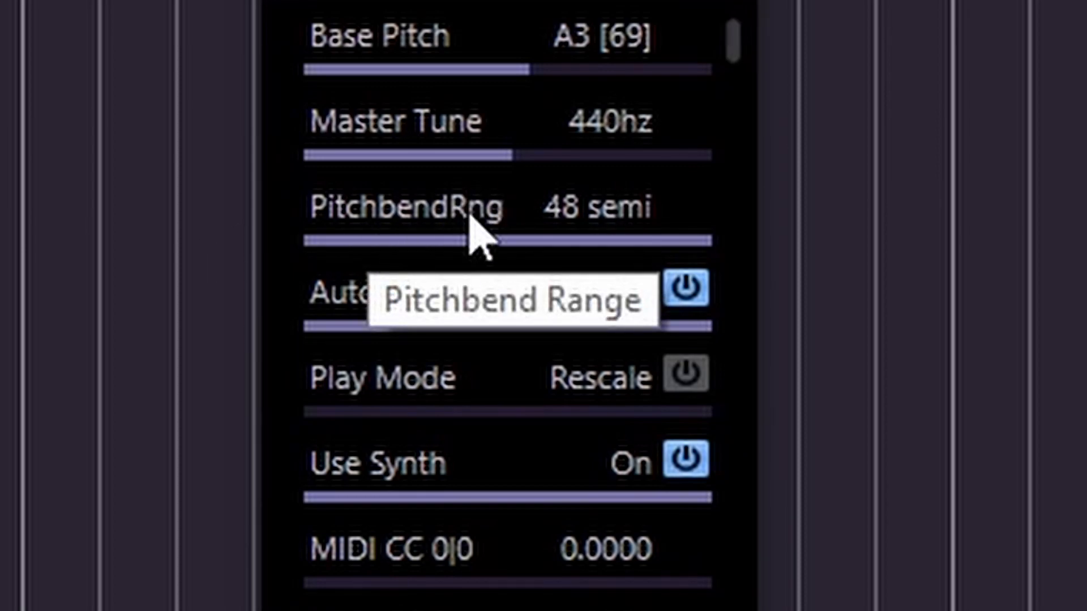
# - Play the piano-roll keys from around C2 upward to C3 to hear the 12 edo tuning
pyautogui.scroll(1, 413, 470)
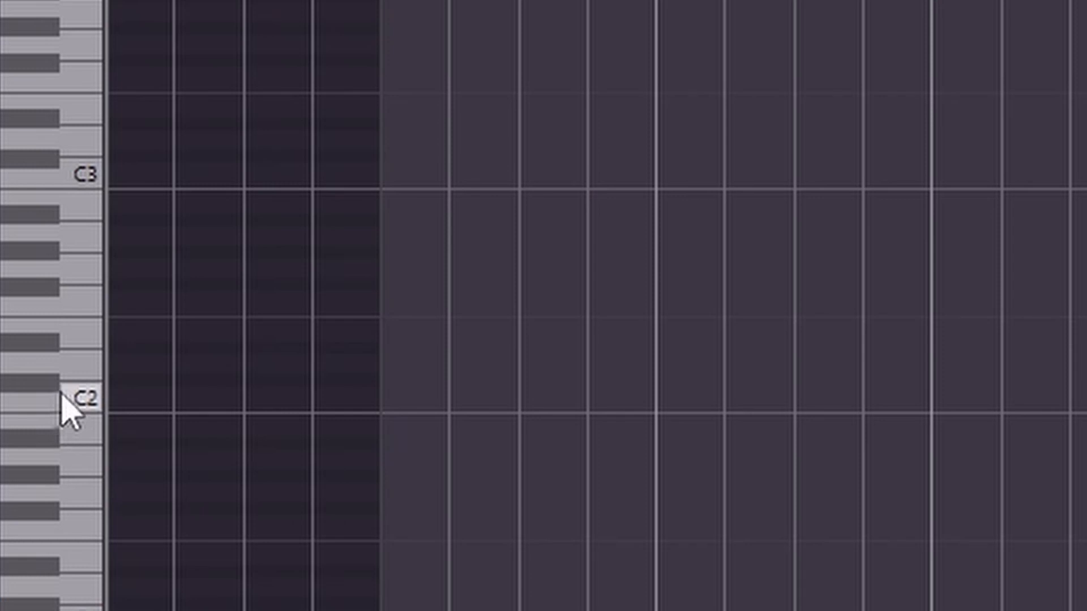
pyautogui.click(50, 342)
pyautogui.moveTo(51, 342); pyautogui.dragTo(80, 182)
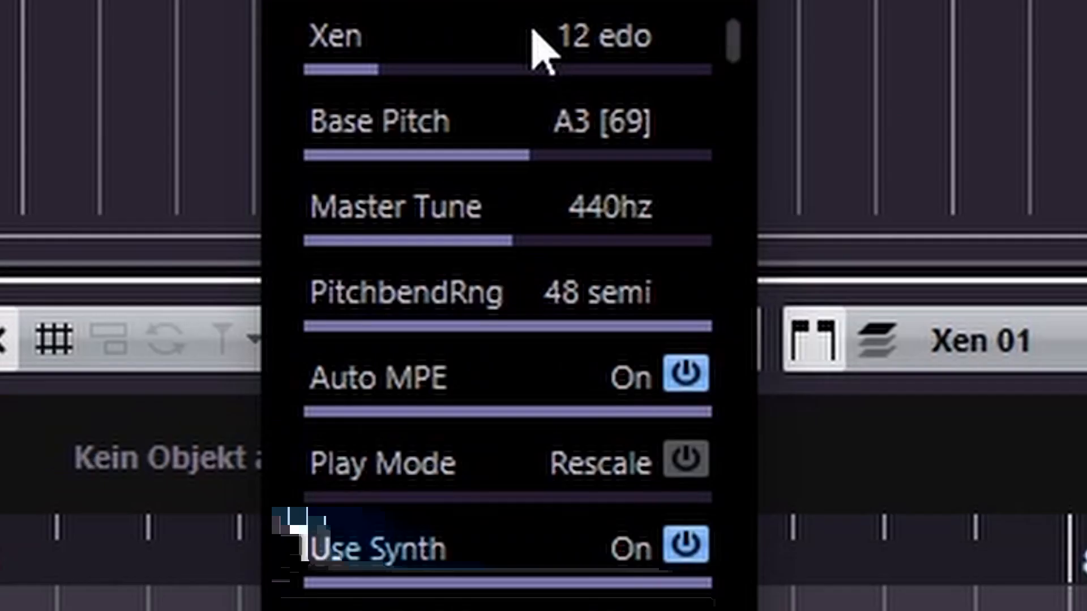
# - Set the Xen tuning to 9 edo and play the piano-roll keys upward from around C3 to hear the scale
pyautogui.moveTo(563, 184); pyautogui.dragTo(561, 180)
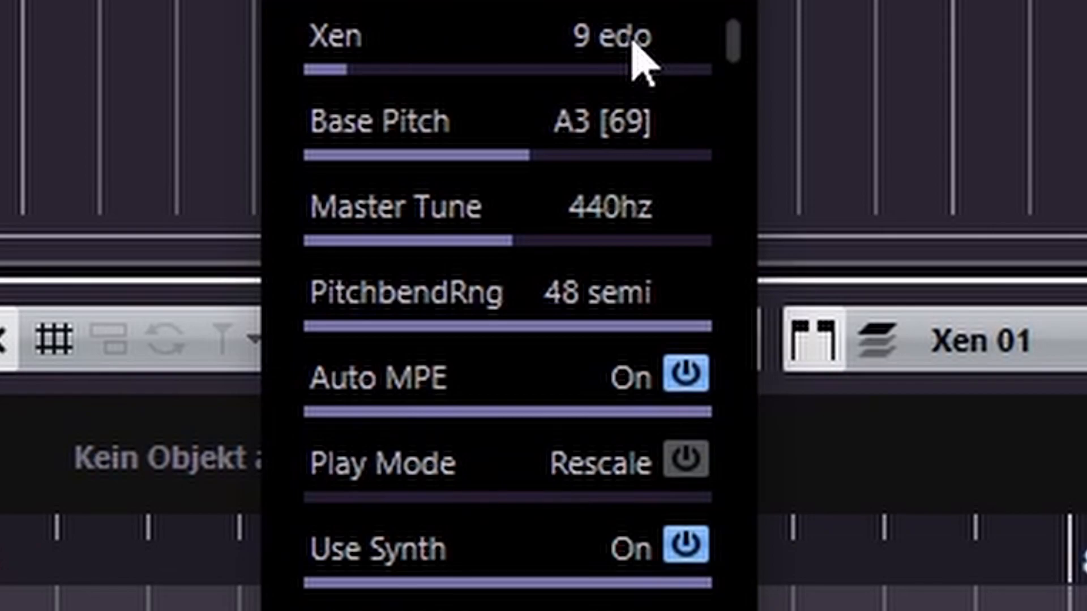
pyautogui.click(56, 479)
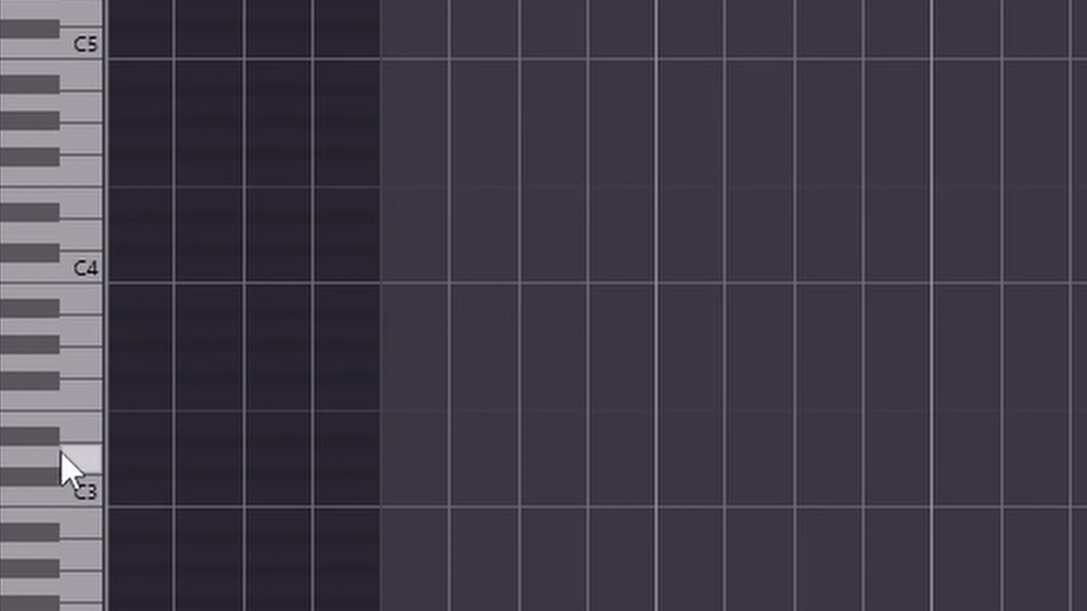
pyautogui.click(47, 436)
pyautogui.click(49, 393)
pyautogui.click(49, 348)
pyautogui.click(49, 326)
pyautogui.click(46, 285)
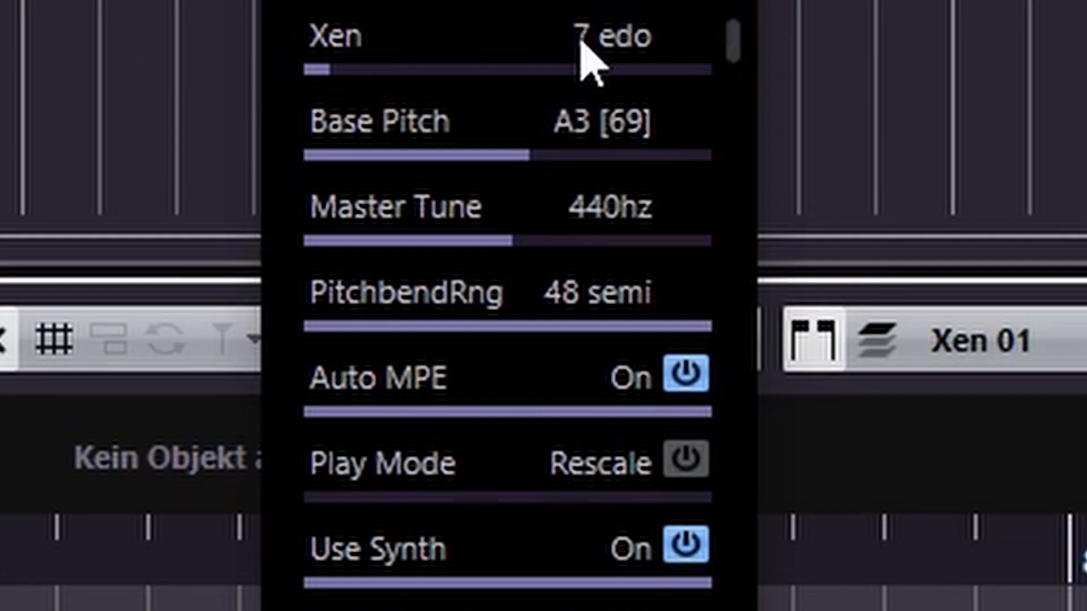
# - Lower the Xen tuning to 5 edo and play the piano-roll keys upward from C3 to hear the scale
pyautogui.scroll(-1, 632, 51)
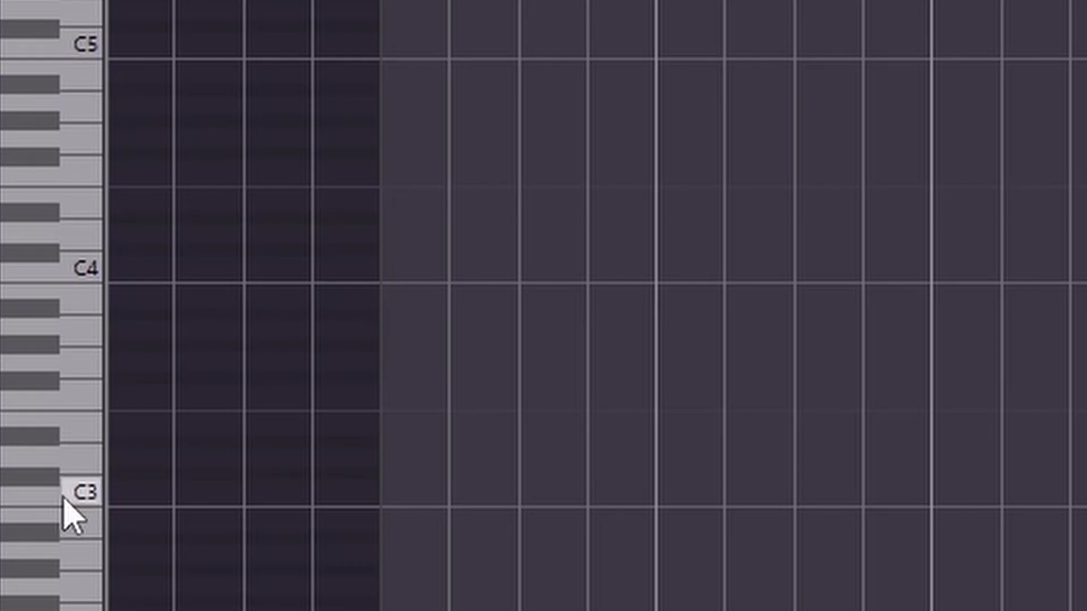
pyautogui.click(46, 480)
pyautogui.click(45, 439)
pyautogui.click(50, 427)
pyautogui.click(41, 382)
pyautogui.click(53, 346)
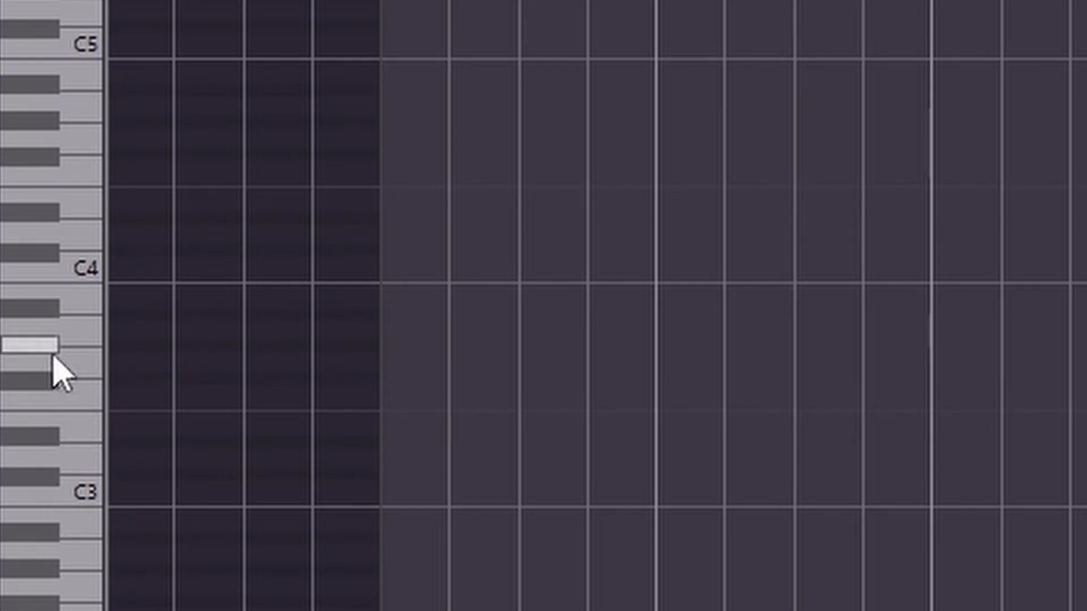
pyautogui.click(72, 300)
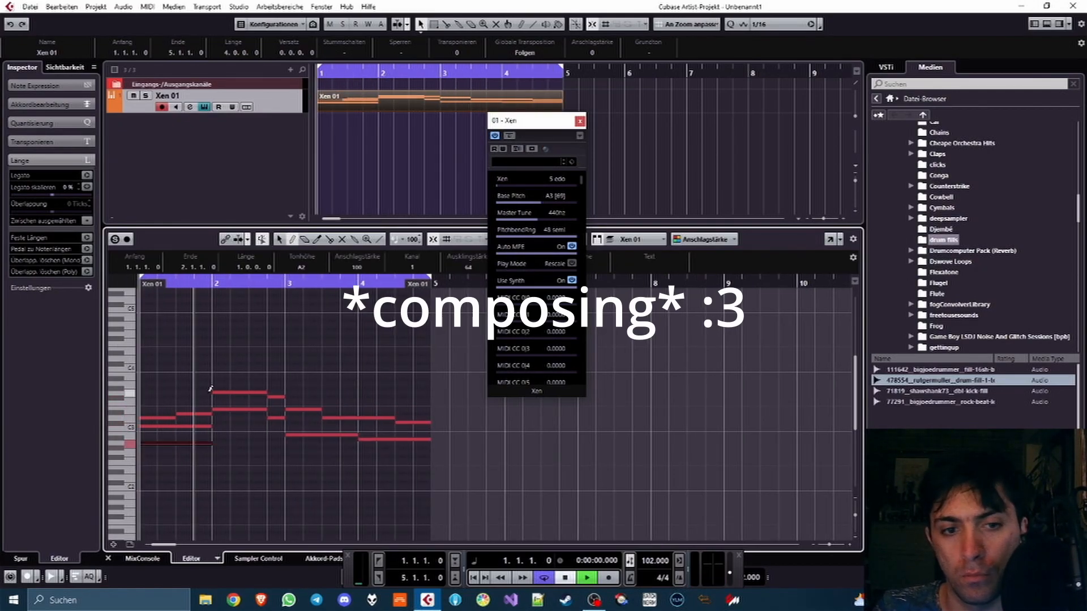
# - Play back the four-bar chord progression of the Xen 01 part in the key editor
pyautogui.press('space')
pyautogui.hotkey('ctrl', 'z')
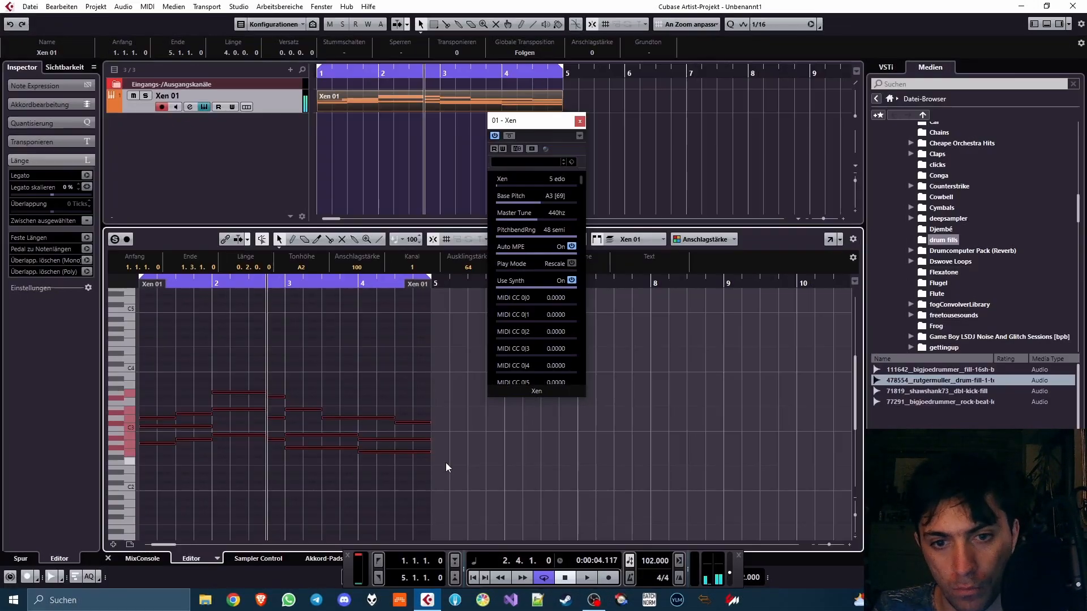
pyautogui.press('space')
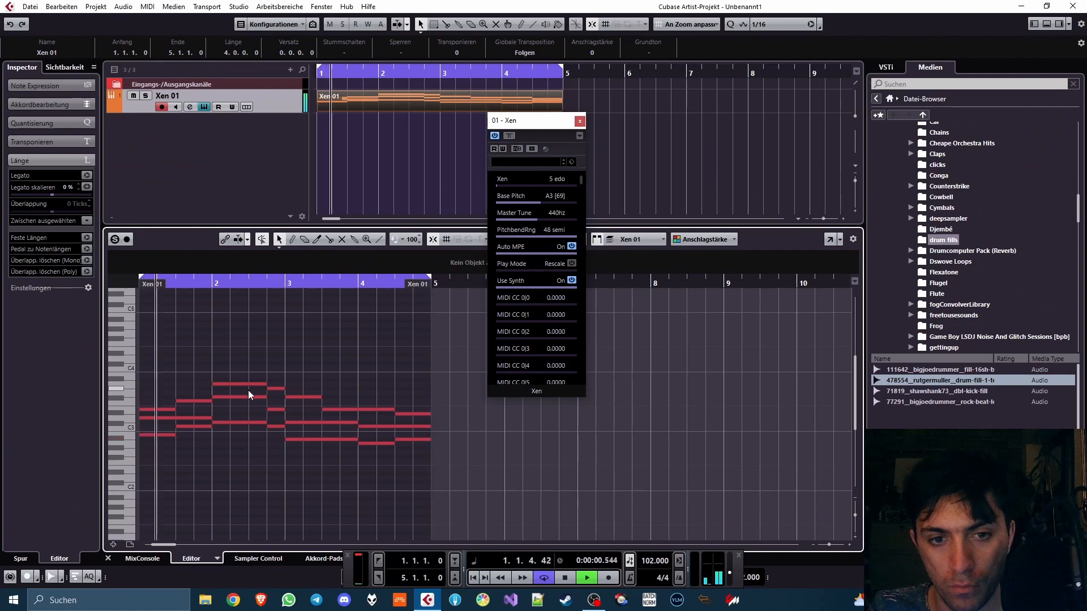
pyautogui.press('space')
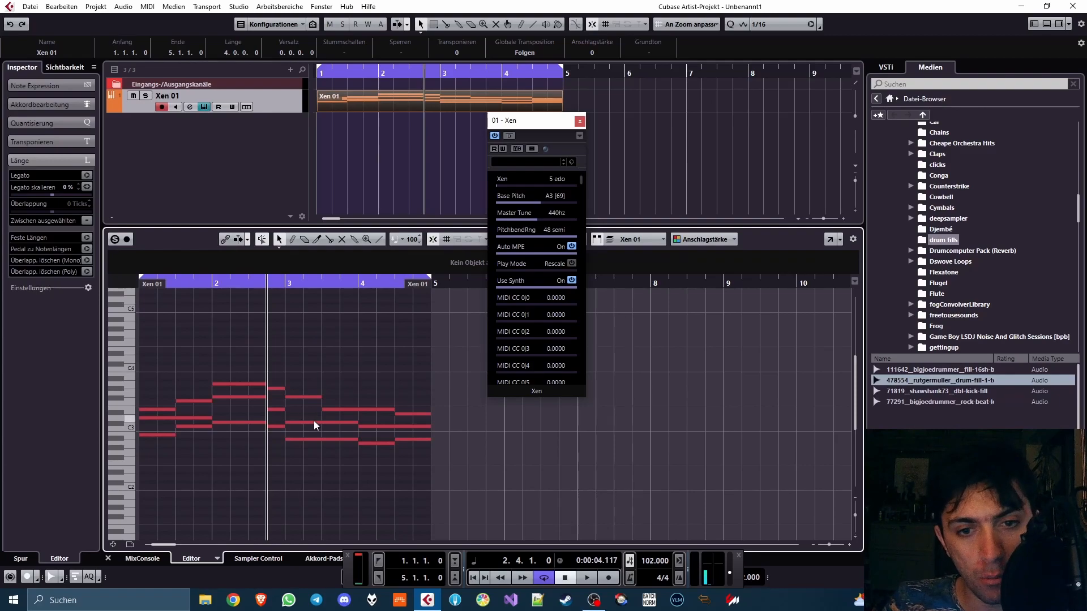
pyautogui.click(371, 427)
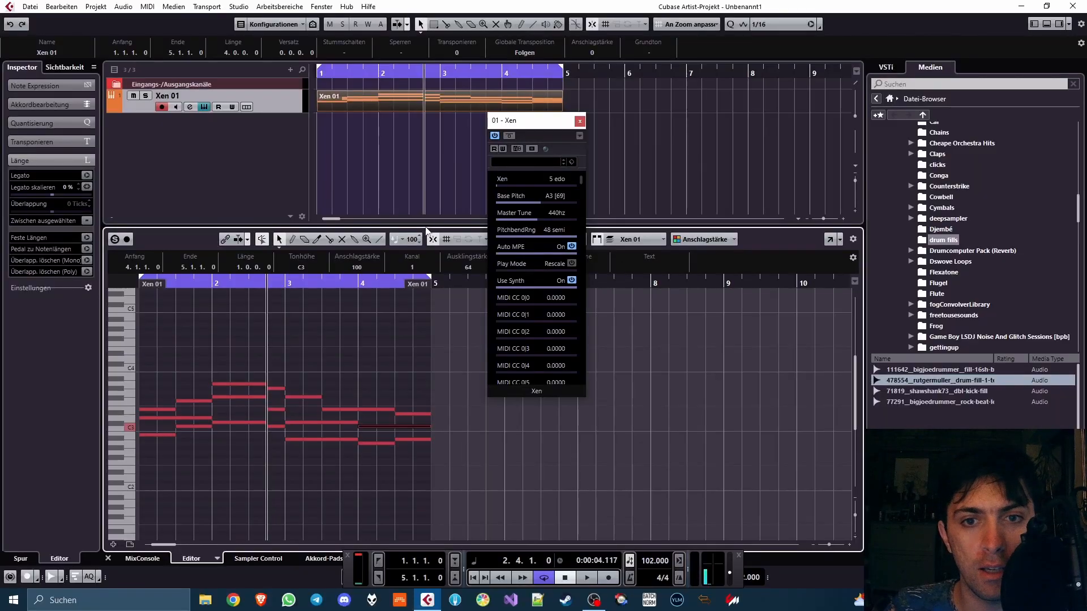
# - Replace the key editor in the lower zone with the MixConsole and resize the zone to show the channel faders
pyautogui.moveTo(426, 231); pyautogui.dragTo(442, 453)
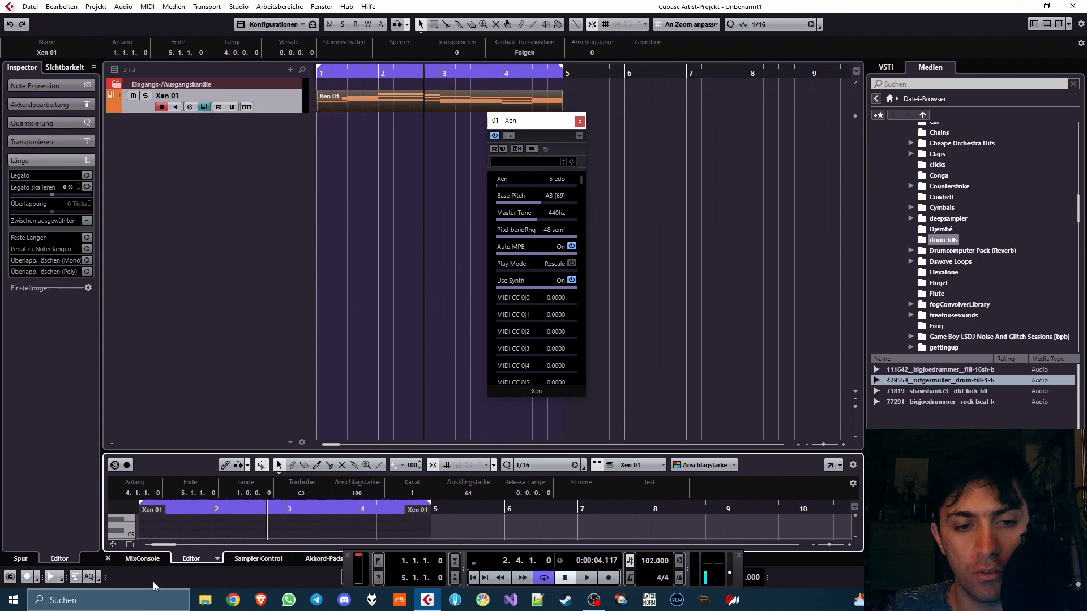
pyautogui.click(143, 559)
pyautogui.moveTo(311, 453); pyautogui.dragTo(316, 400)
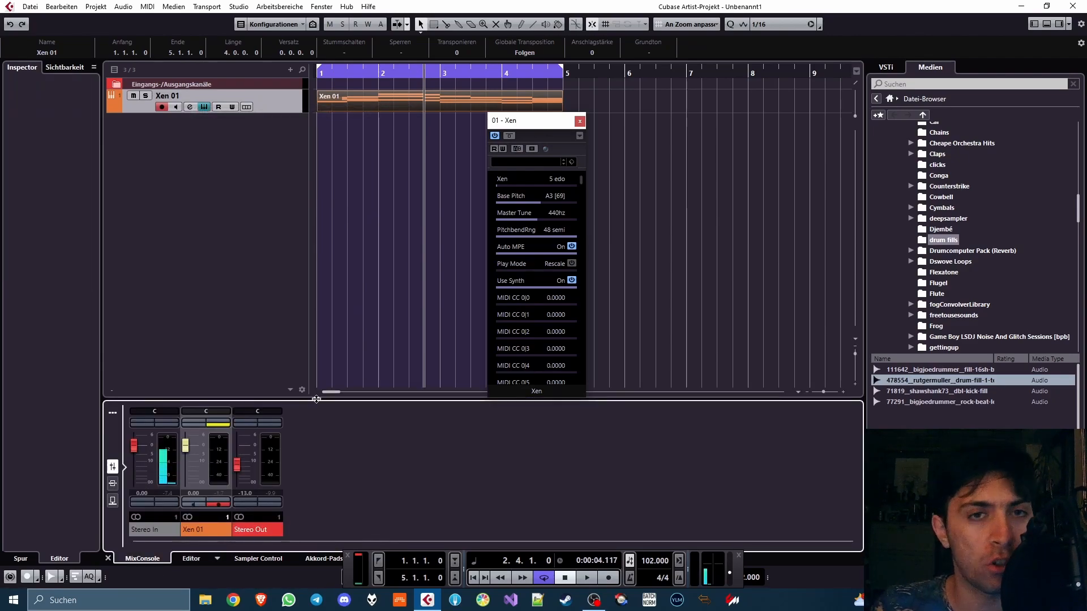
# - Add an instrument track with Surge XT as its VST instrument below the Xen 01 track
pyautogui.click(278, 97)
pyautogui.rightClick(167, 159)
pyautogui.click(240, 180)
pyautogui.click(472, 318)
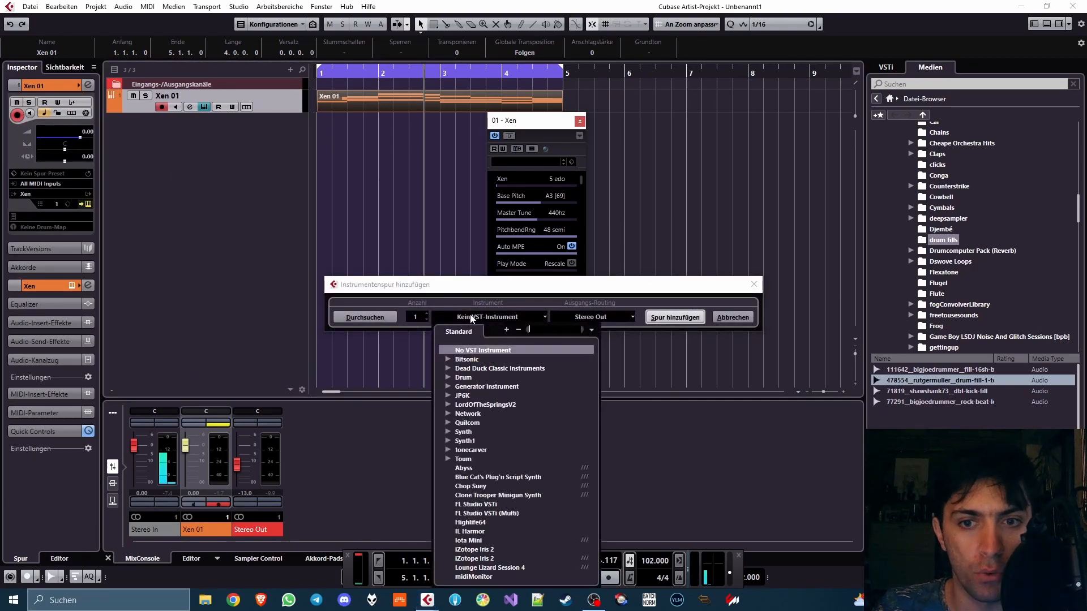
pyautogui.write('sur')
pyautogui.press('Return')
pyautogui.press('Return')
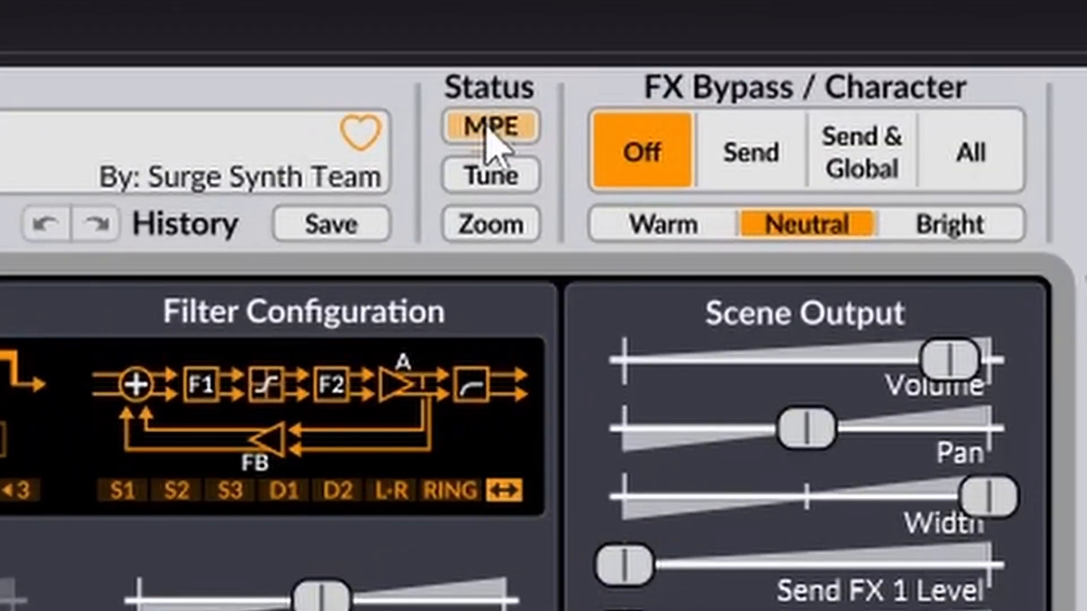
# - Enable MPE in Surge XT, close its window, and set the Surge XT 01 track's MIDI channel to Alle
pyautogui.click(485, 132)
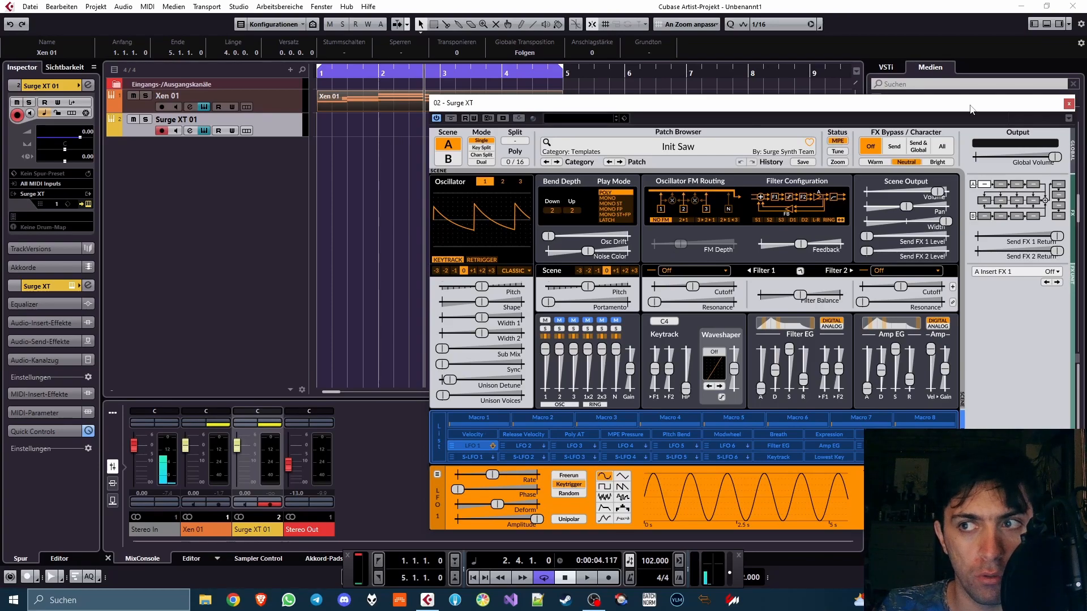
pyautogui.click(1068, 104)
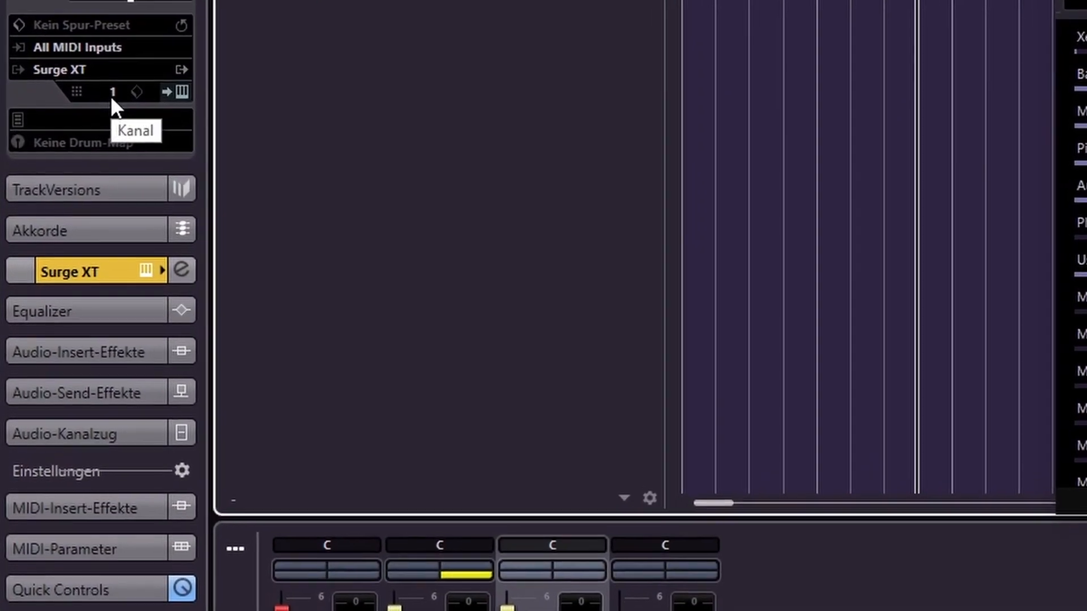
pyautogui.click(112, 94)
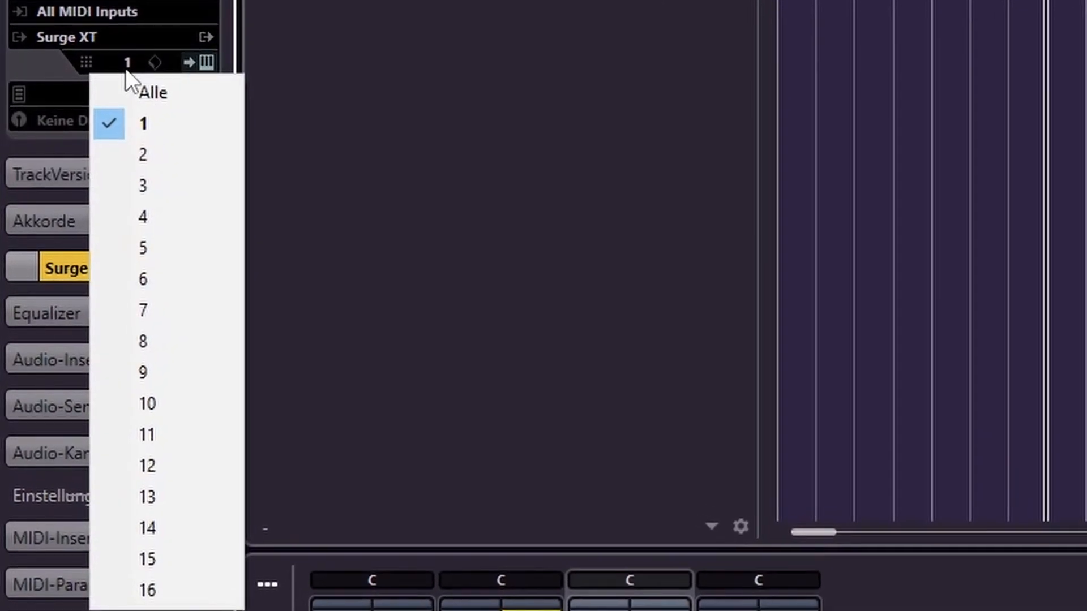
pyautogui.click(134, 117)
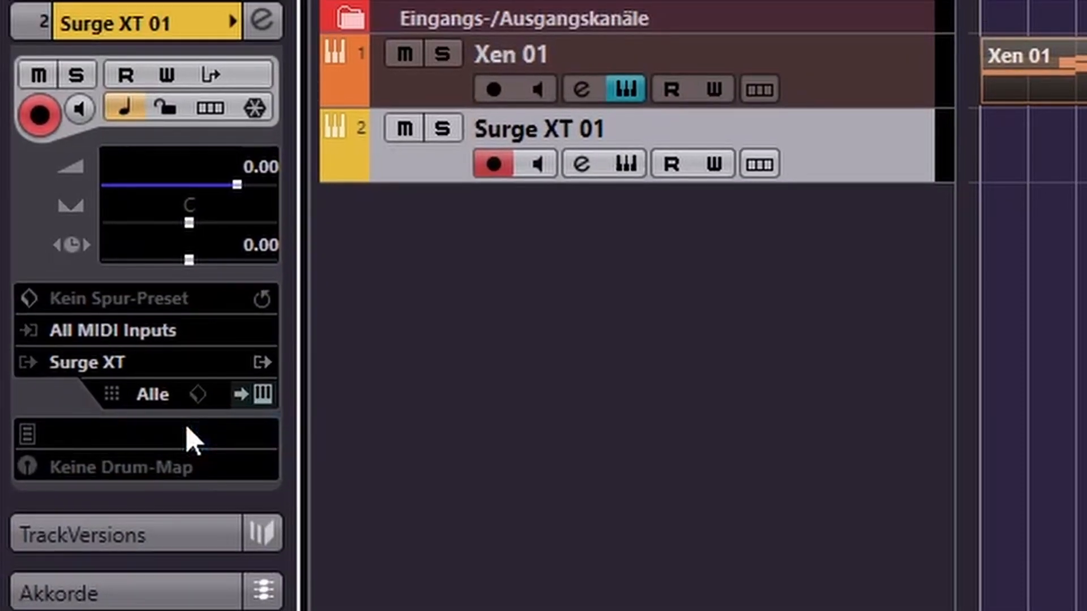
pyautogui.click(142, 397)
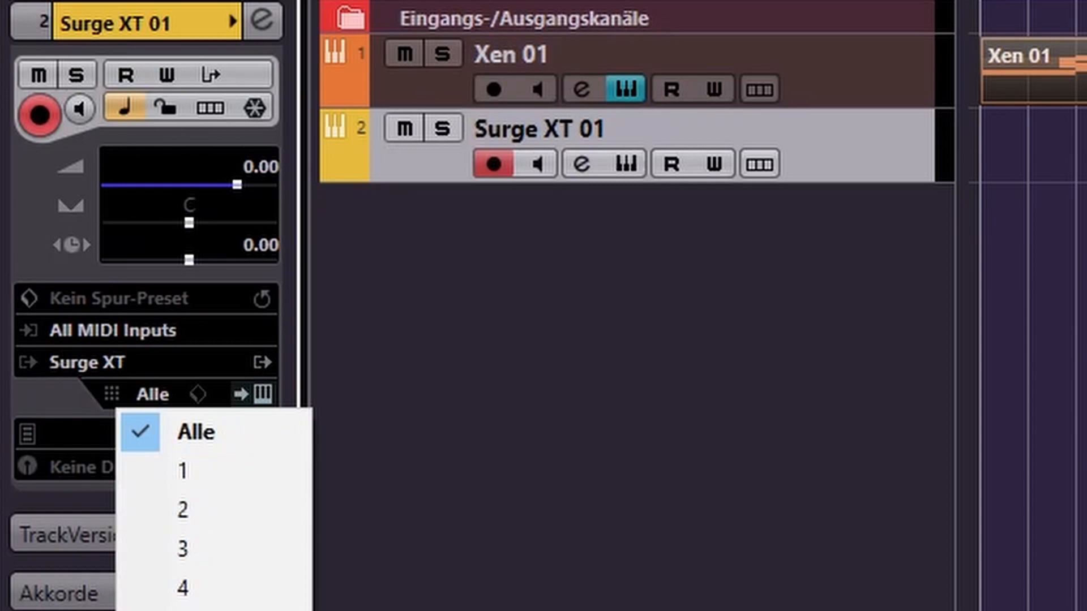
pyautogui.click(559, 403)
# - Set the Xen 01 track's MIDI channel to Alle and its input routing to Nicht verbunden
pyautogui.click(622, 62)
pyautogui.click(153, 398)
pyautogui.click(174, 430)
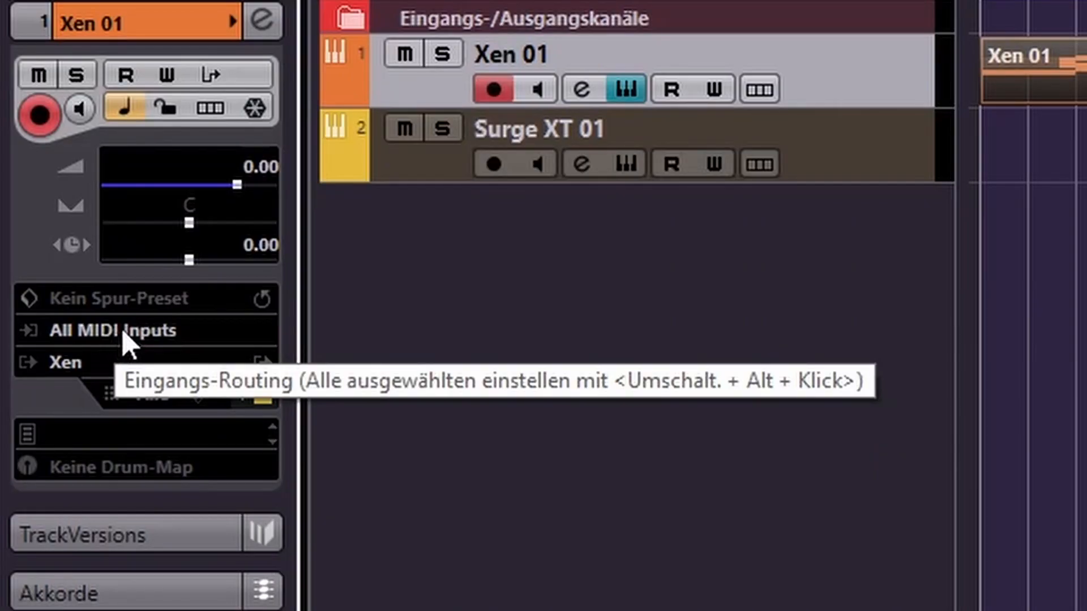
pyautogui.click(128, 333)
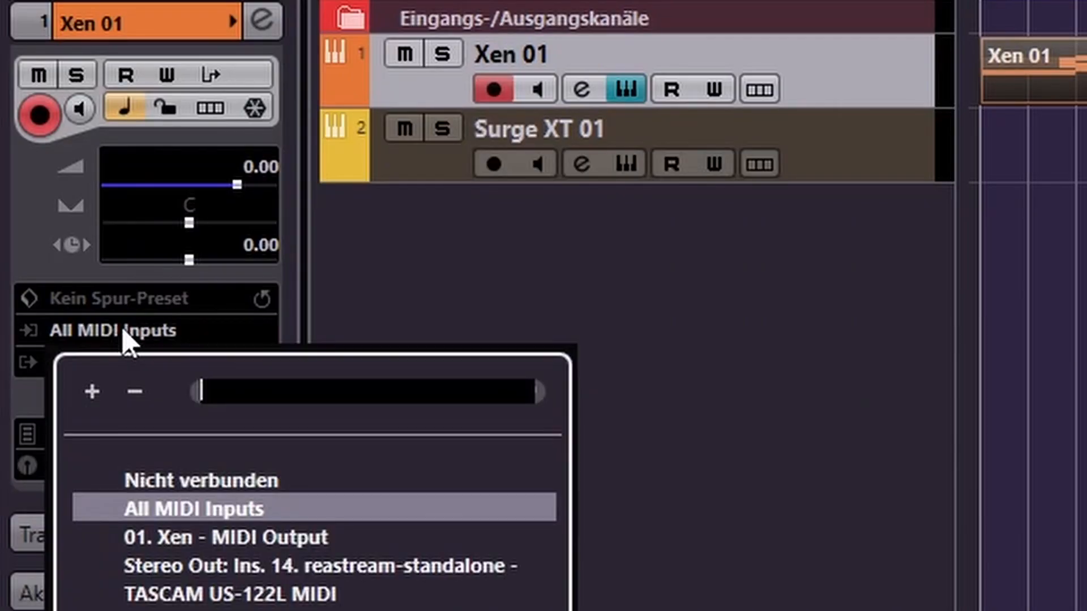
pyautogui.click(262, 481)
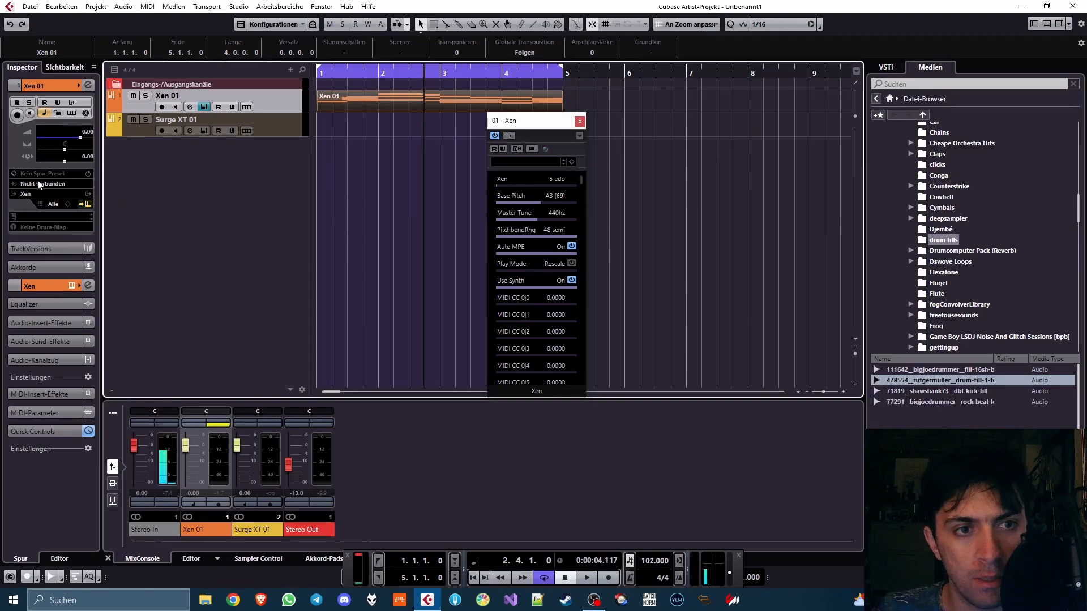
pyautogui.click(40, 184)
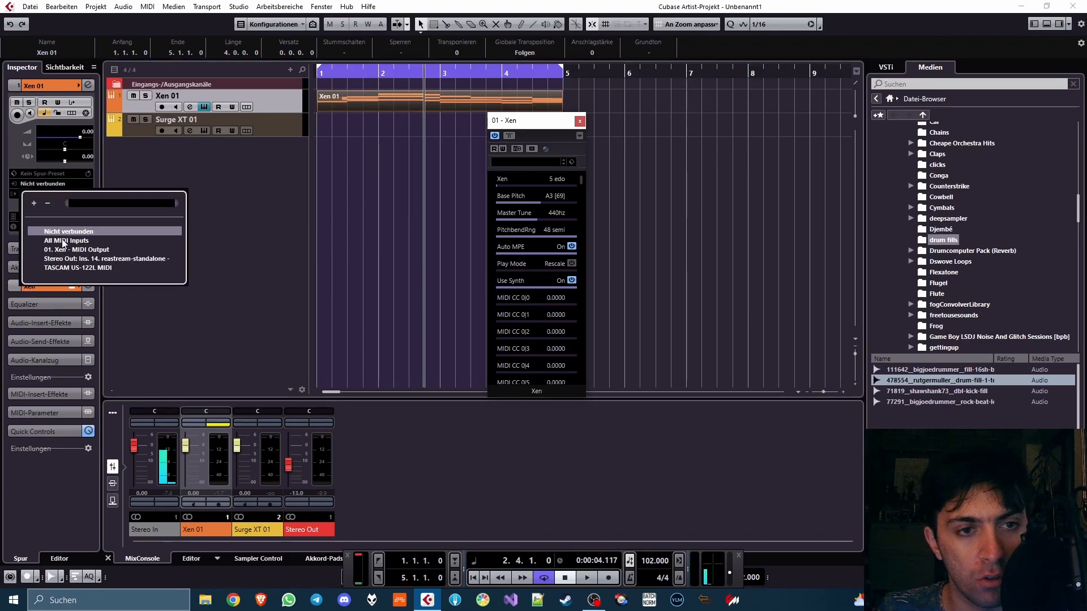
pyautogui.click(192, 187)
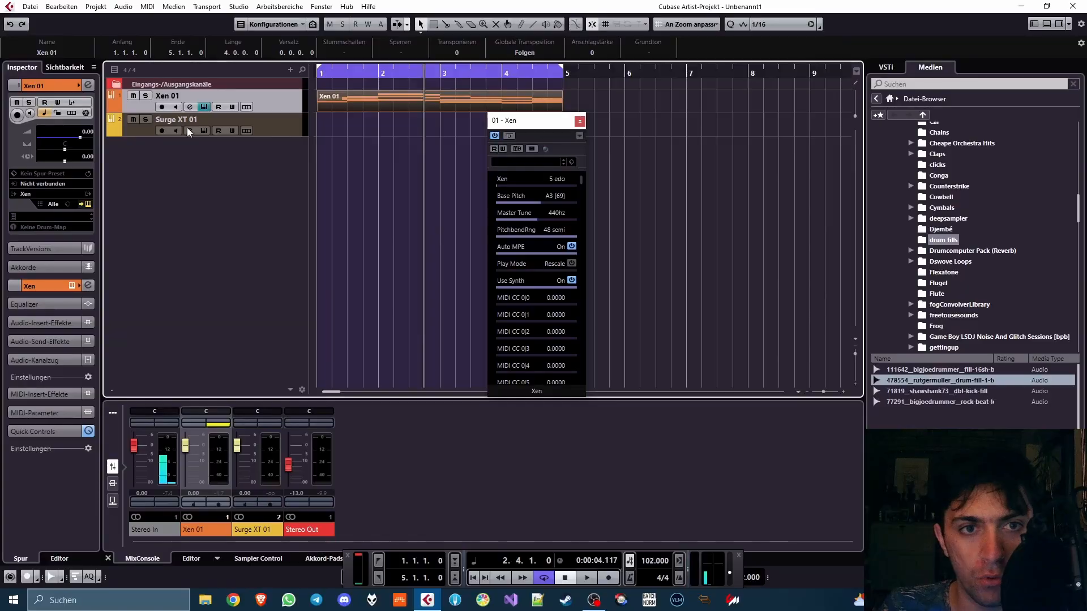
# - Set the Surge XT 01 track's input routing to 01. Xen - MIDI Output, with record enable off and monitoring on
pyautogui.click(190, 130)
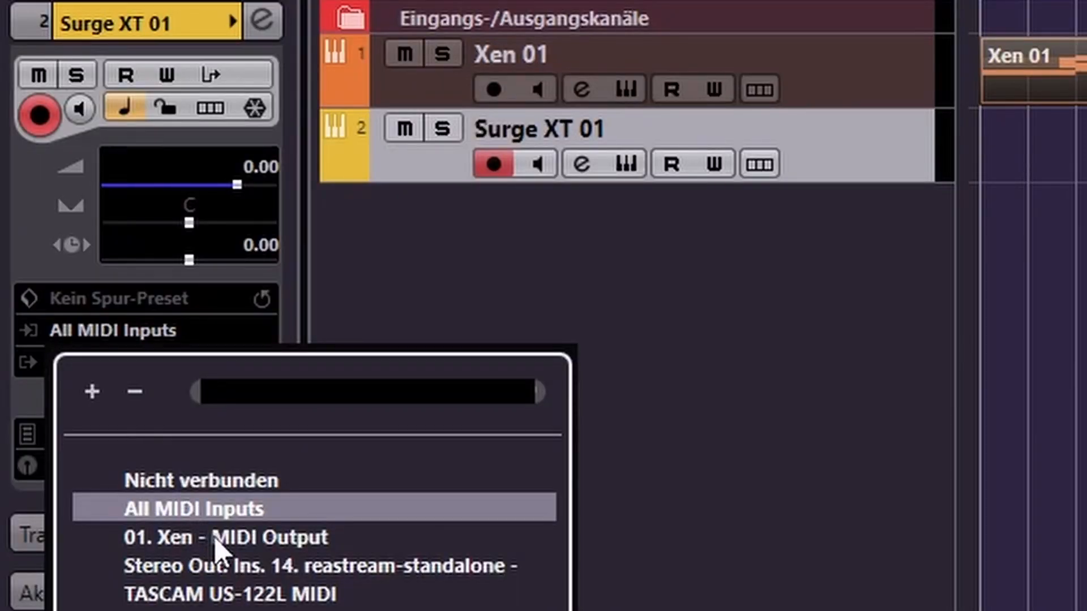
pyautogui.click(221, 538)
pyautogui.click(501, 167)
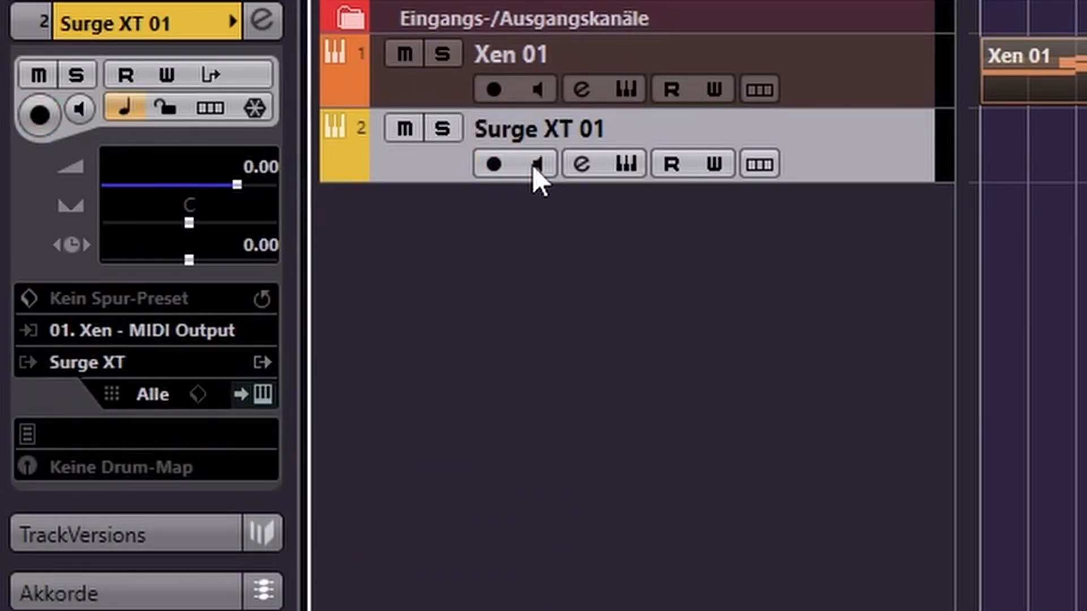
pyautogui.click(535, 168)
# - Switch back and forth between the Xen 01 and Surge XT 01 tracks to check how Surge XT's monitor state behaves
pyautogui.click(493, 165)
pyautogui.click(521, 51)
pyautogui.click(523, 136)
pyautogui.click(519, 60)
pyautogui.click(515, 113)
pyautogui.click(517, 97)
pyautogui.click(522, 141)
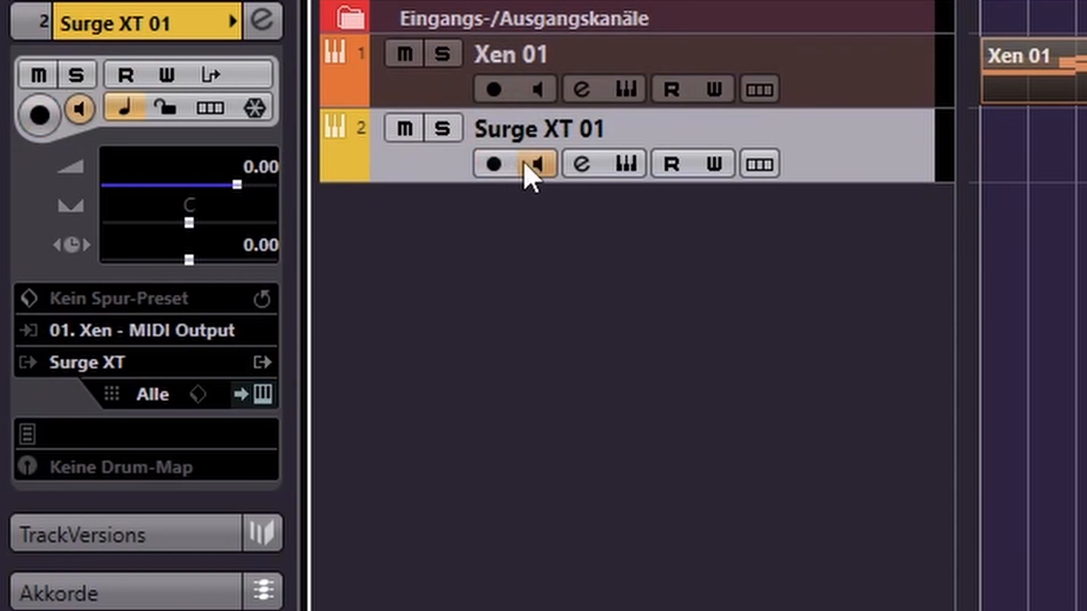
pyautogui.click(561, 29)
pyautogui.click(540, 127)
pyautogui.click(534, 98)
pyautogui.click(535, 133)
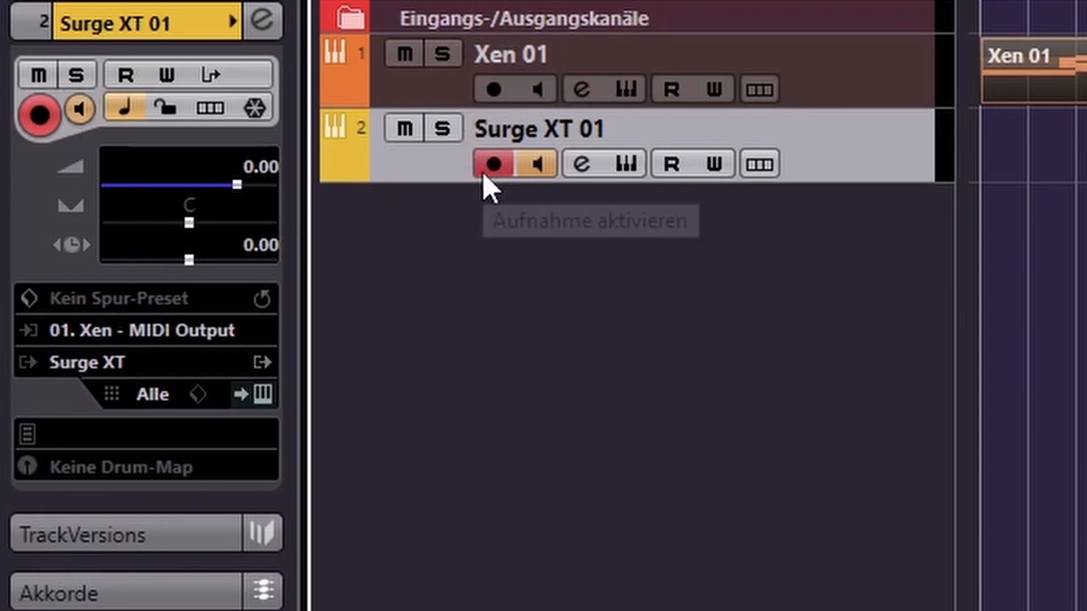
# - Alternate between both tracks to check Surge XT 01's record enable behaviour, leaving record enable off on that track
pyautogui.click(512, 56)
pyautogui.click(509, 126)
pyautogui.click(509, 61)
pyautogui.click(519, 126)
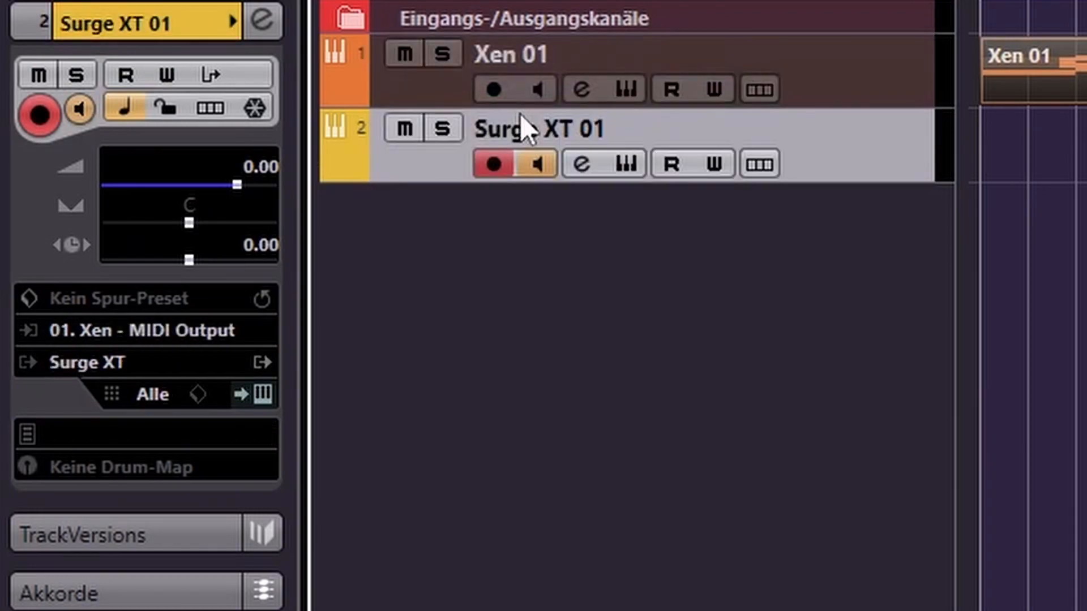
pyautogui.click(493, 164)
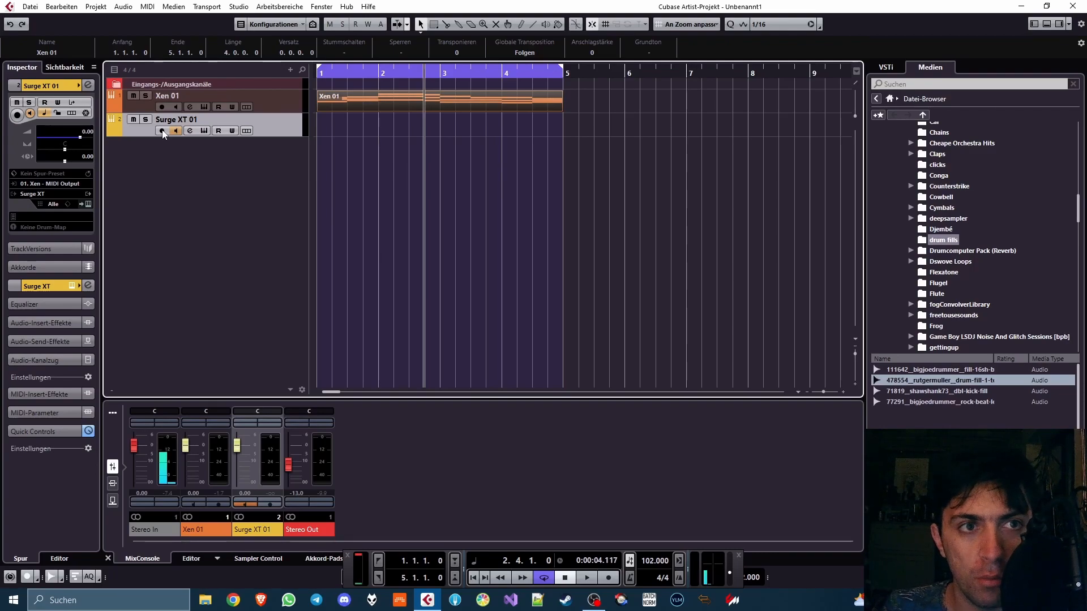
pyautogui.click(30, 7)
pyautogui.click(420, 160)
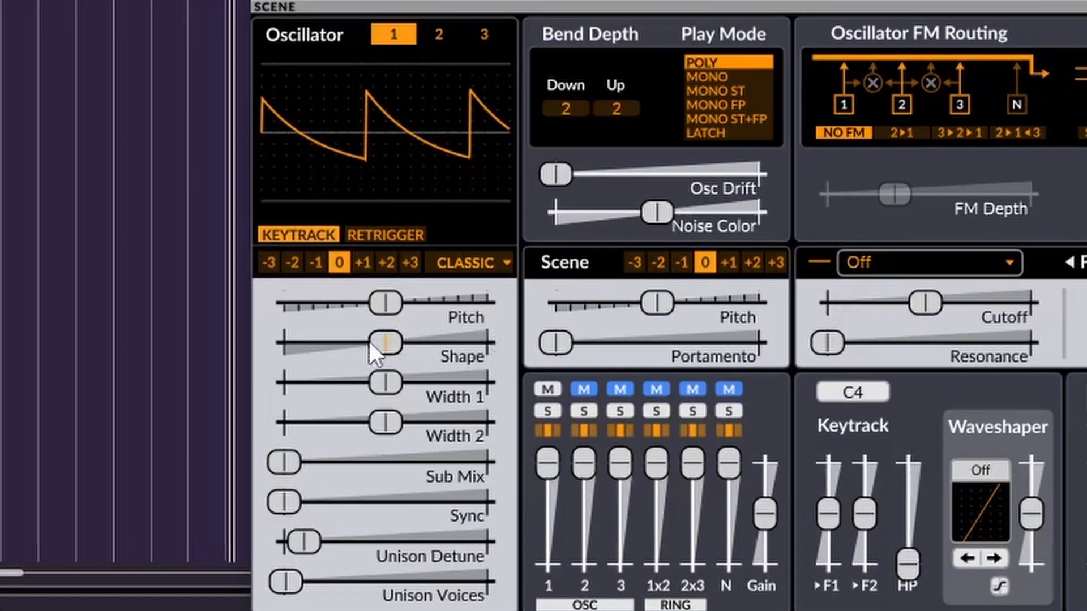
# - Set Surge XT's oscillator 1 to octave +1, with Shape and Width 1 below centre and Width 2 above centre
pyautogui.moveTo(399, 338); pyautogui.dragTo(441, 342)
pyautogui.moveTo(385, 382); pyautogui.dragTo(414, 382)
pyautogui.moveTo(387, 423); pyautogui.dragTo(416, 423)
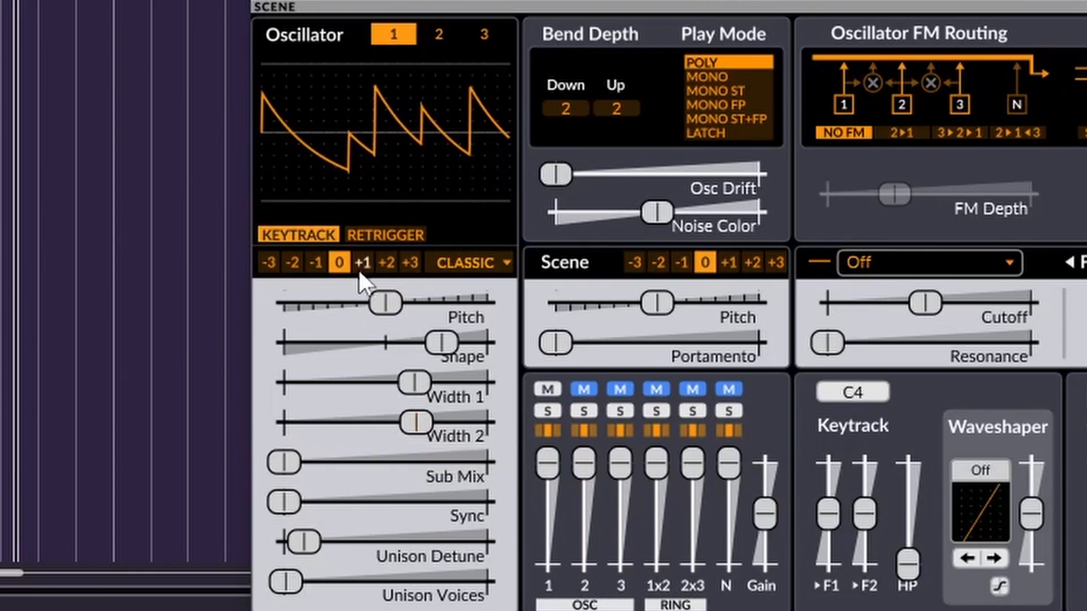
pyautogui.click(363, 262)
pyautogui.moveTo(441, 342); pyautogui.dragTo(347, 345)
pyautogui.moveTo(391, 383)
pyautogui.mouseDown()
pyautogui.moveTo(414, 382)
pyautogui.moveTo(377, 382)
pyautogui.mouseUp()
pyautogui.moveTo(416, 423); pyautogui.dragTo(425, 419)
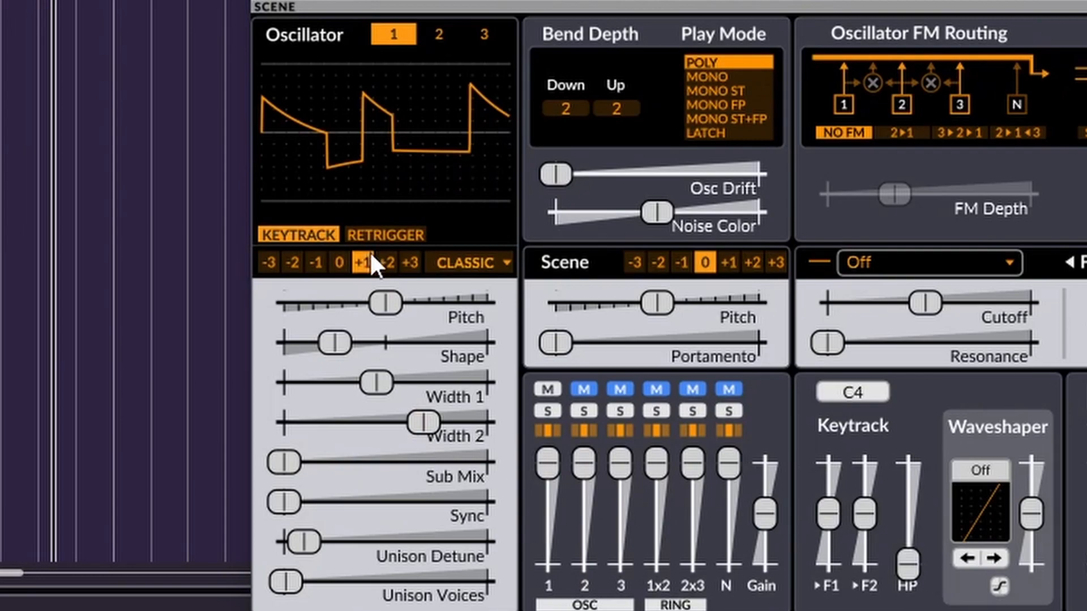
# - Lower oscillator 1's Unison Detune to about 2.93 cents, auditioning extra Unison Voices before returning them to the minimum
pyautogui.moveTo(285, 582); pyautogui.dragTo(338, 581)
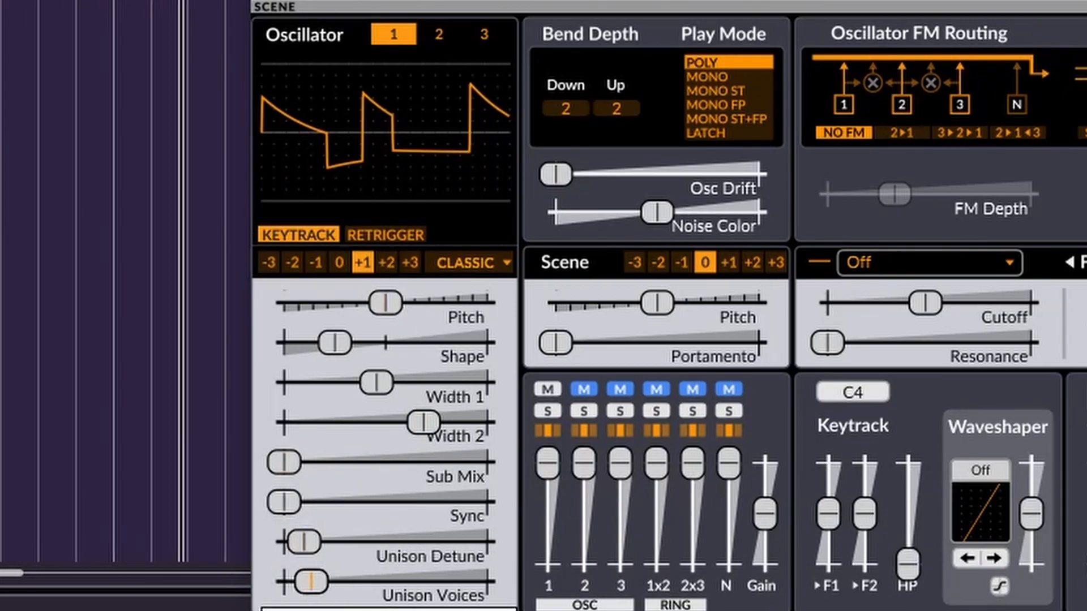
pyautogui.moveTo(304, 541); pyautogui.dragTo(291, 541)
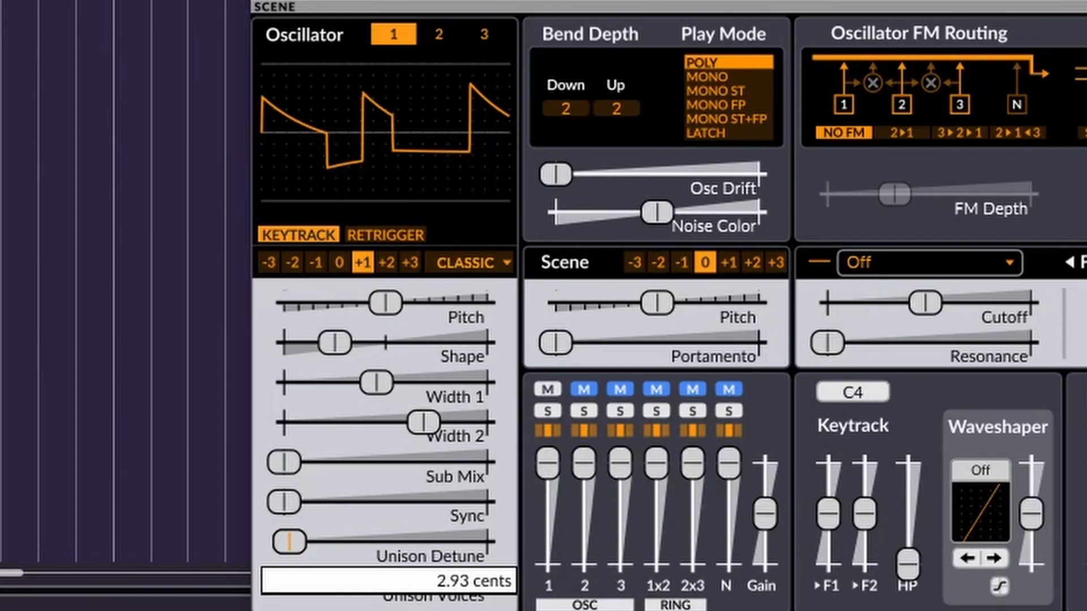
pyautogui.moveTo(289, 542); pyautogui.dragTo(289, 542)
pyautogui.moveTo(338, 582); pyautogui.dragTo(286, 581)
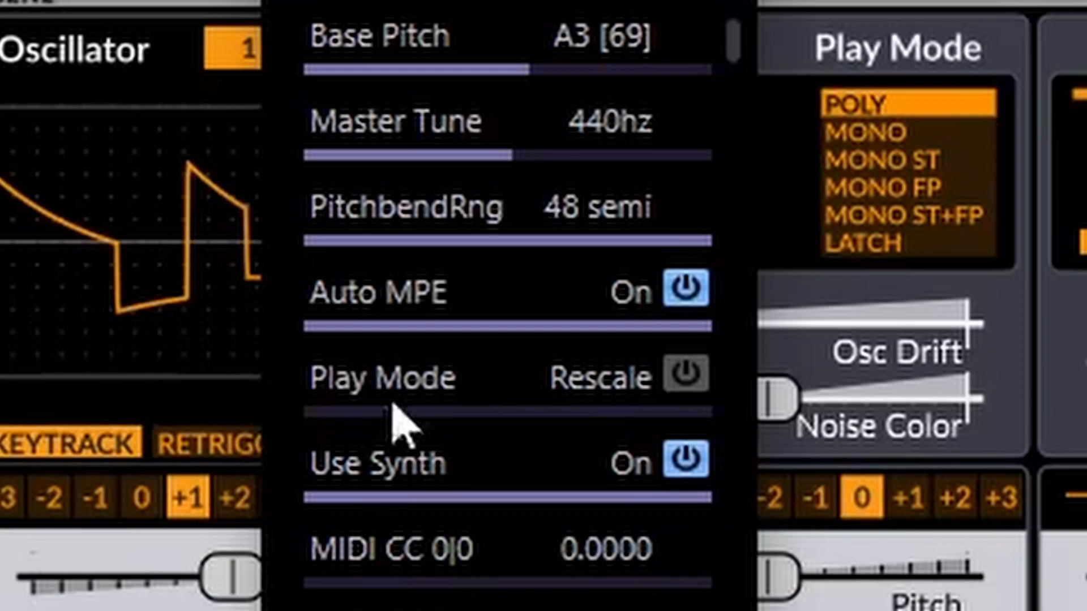
# - Turn off Xen's Use Synth option and reposition the Surge XT window
pyautogui.click(682, 462)
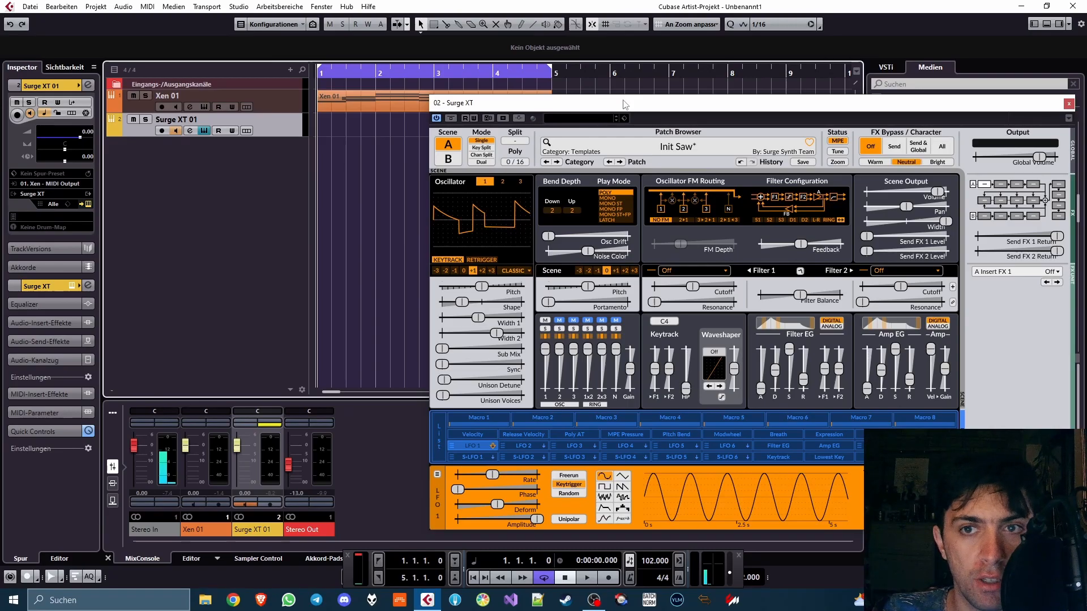
pyautogui.moveTo(688, 101); pyautogui.dragTo(566, 97)
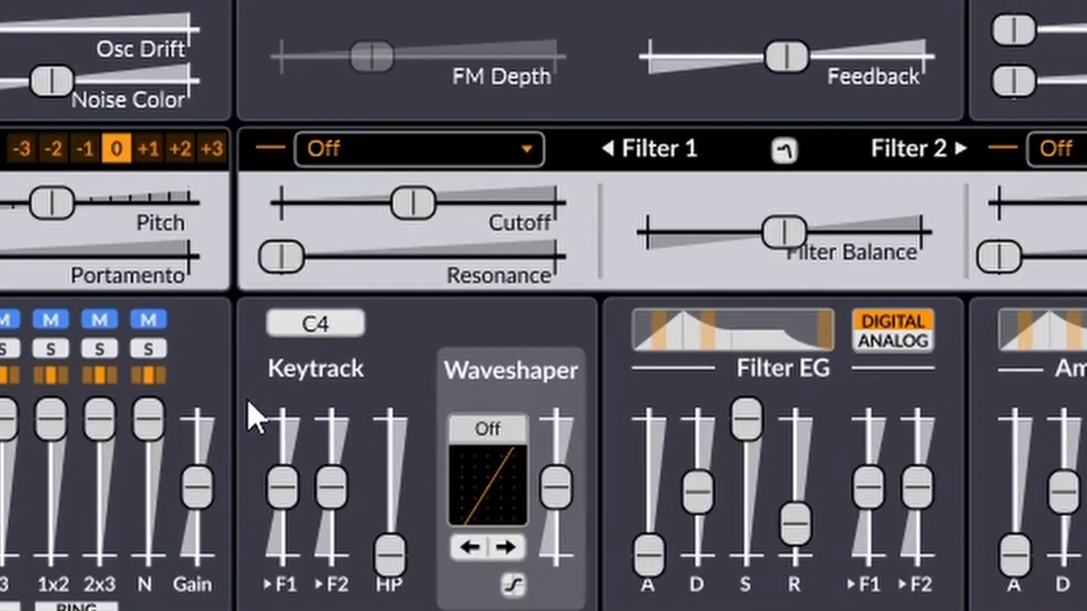
# - Set Surge XT's Filter 1 to LP 24 dB with its F1 keytrack amount at maximum
pyautogui.moveTo(282, 485); pyautogui.dragTo(291, 409)
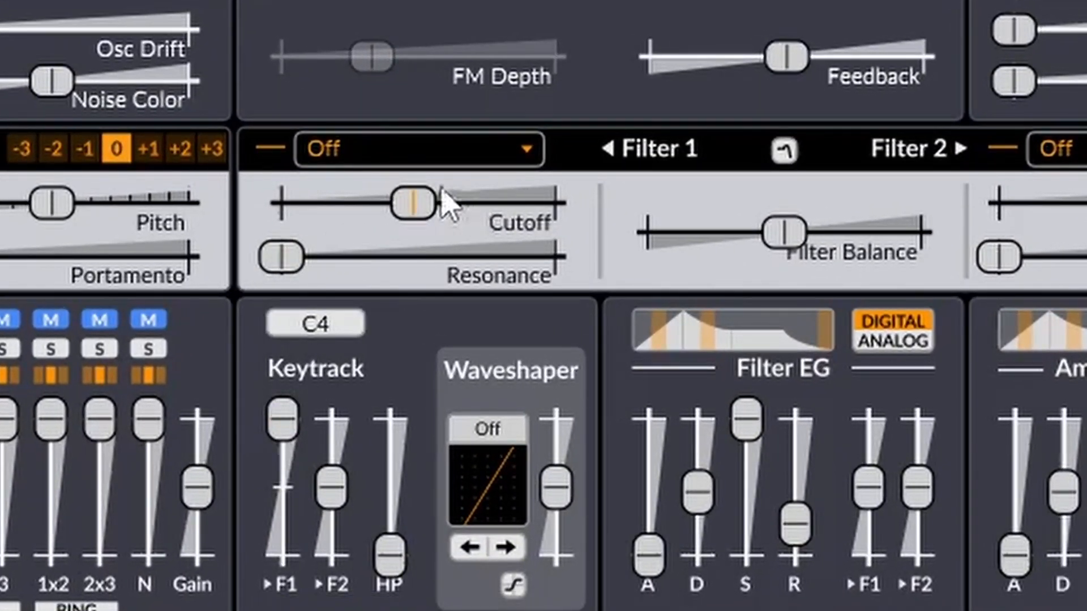
pyautogui.click(409, 166)
pyautogui.click(399, 160)
pyautogui.scroll(-1, 344, 156)
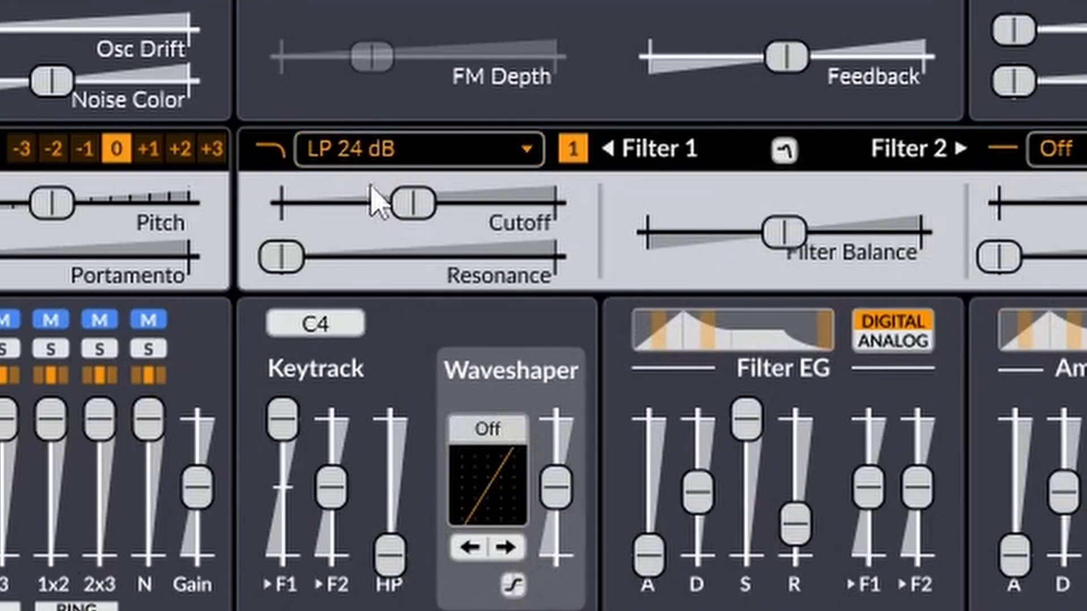
# - Raise Filter 1's resonance to about two thirds, increase filter feedback above centre, and leave the cutoff near mid-range
pyautogui.moveTo(380, 261); pyautogui.dragTo(565, 260)
pyautogui.moveTo(416, 203)
pyautogui.mouseDown()
pyautogui.moveTo(445, 202)
pyautogui.moveTo(428, 203)
pyautogui.mouseUp()
pyautogui.moveTo(797, 63); pyautogui.dragTo(855, 63)
pyautogui.moveTo(412, 194)
pyautogui.mouseDown()
pyautogui.moveTo(391, 195)
pyautogui.moveTo(413, 204)
pyautogui.mouseUp()
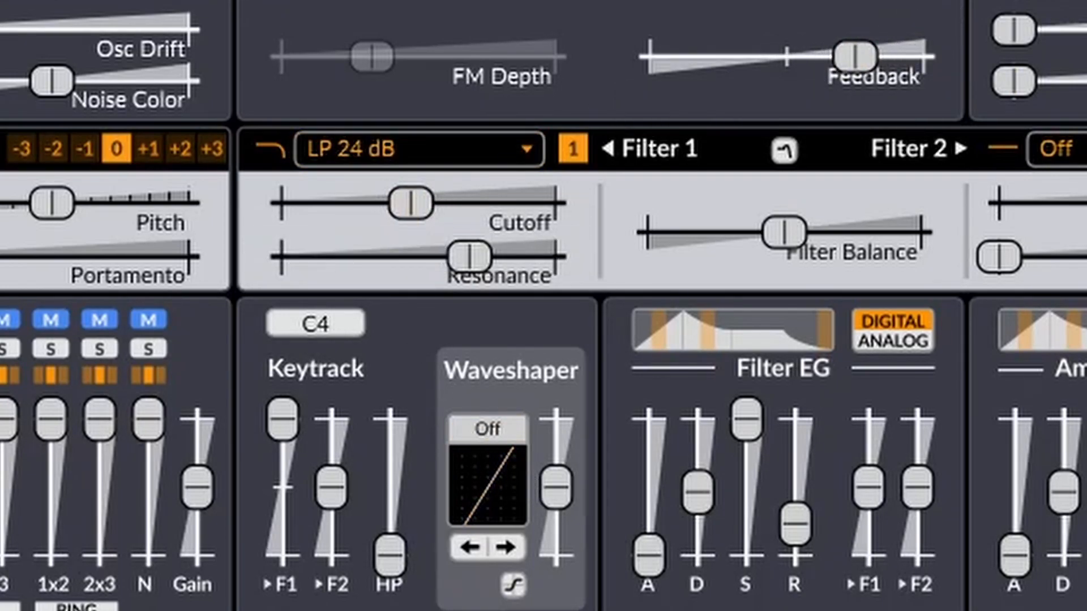
# - Enable the Medium waveshaper with increased drive, fine-tune Filter 1's cutoff, and close the Surge XT window
pyautogui.moveTo(556, 486); pyautogui.dragTo(553, 461)
pyautogui.moveTo(418, 198)
pyautogui.mouseDown()
pyautogui.moveTo(391, 199)
pyautogui.moveTo(433, 199)
pyautogui.mouseUp()
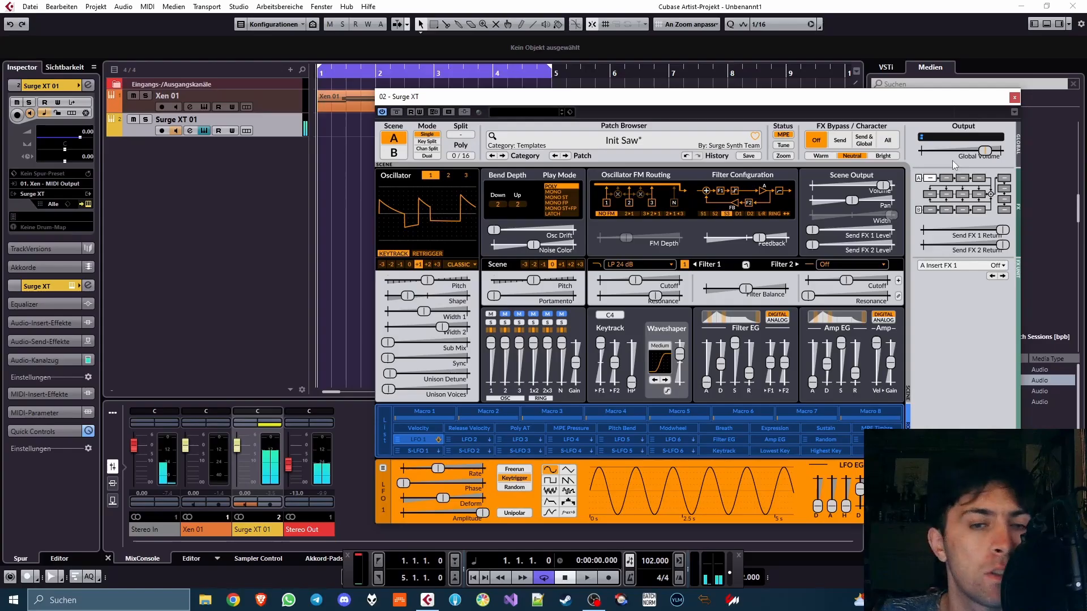
pyautogui.hotkey('ctrl', 'w')
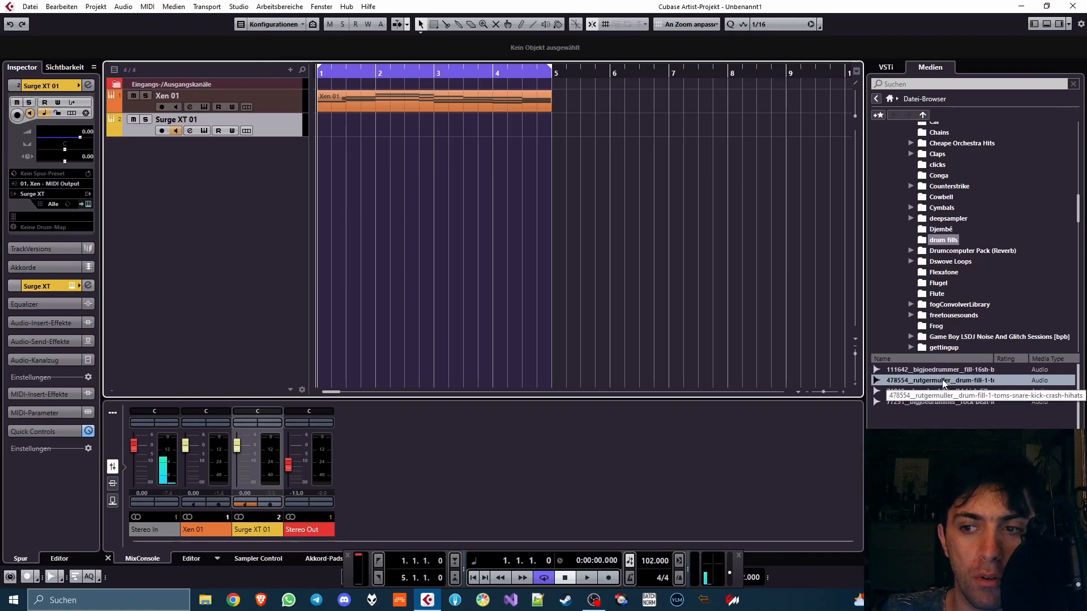
# - Add the drum-fill-1-toms-snare-kick-crash-hihats sample as a new audio track from bar 1 and audition it soloed
pyautogui.press('space')
pyautogui.moveTo(943, 383); pyautogui.dragTo(233, 162)
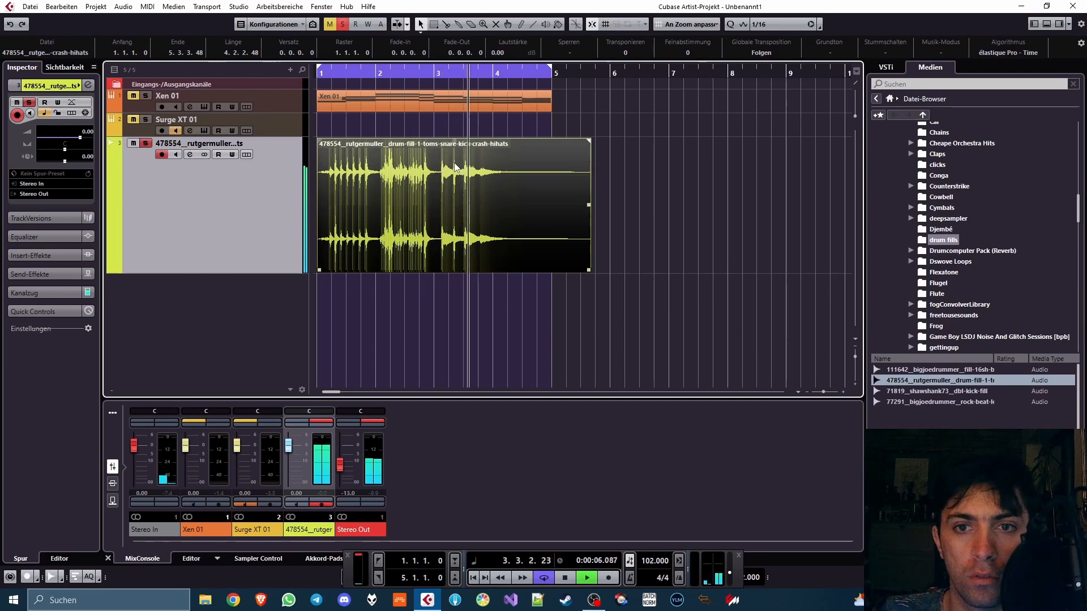
pyautogui.press('space')
# - Split the drum fill event in front of the hits at 3.1.2.56, 3.2.2.10 and 3.3.1.13
pyautogui.scroll(10, 464, 176)
pyautogui.click(478, 193)
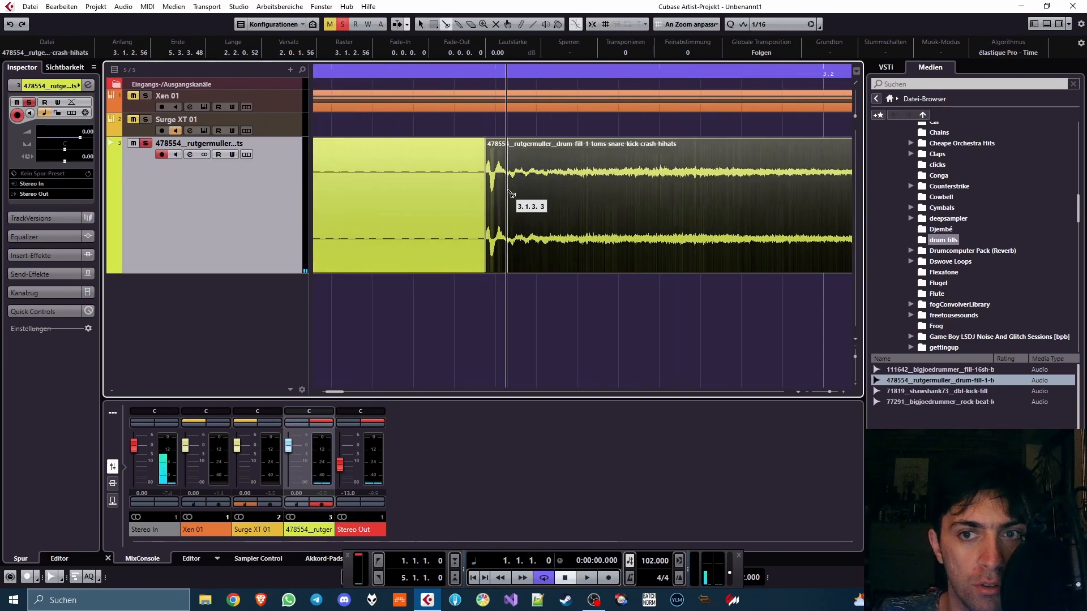
pyautogui.scroll(-5, 736, 204)
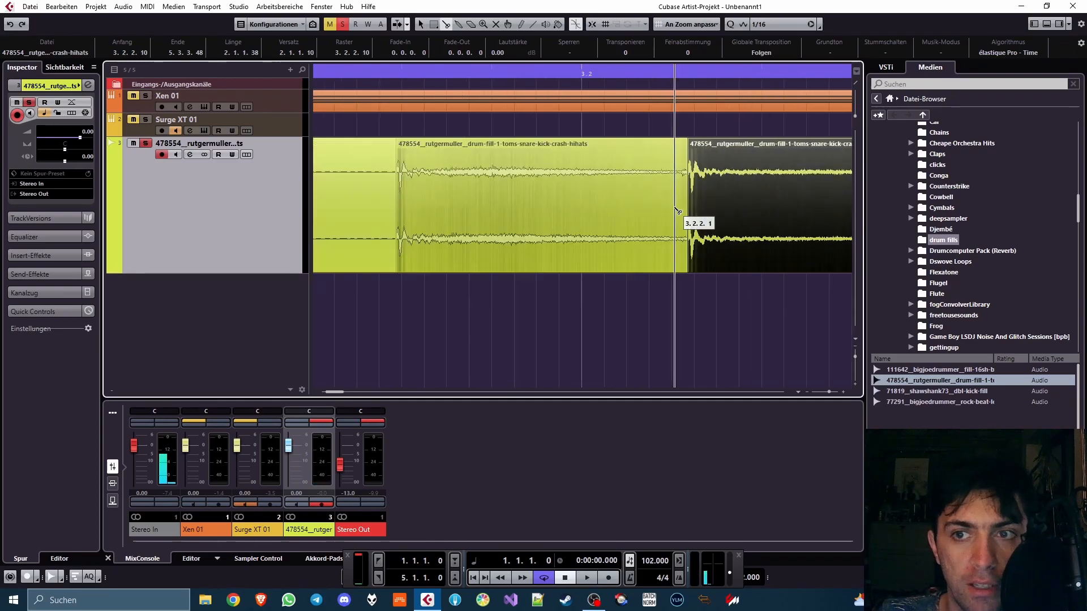
pyautogui.scroll(5, 730, 204)
pyautogui.click(695, 203)
pyautogui.scroll(-5, 695, 204)
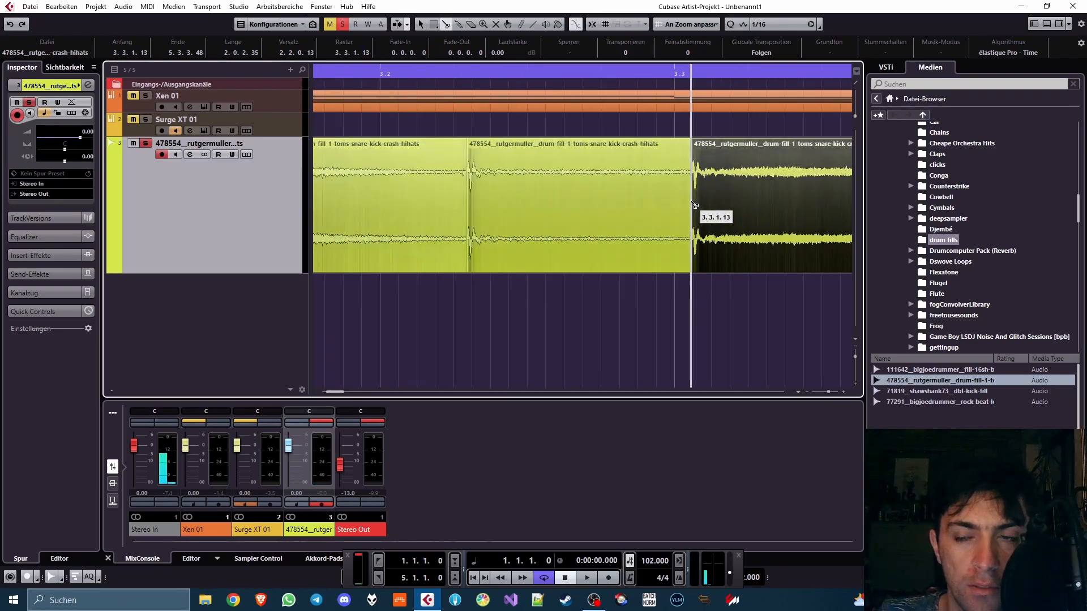
pyautogui.scroll(-3, 679, 187)
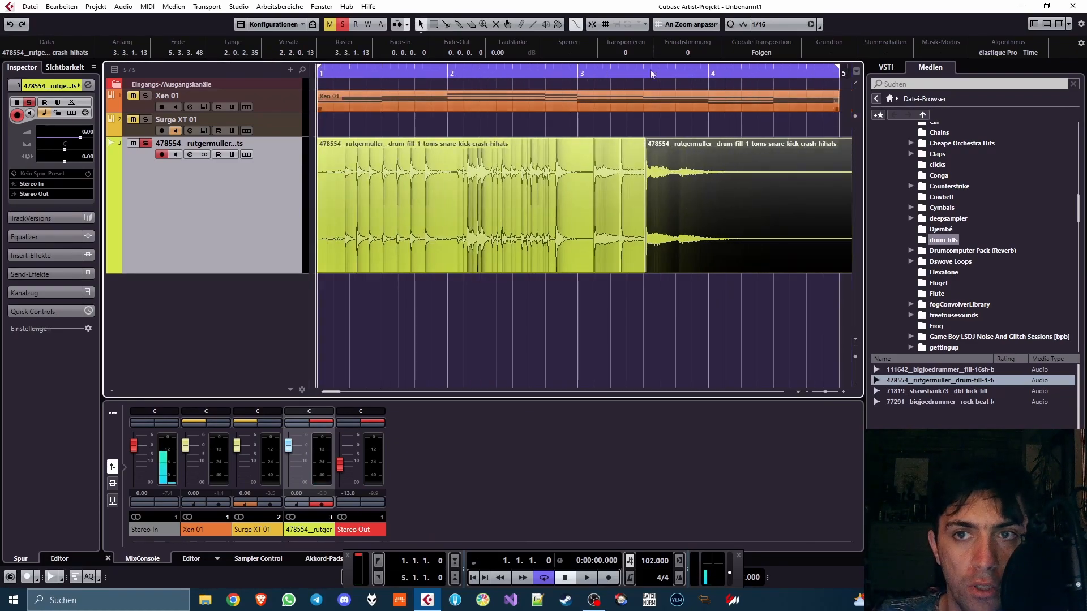
# - Delete the unneeded drum audio and line up three short slices from bar 1, trimming the last to length 0.0.2.0
pyautogui.click(528, 186)
pyautogui.press('Delete')
pyautogui.moveTo(606, 187); pyautogui.dragTo(331, 187)
pyautogui.moveTo(634, 178); pyautogui.dragTo(365, 182)
pyautogui.moveTo(630, 270); pyautogui.dragTo(369, 227)
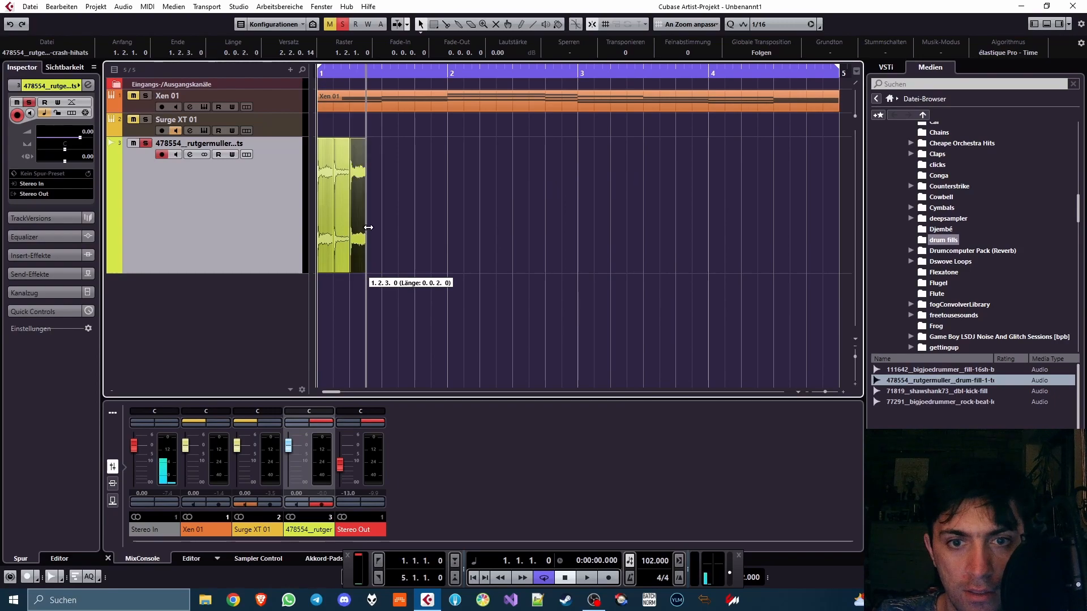
# - Duplicate the three-slice drum pattern repeatedly to fill the loop up to bar 5 and play it back
pyautogui.hotkey('ctrl', 'd')
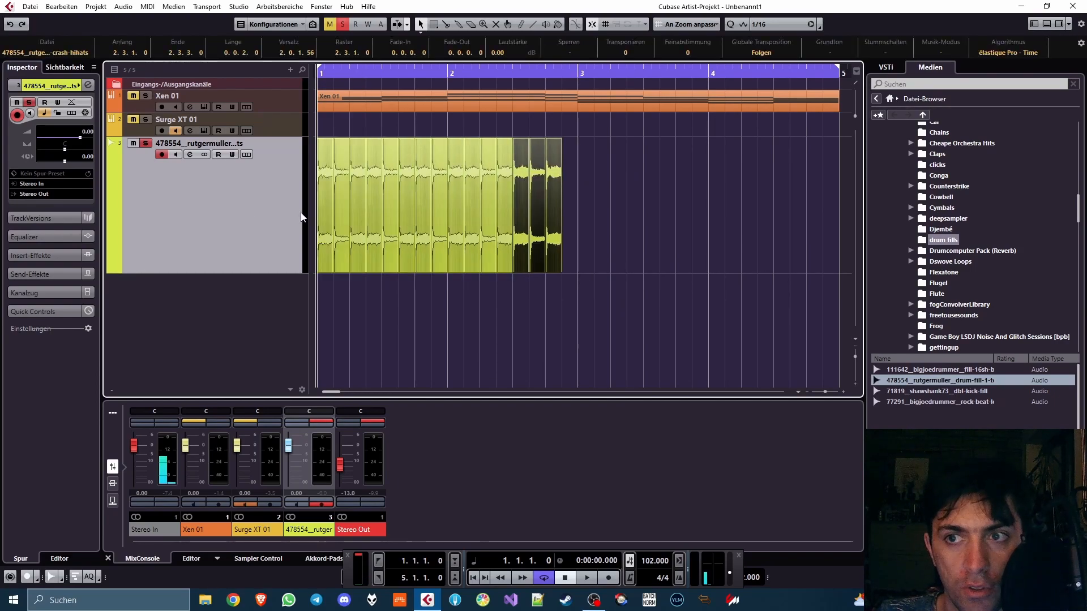
pyautogui.hotkey('ctrl', 'd')
pyautogui.press('space')
pyautogui.press('g')
pyautogui.click(620, 201)
# - Select all the drum slices and combine them into a single audio event from bar 1 to bar 5
pyautogui.moveTo(632, 164); pyautogui.dragTo(315, 183)
pyautogui.rightClick(360, 198)
pyautogui.click(405, 199)
pyautogui.click(402, 199)
pyautogui.rightClick(401, 199)
pyautogui.click(401, 199)
# - Turn off solo on the drum track and reduce the track's height
pyautogui.click(146, 143)
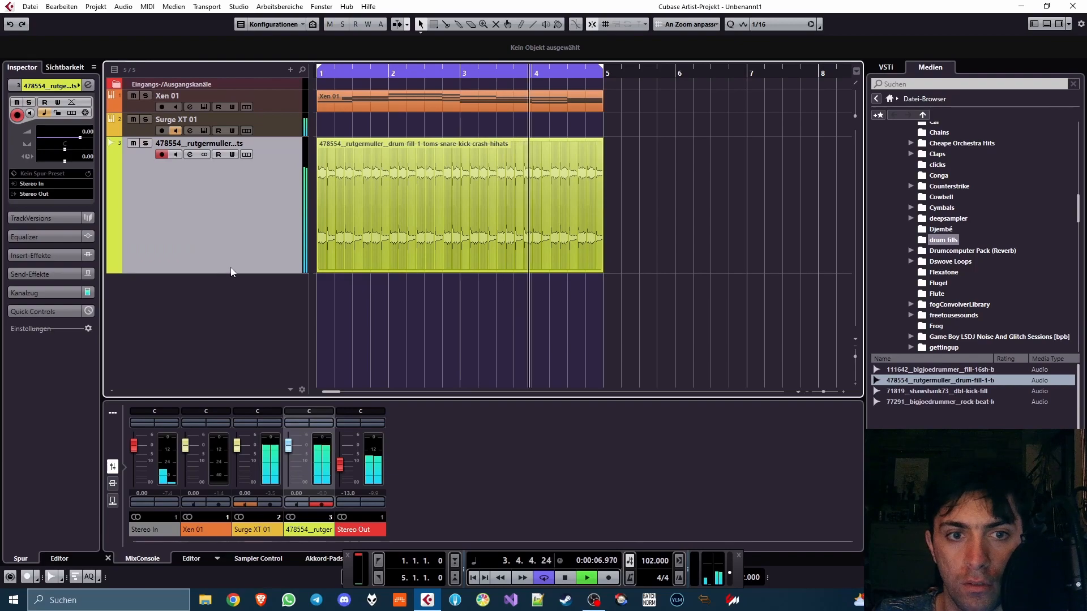
pyautogui.moveTo(229, 271); pyautogui.dragTo(228, 145)
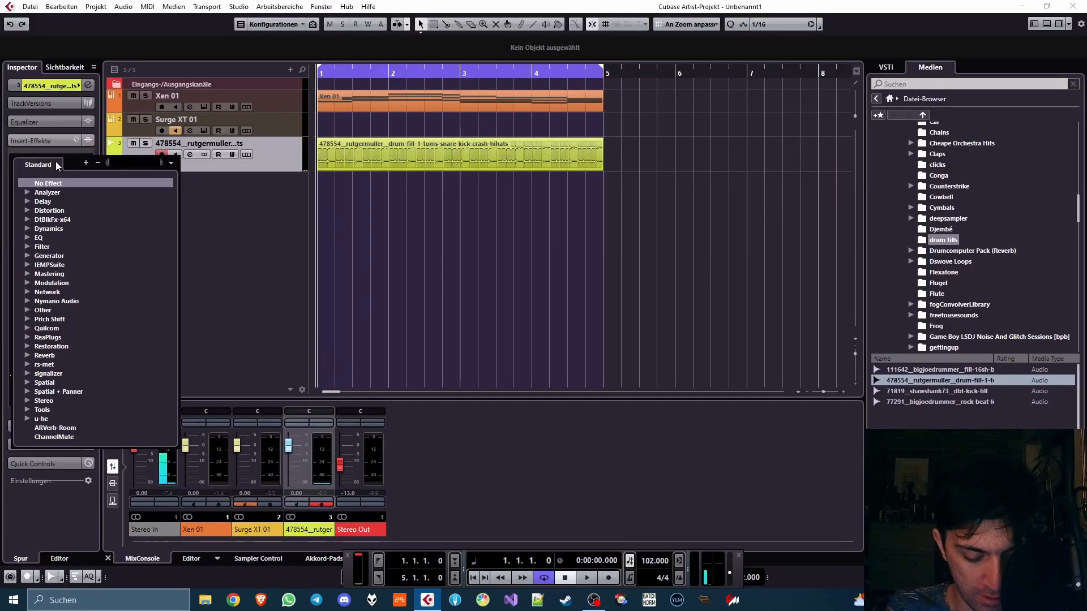
# - Insert kHs Dynamics on the drum track and adjust it during playback
pyautogui.write('khs d')
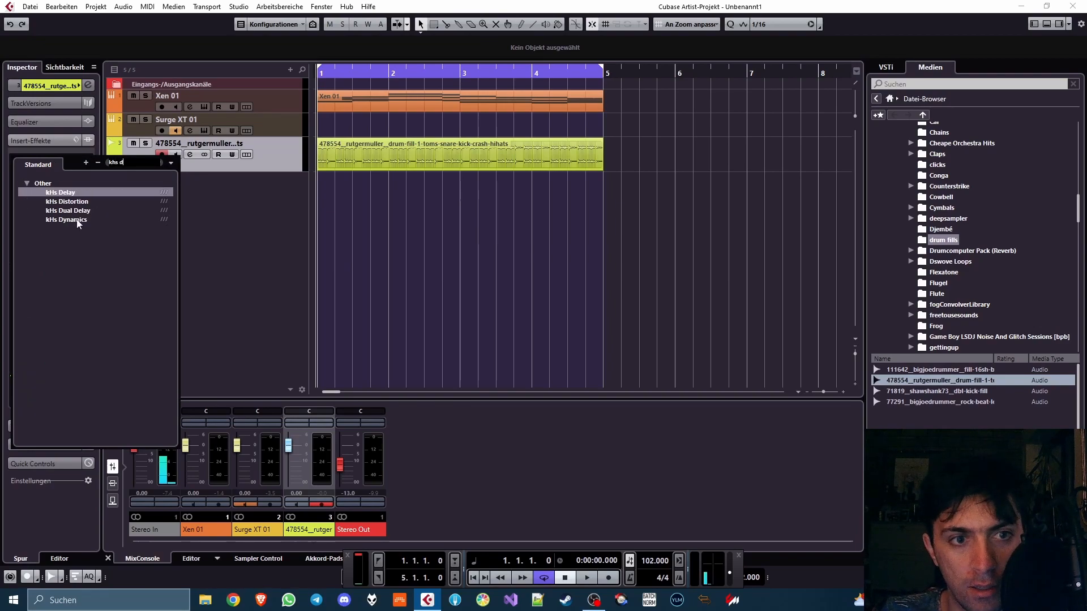
pyautogui.click(78, 219)
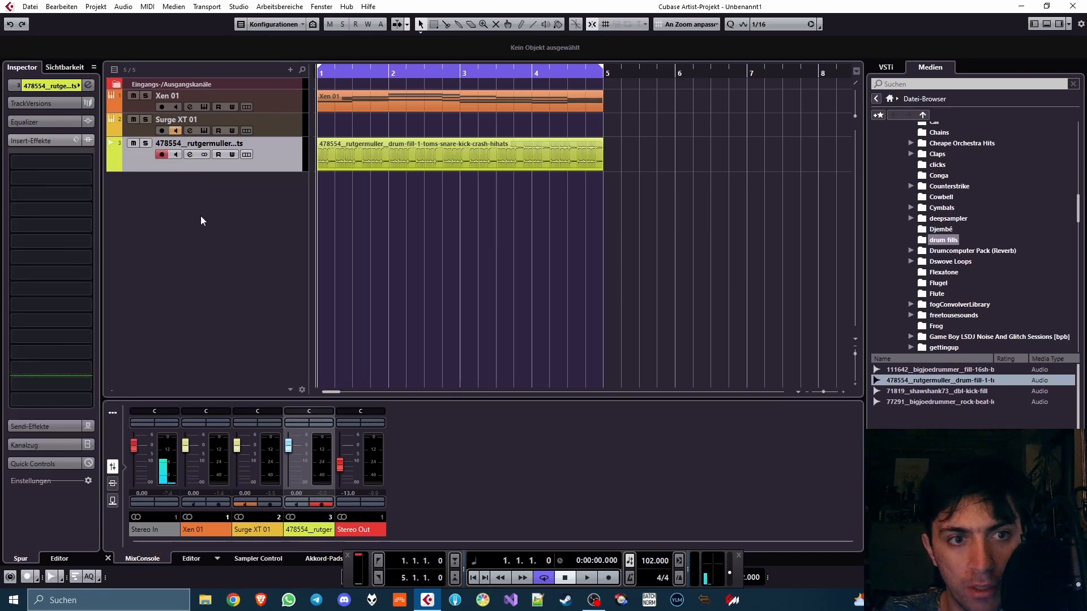
pyautogui.press('space')
pyautogui.moveTo(544, 247); pyautogui.dragTo(528, 264)
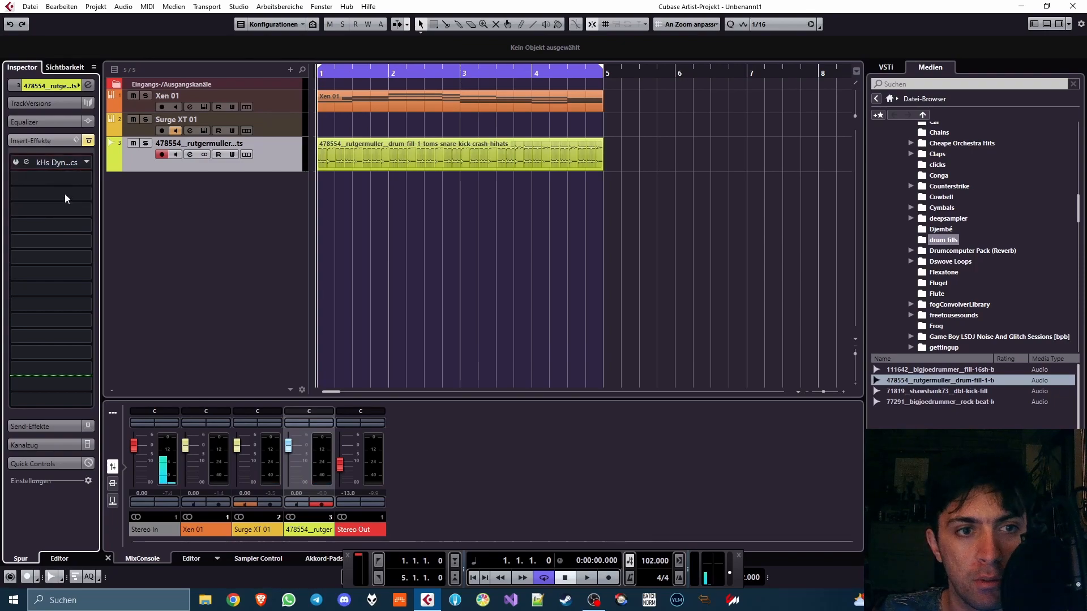
# - Insert Supermodal on the drum track after kHs Dynamics
pyautogui.click(70, 175)
pyautogui.write('super')
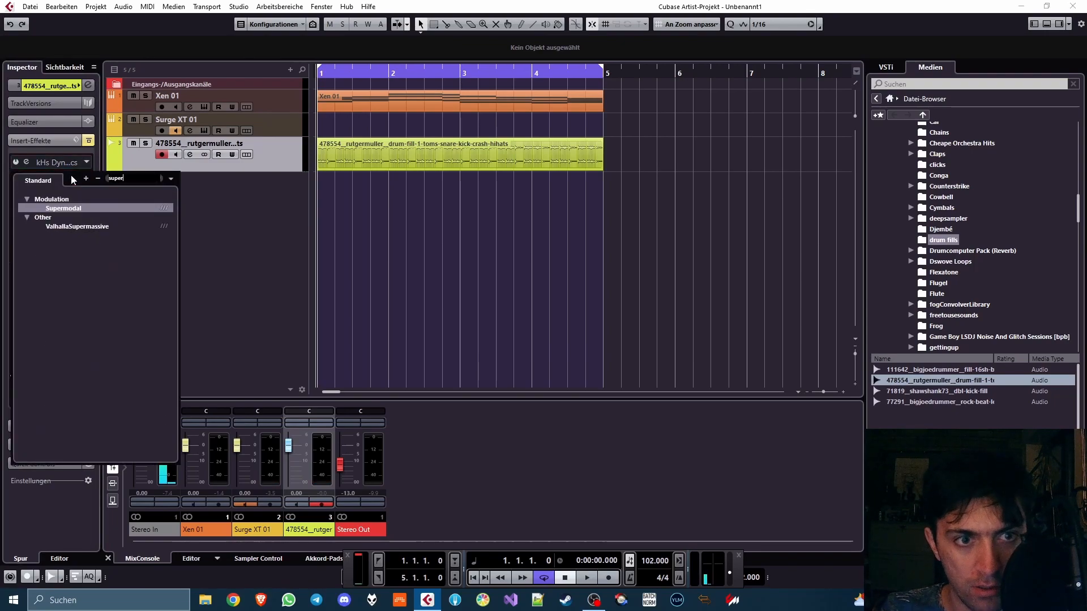
pyautogui.click(70, 209)
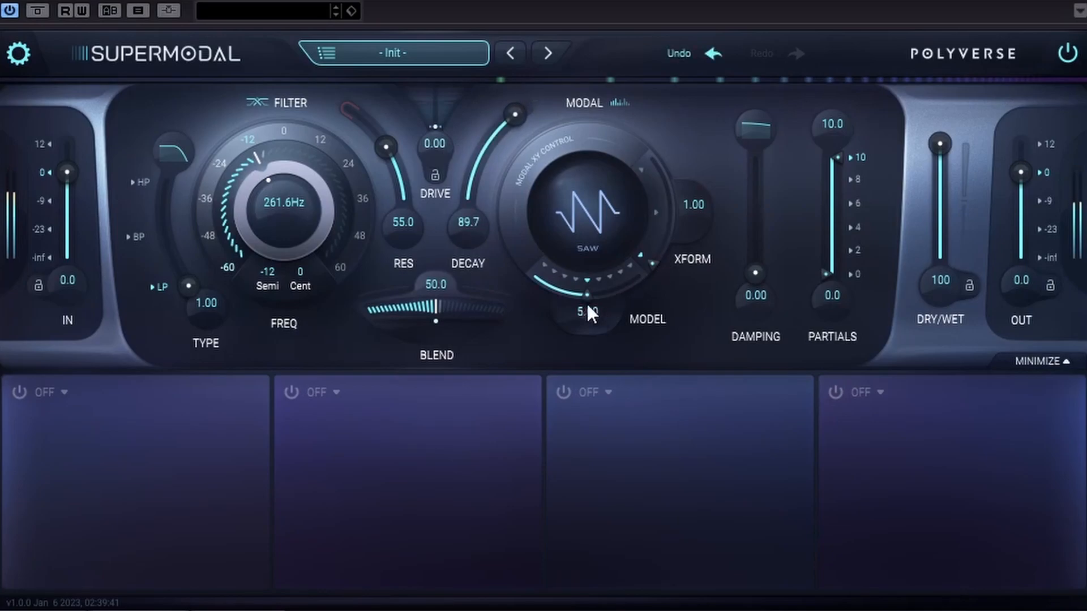
# - Set Supermodal to the Vibraphone model (Model 4.00, XForm 2.00) with decay 100, damping 5.71, blend 100 and frequency 0 semitones
pyautogui.click(577, 277)
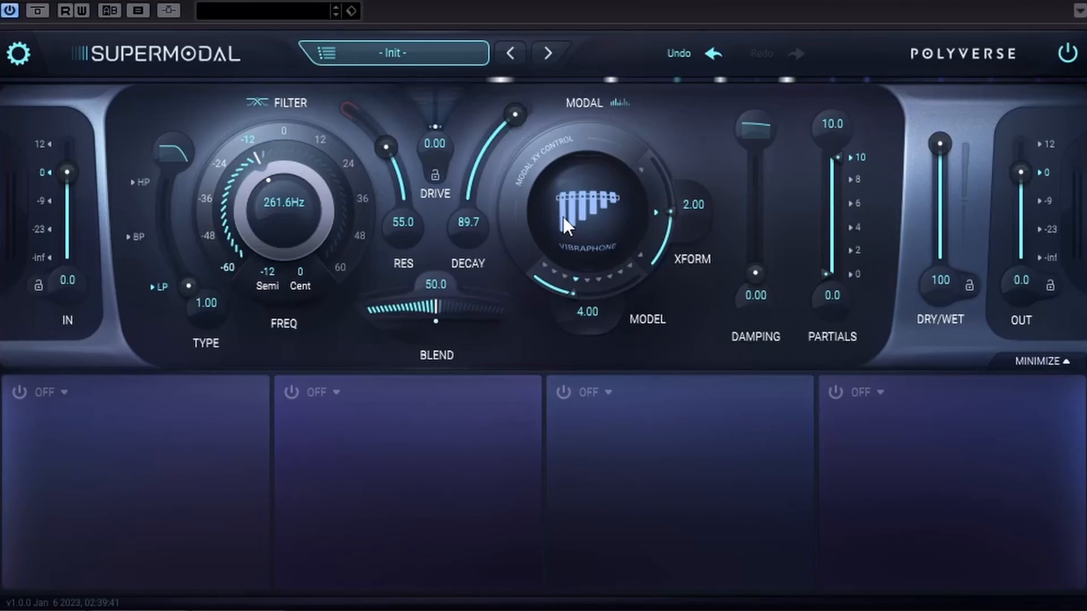
pyautogui.moveTo(515, 113); pyautogui.dragTo(528, 93)
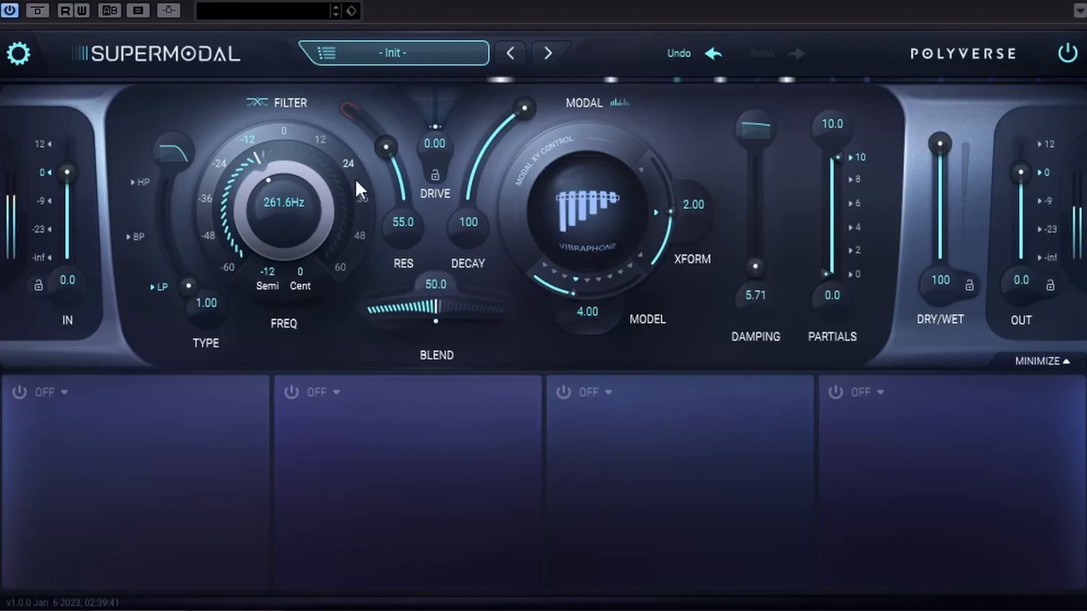
pyautogui.moveTo(284, 129); pyautogui.dragTo(331, 176)
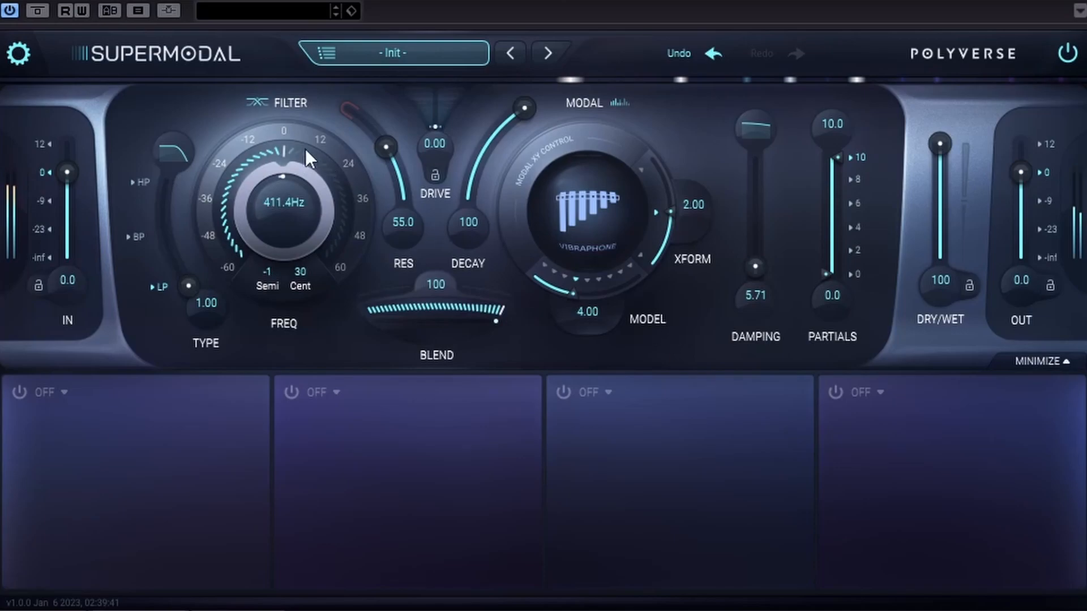
pyautogui.moveTo(321, 130); pyautogui.dragTo(287, 132)
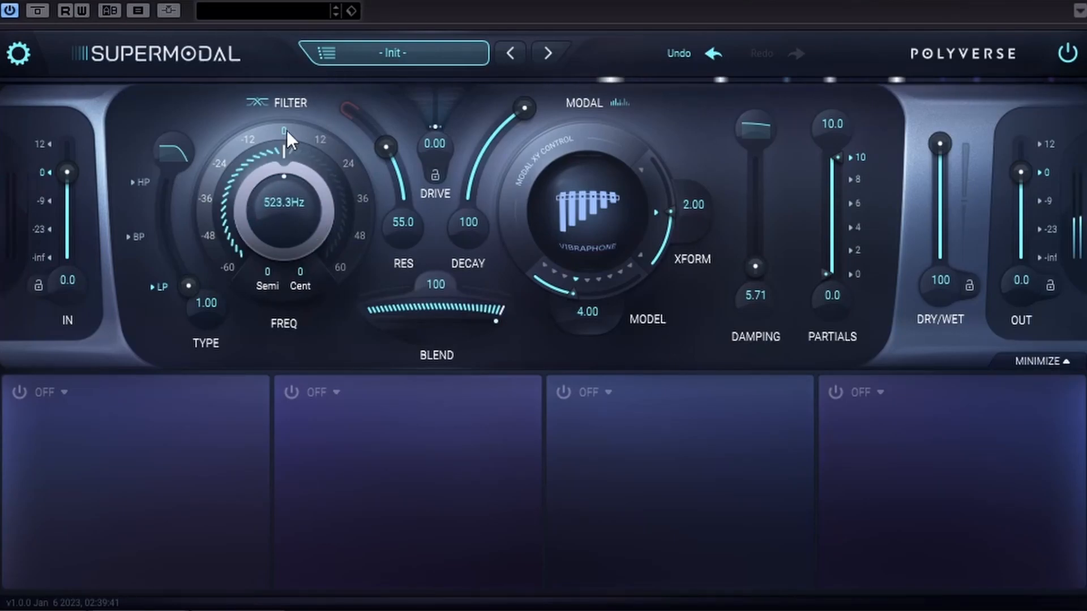
# - Compare Supermodal's filter frequency at -12, 12 and 24 semitones against 0, ending at 0
pyautogui.click(250, 142)
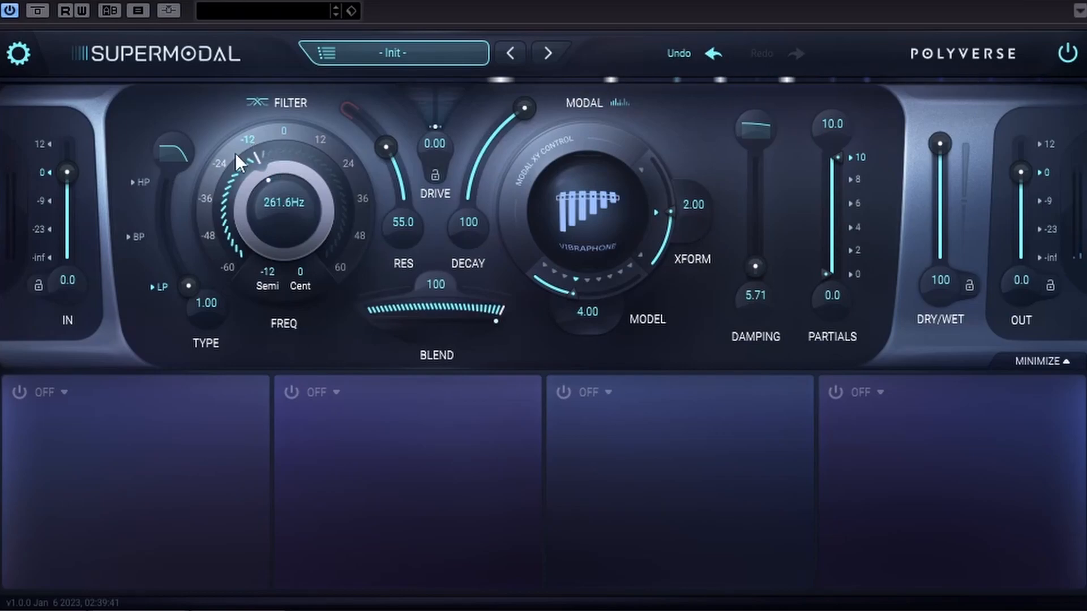
pyautogui.click(320, 139)
pyautogui.click(292, 130)
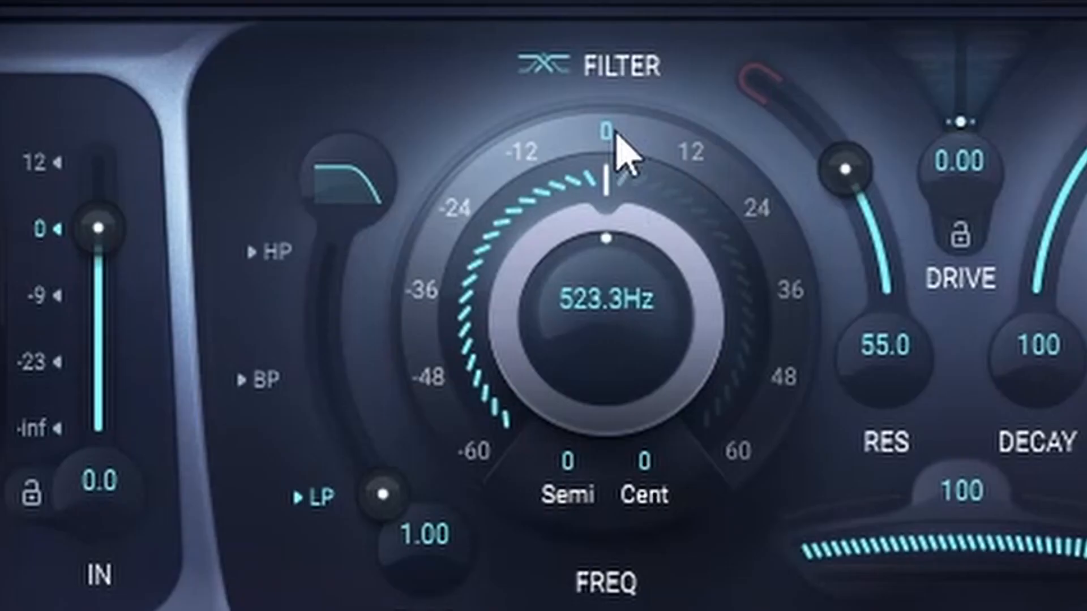
pyautogui.click(244, 139)
pyautogui.click(278, 137)
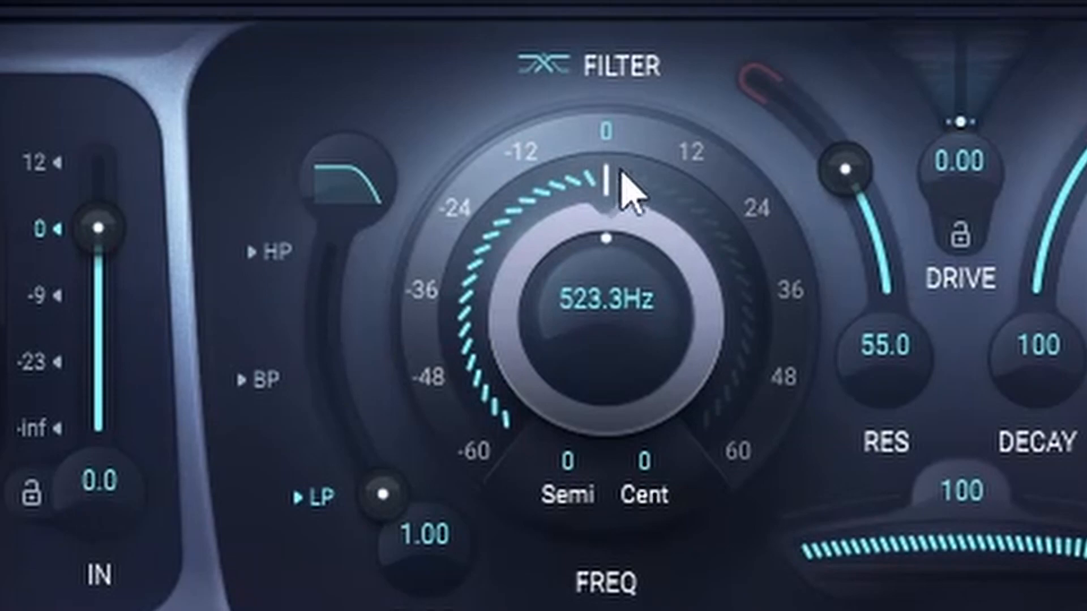
pyautogui.moveTo(621, 170); pyautogui.dragTo(668, 121)
pyautogui.click(627, 144)
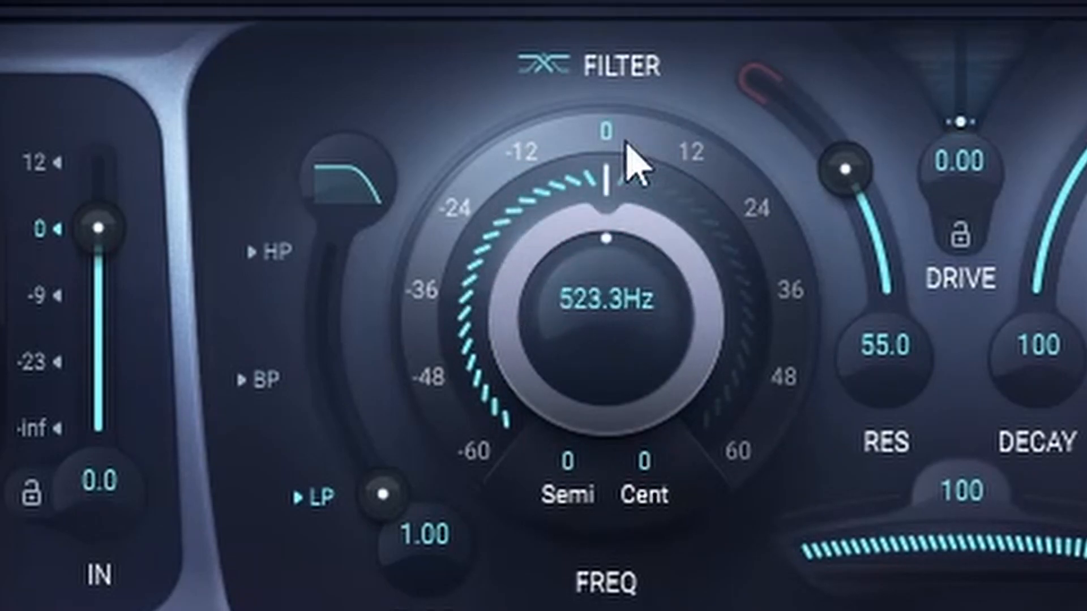
pyautogui.click(669, 143)
pyautogui.click(748, 187)
pyautogui.click(621, 139)
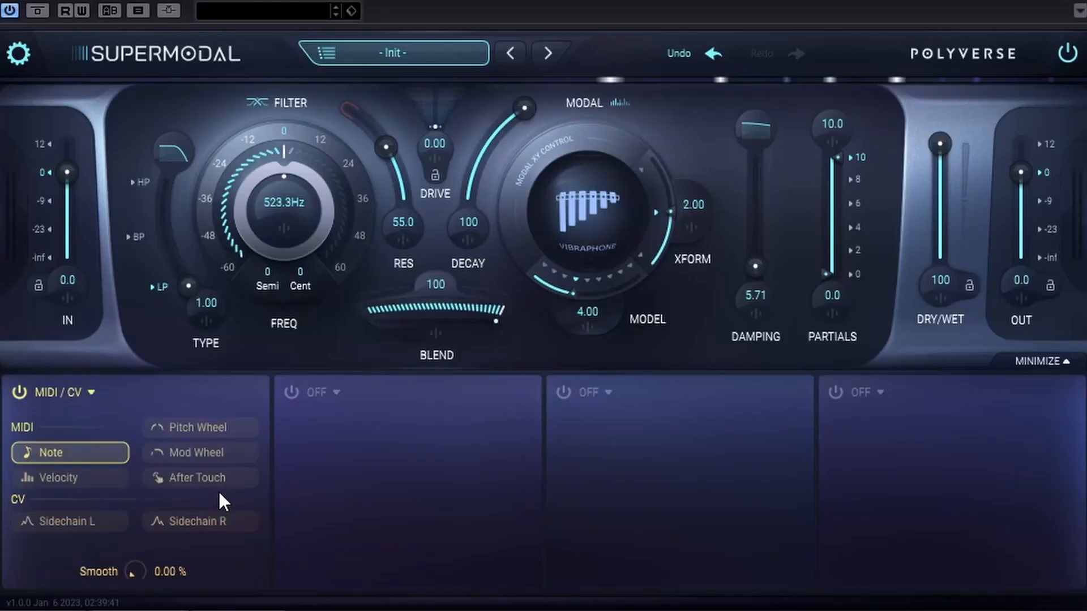
# - Choose Pitch Wheel as the MIDI / CV modulation source and assign it to Supermodal's filter frequency with an amount of 48.0
pyautogui.click(223, 430)
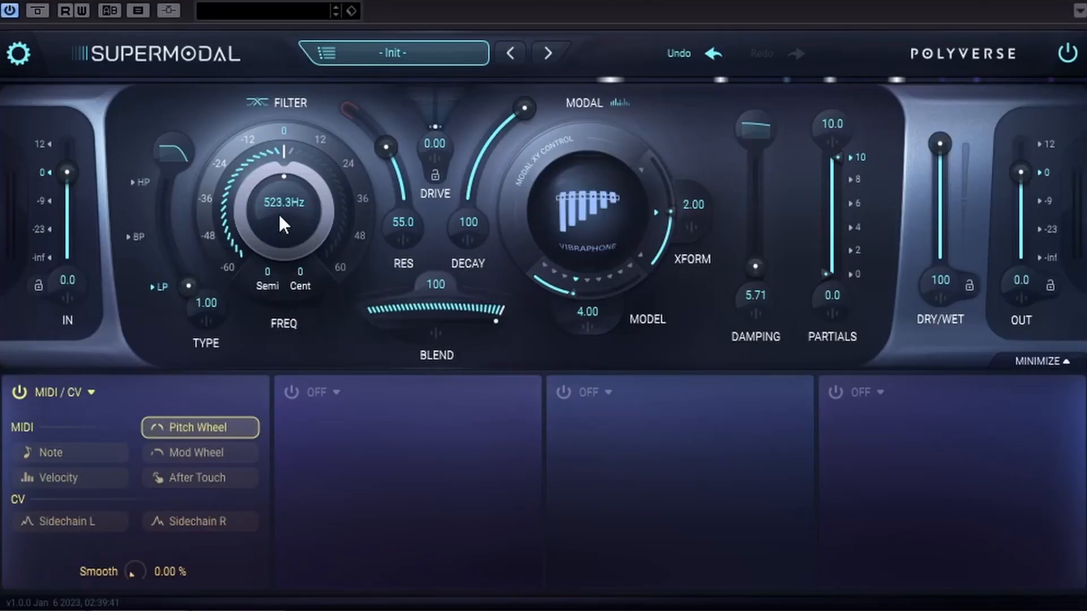
pyautogui.click(283, 229)
pyautogui.click(279, 470)
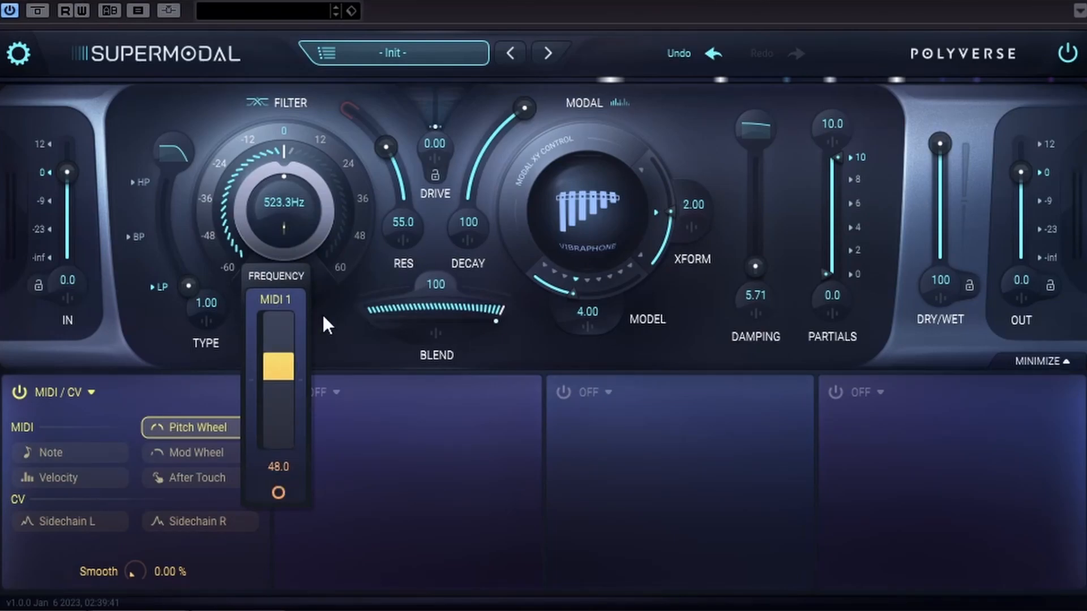
# - Add a second MIDI / CV modulator using Note as its source and assign it to Supermodal's filter frequency
pyautogui.click(344, 413)
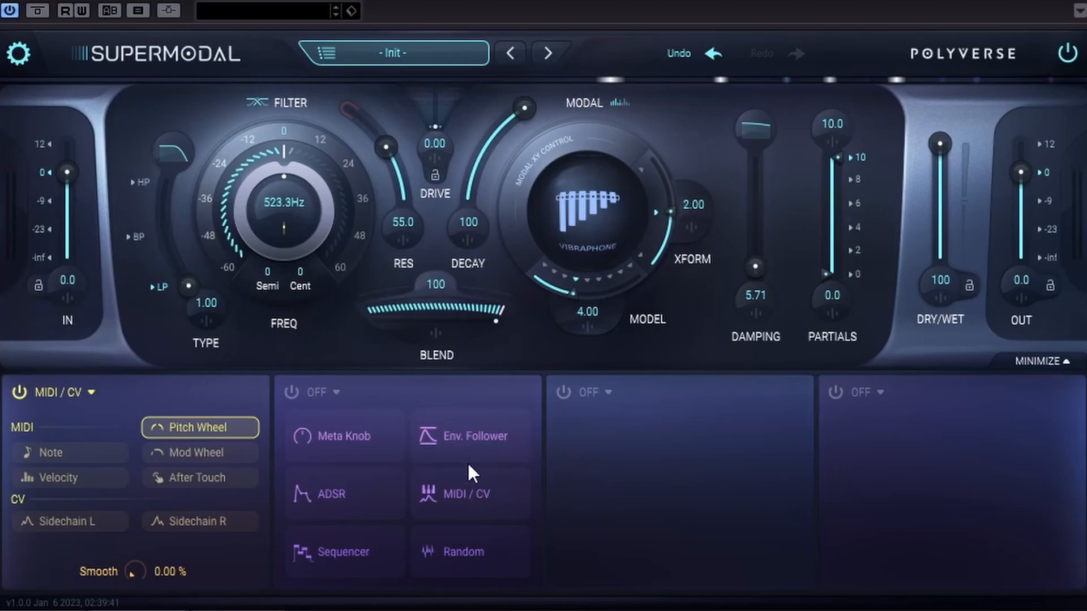
pyautogui.click(468, 492)
pyautogui.moveTo(288, 192)
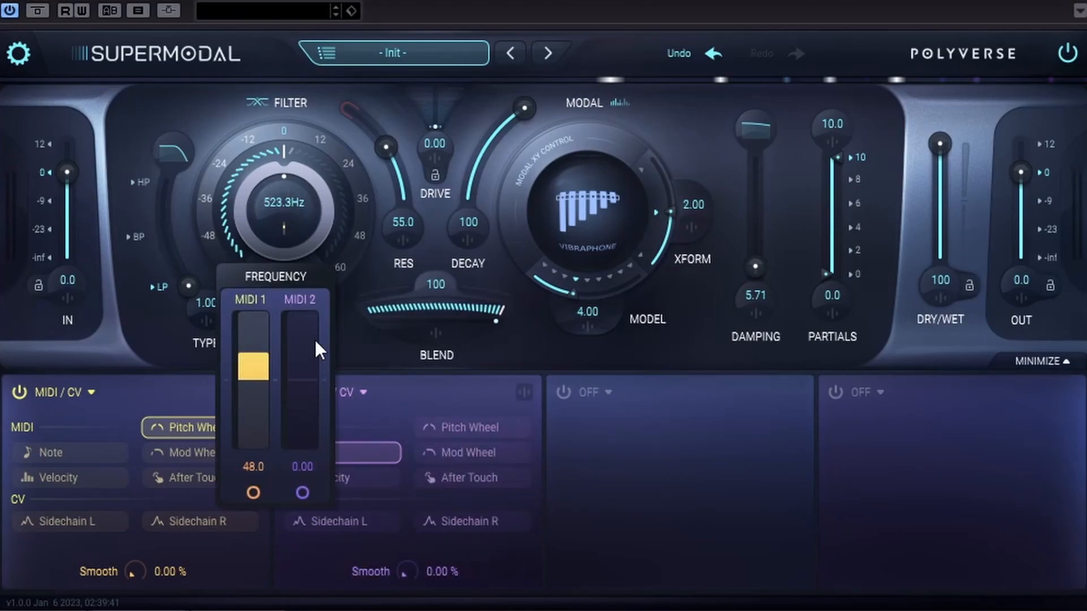
pyautogui.moveTo(315, 347); pyautogui.dragTo(315, 309)
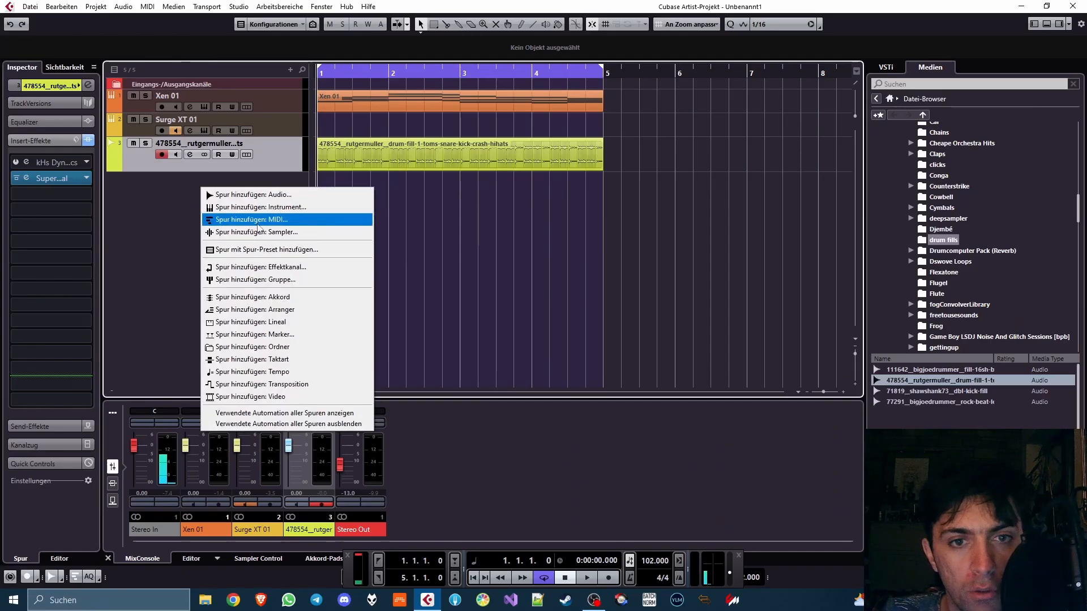
# - Add one MIDI track to the project and place it directly above the drum track
pyautogui.click(300, 216)
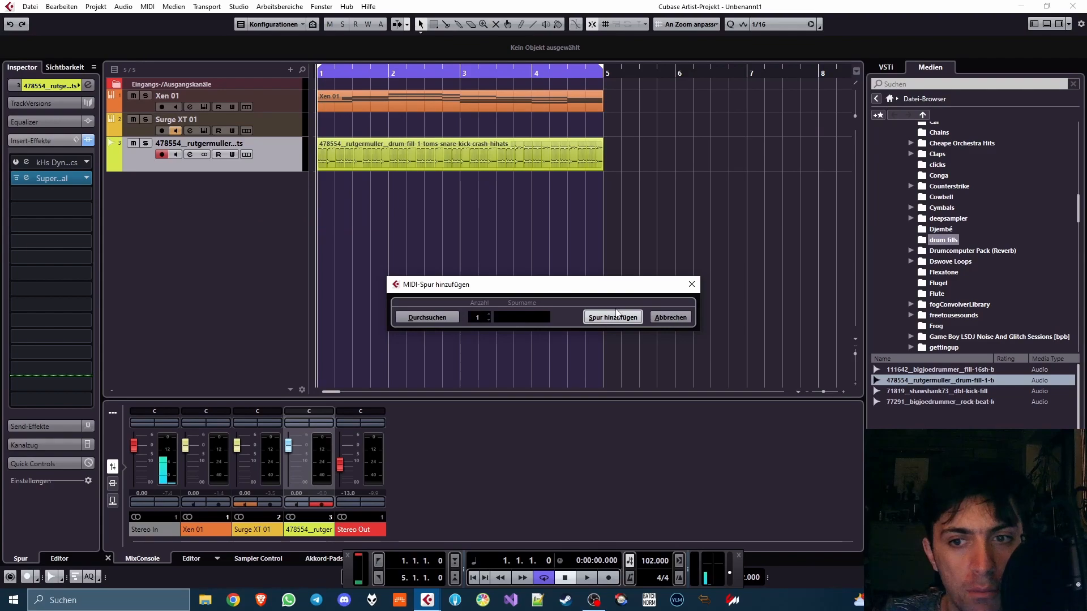
pyautogui.press('Return')
pyautogui.moveTo(198, 178); pyautogui.dragTo(191, 146)
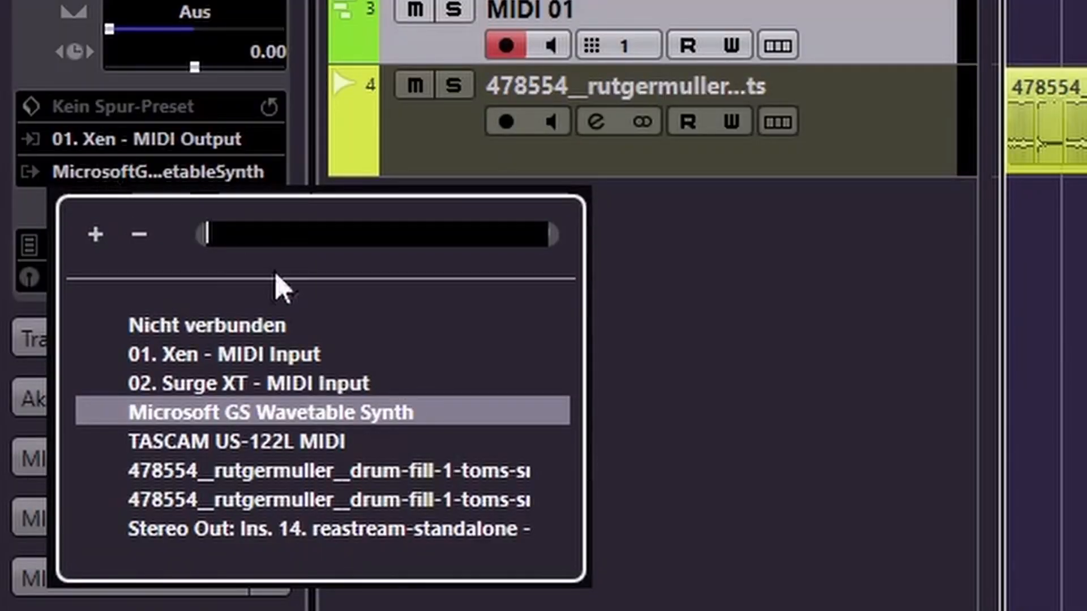
# - Route the MIDI 01 track from Xen's MIDI output to Supermodal's MIDI input, with its channel set to Alle
pyautogui.write('sup')
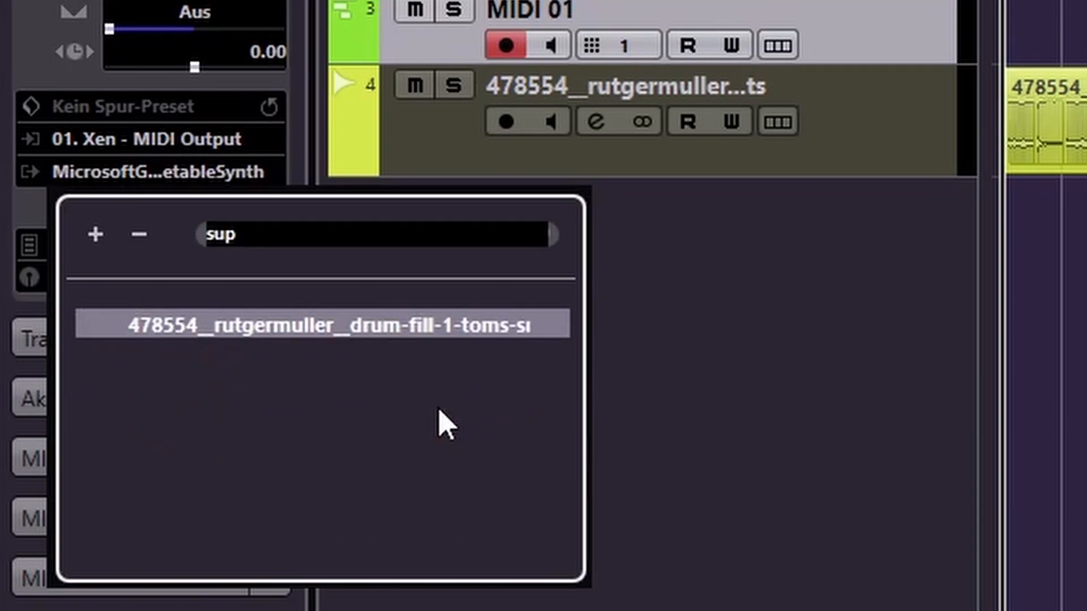
pyautogui.press('Return')
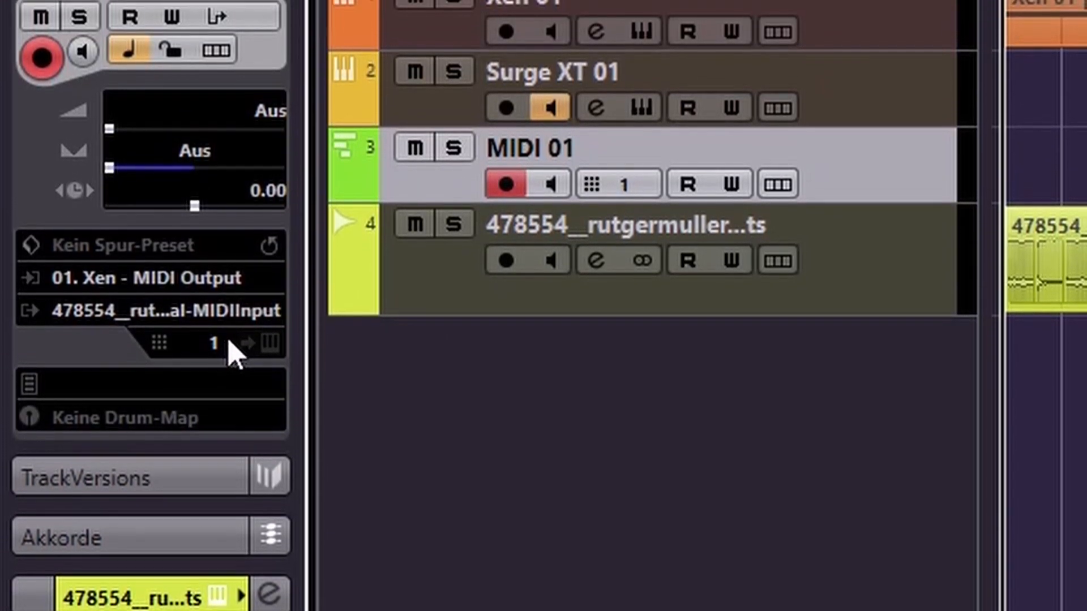
pyautogui.click(213, 344)
pyautogui.click(277, 396)
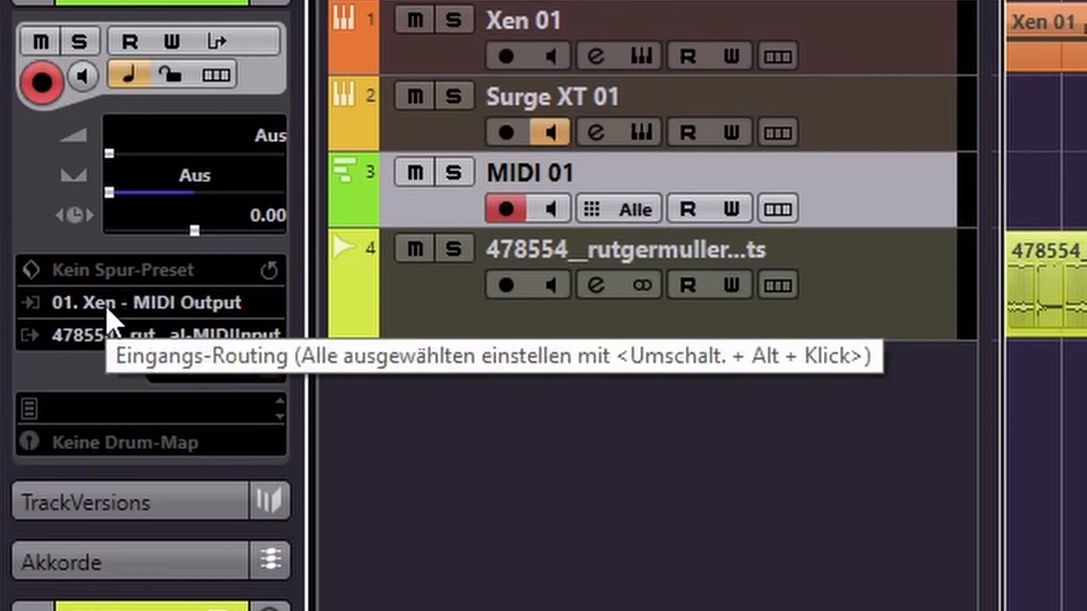
# - Reduce the drum track's height, and enable monitoring on MIDI 01 to play the loop through Supermodal
pyautogui.moveTo(570, 334); pyautogui.dragTo(570, 298)
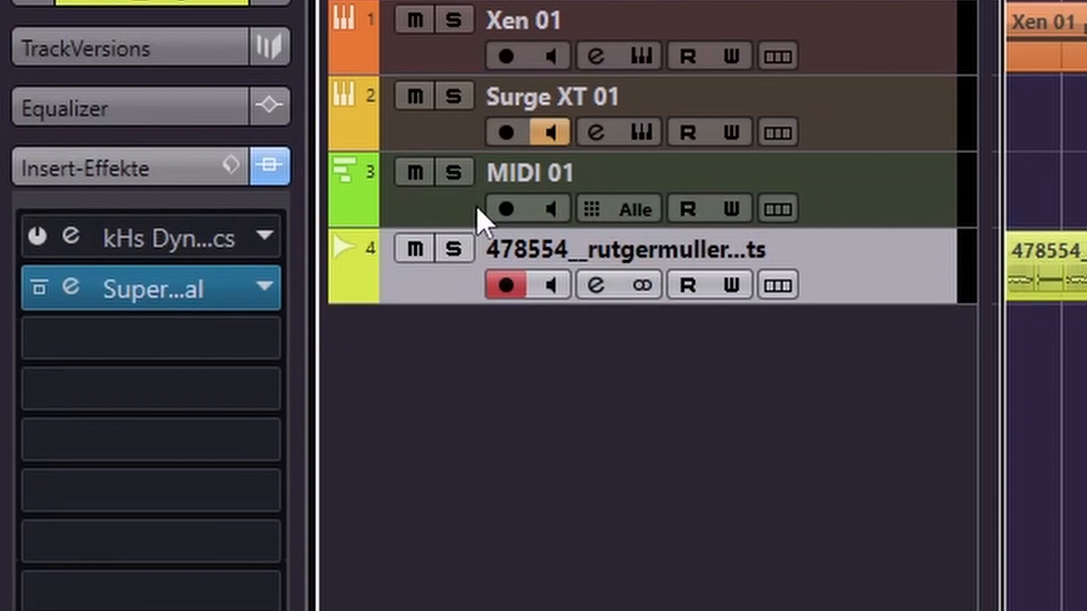
pyautogui.click(550, 209)
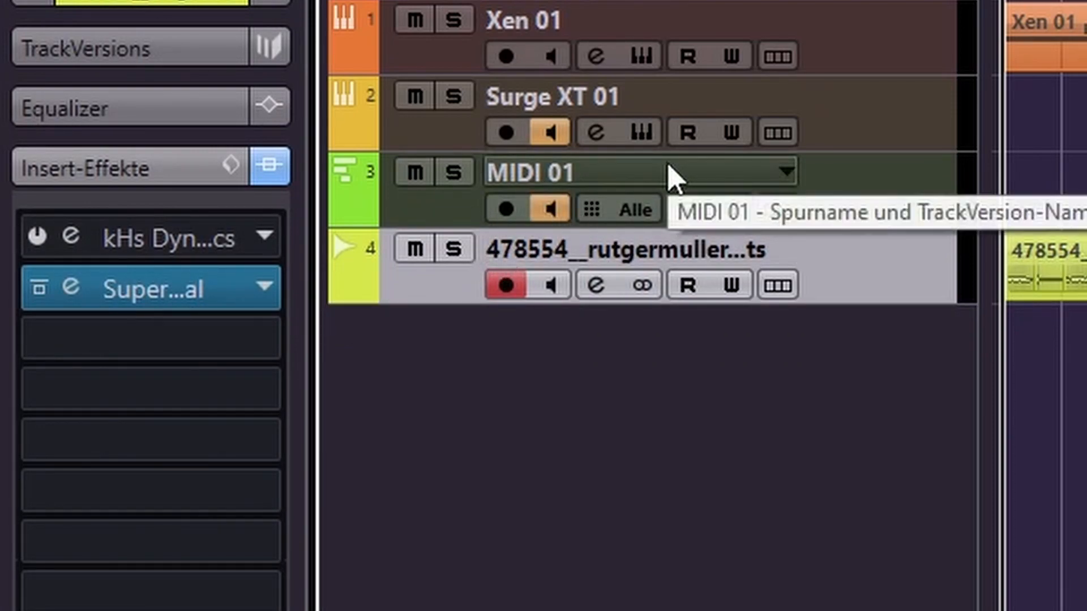
pyautogui.press('space')
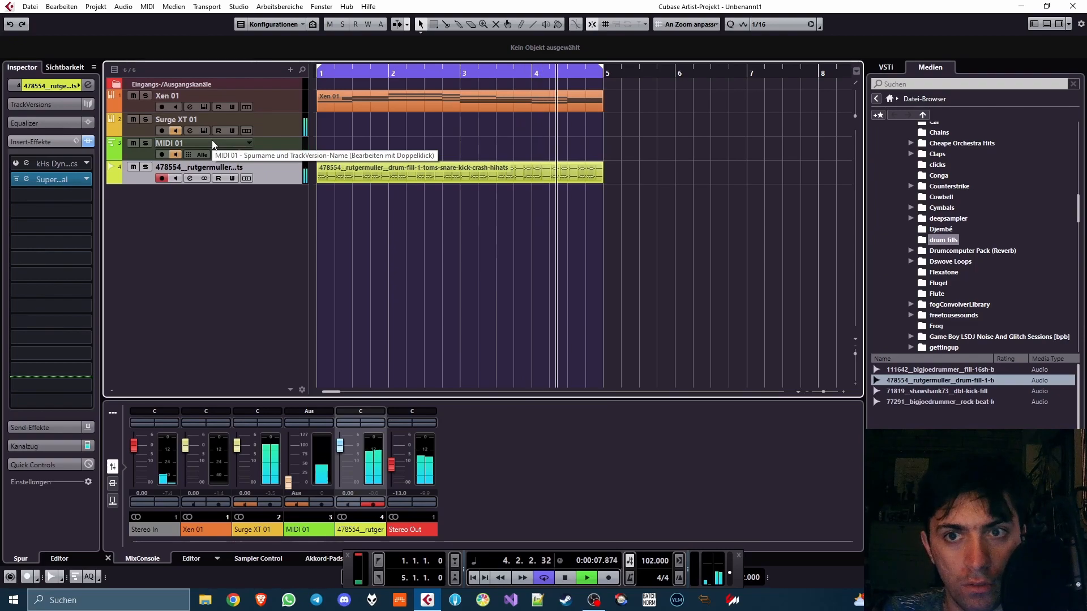
pyautogui.press('space')
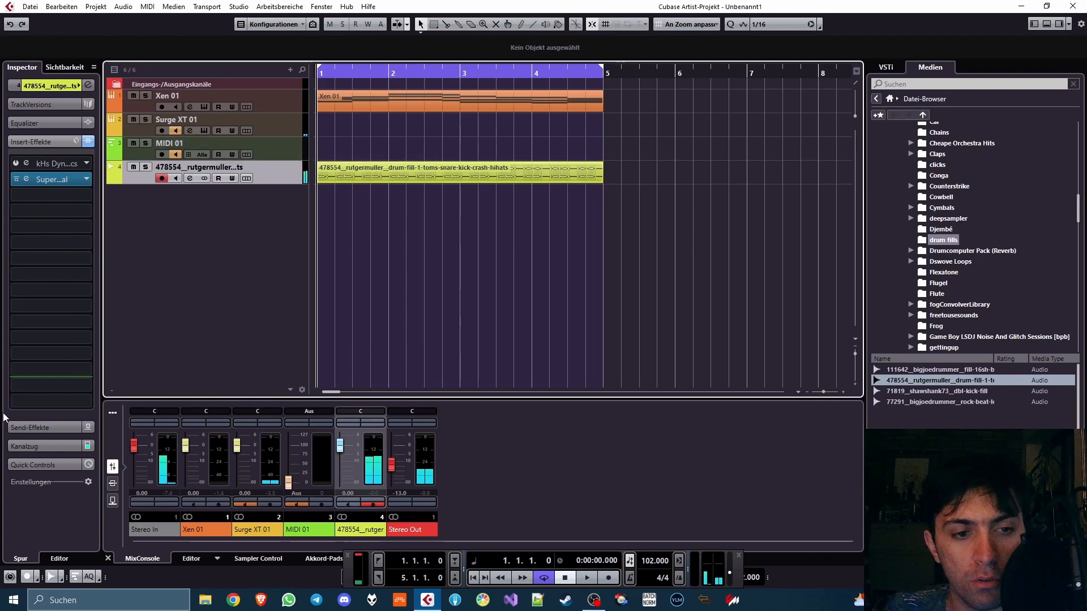
# - Open the Xen 01 part in a low lower-zone editor and insert Arpache SX as a MIDI effect on MIDI 01
pyautogui.doubleClick(397, 96)
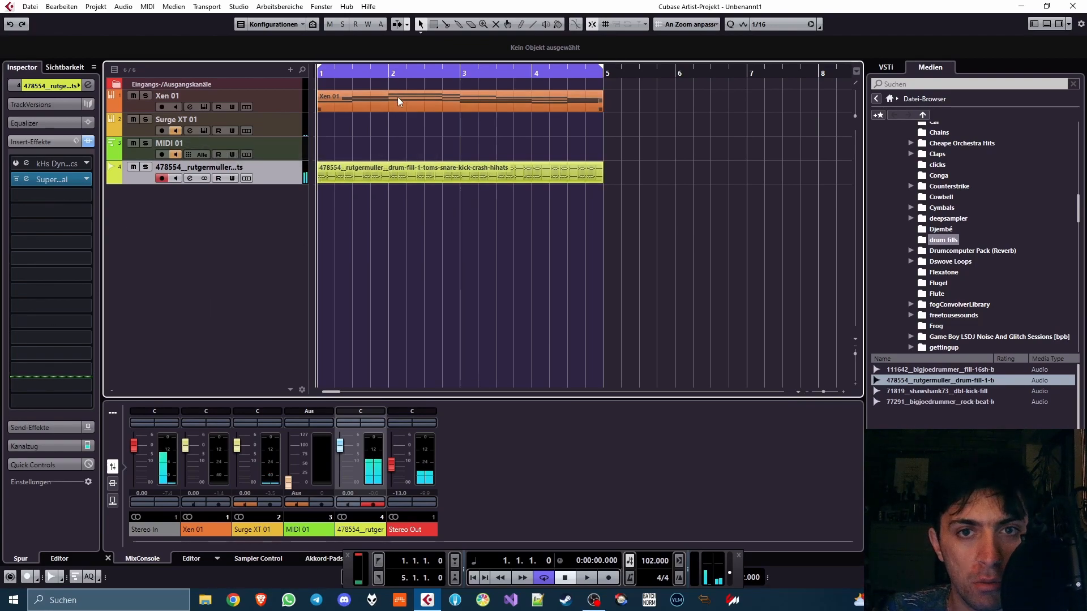
pyautogui.moveTo(413, 398); pyautogui.dragTo(471, 450)
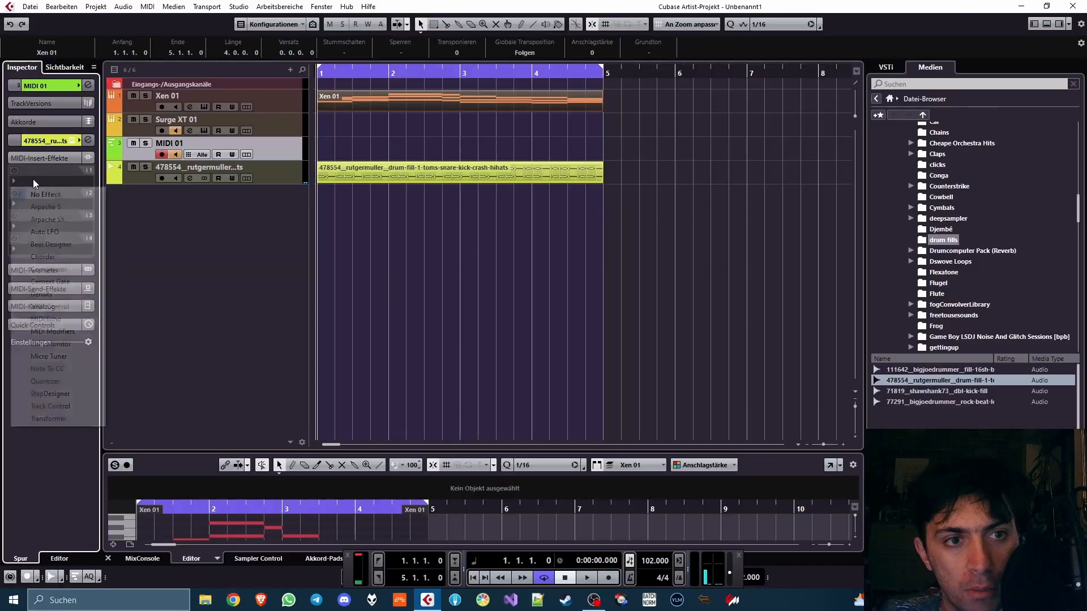
pyautogui.click(35, 182)
pyautogui.click(48, 215)
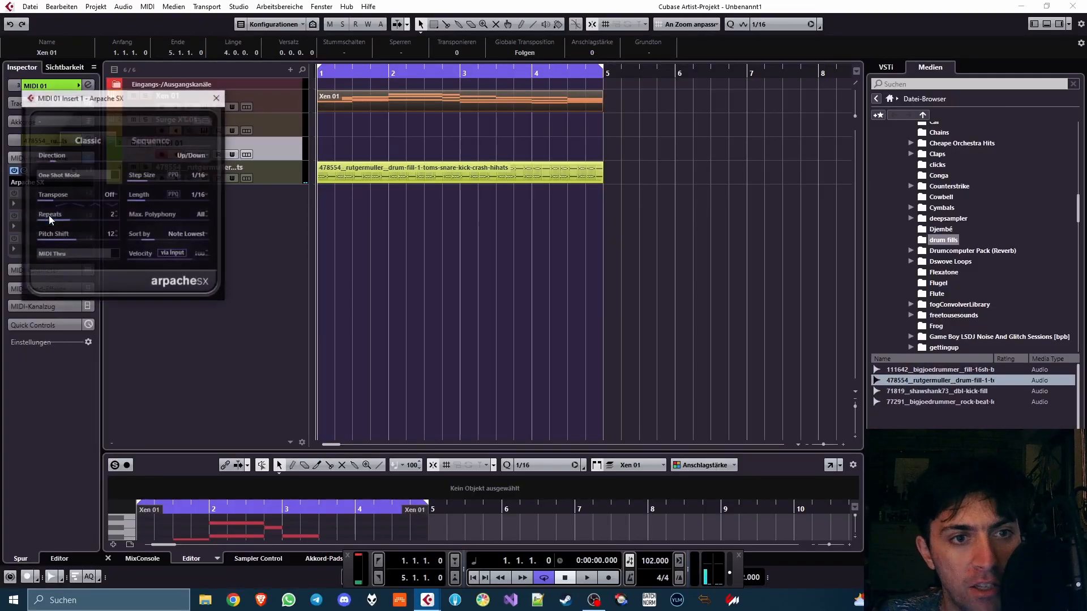
# - Set Arpache SX's step size to 1/8, start playback and close the effect window
pyautogui.click(199, 174)
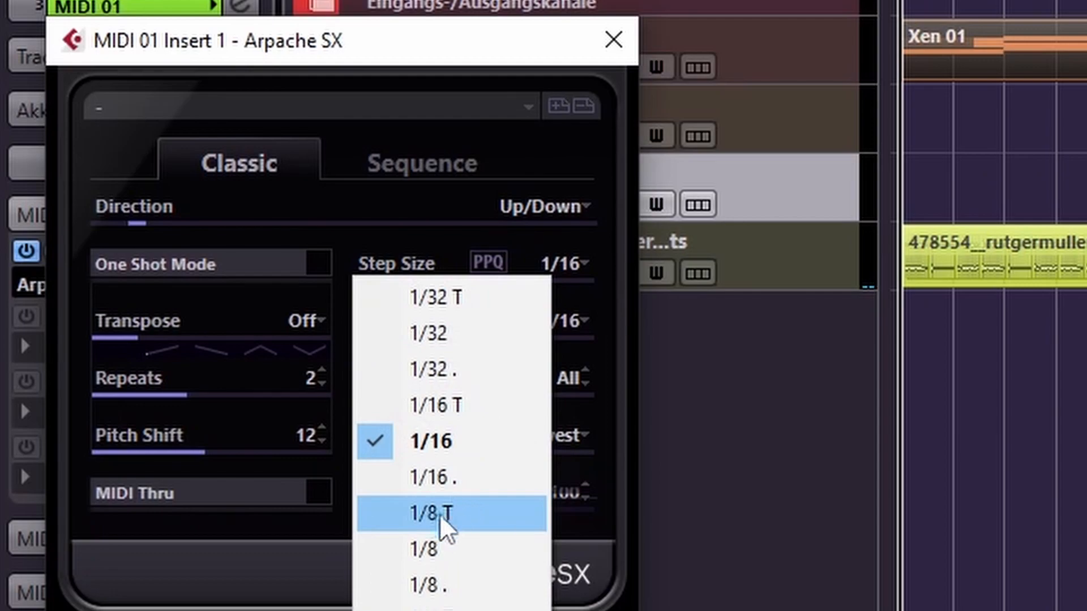
pyautogui.click(428, 546)
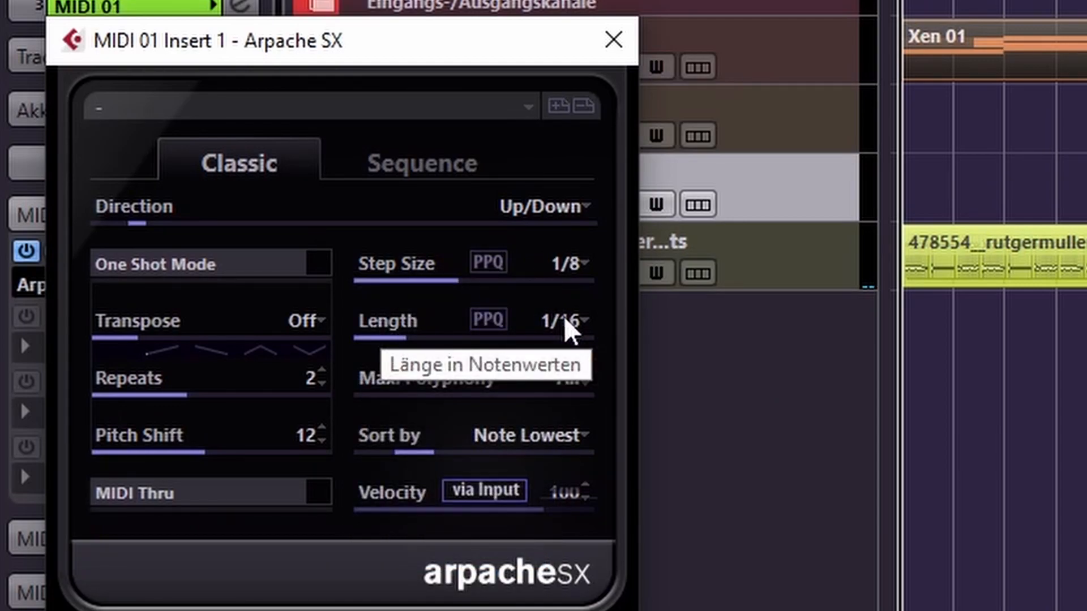
pyautogui.press('space')
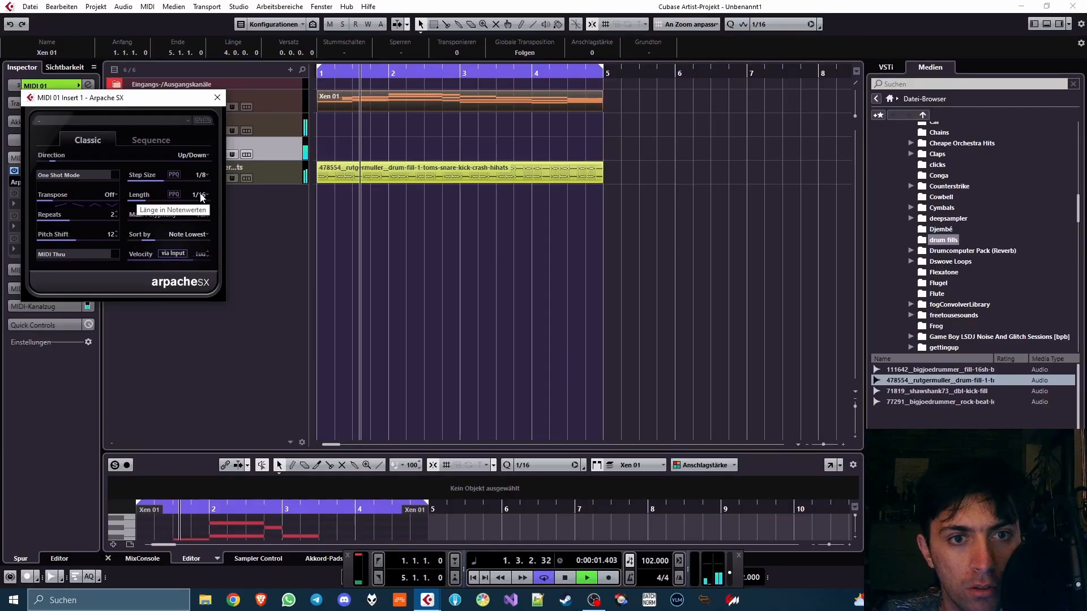
pyautogui.click(217, 98)
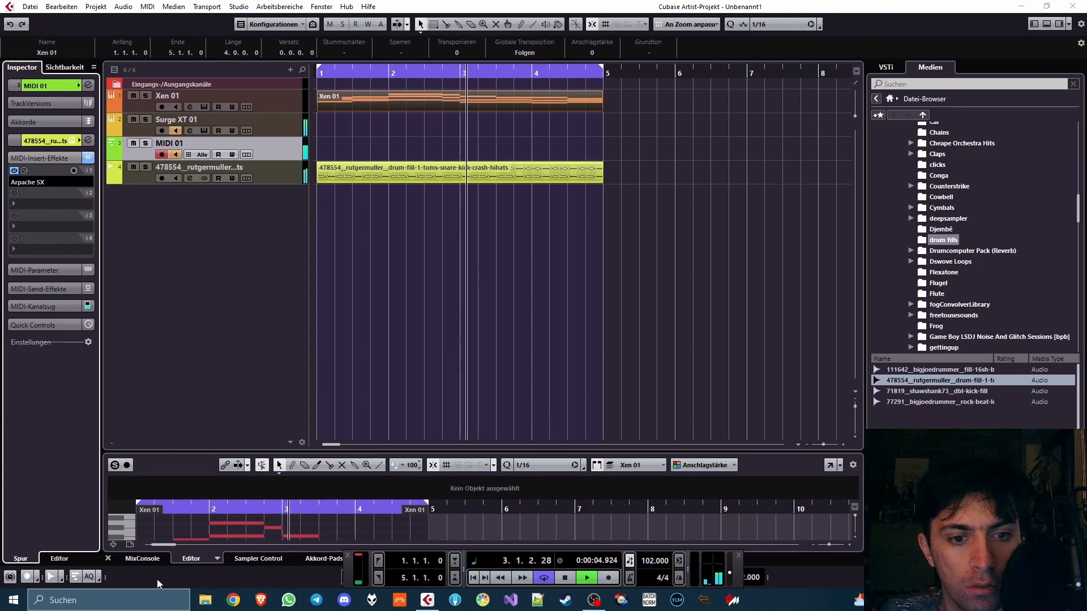
# - Show an enlarged MixConsole, lower the Surge XT 01 fader to -oo and raise the drum track's fader to 4.35
pyautogui.click(146, 559)
pyautogui.moveTo(332, 452); pyautogui.dragTo(325, 248)
pyautogui.moveTo(241, 351); pyautogui.dragTo(238, 474)
pyautogui.moveTo(344, 360); pyautogui.dragTo(345, 342)
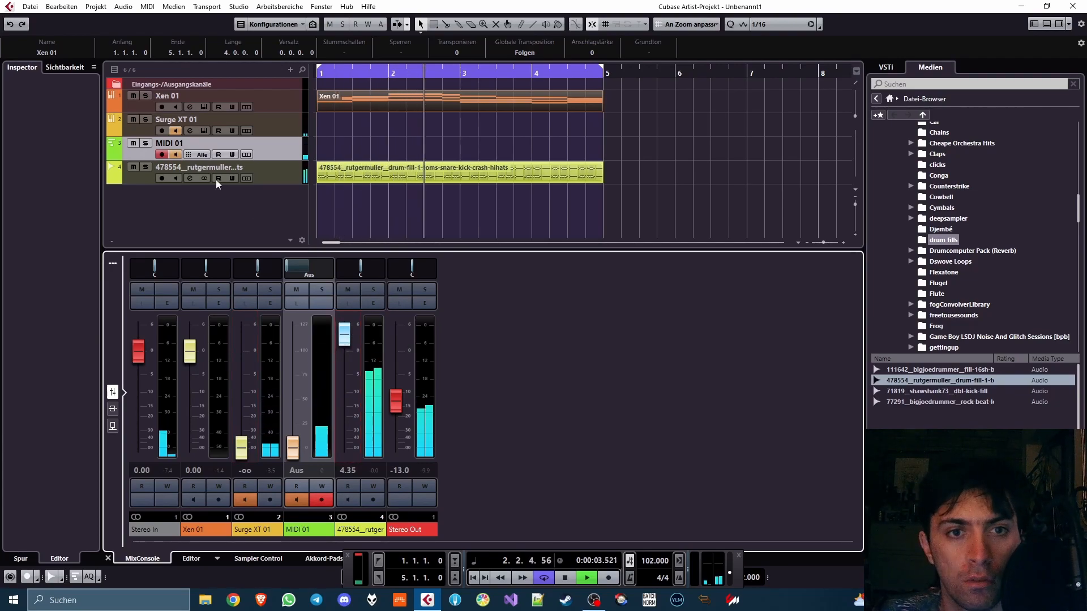
# - Open Supermodal on the drum track and set its frequency to 24 semitones and damping to 72.0
pyautogui.click(191, 179)
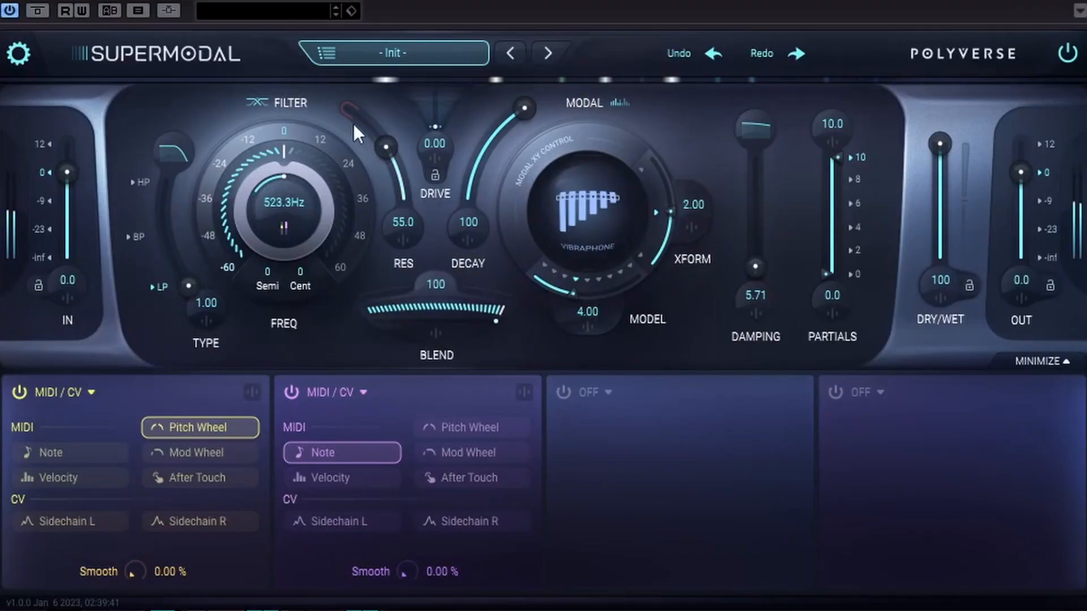
pyautogui.moveTo(316, 135); pyautogui.dragTo(344, 161)
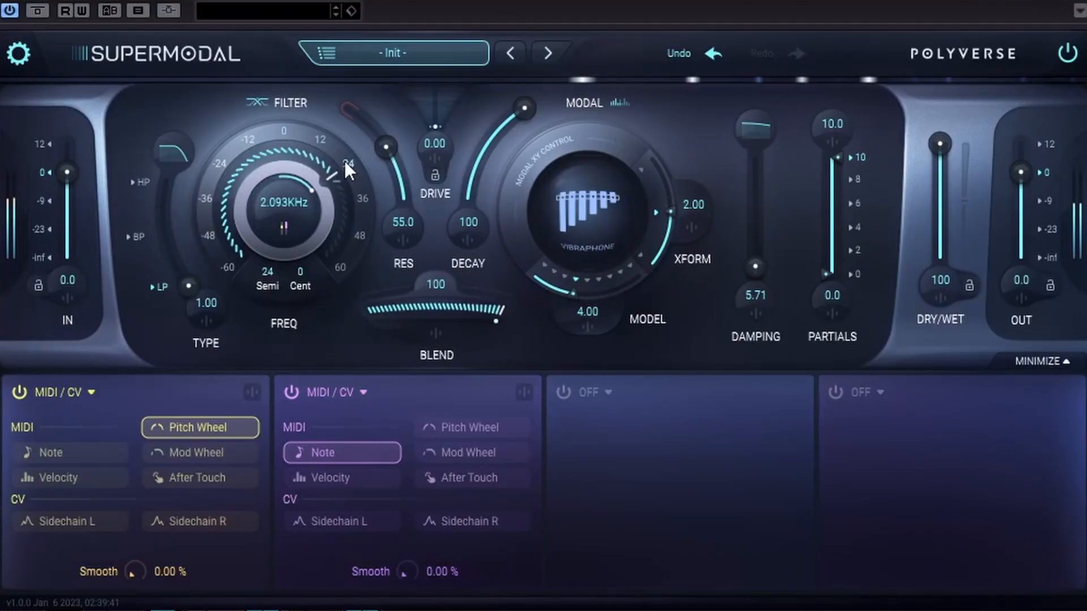
pyautogui.moveTo(761, 273); pyautogui.dragTo(769, 134)
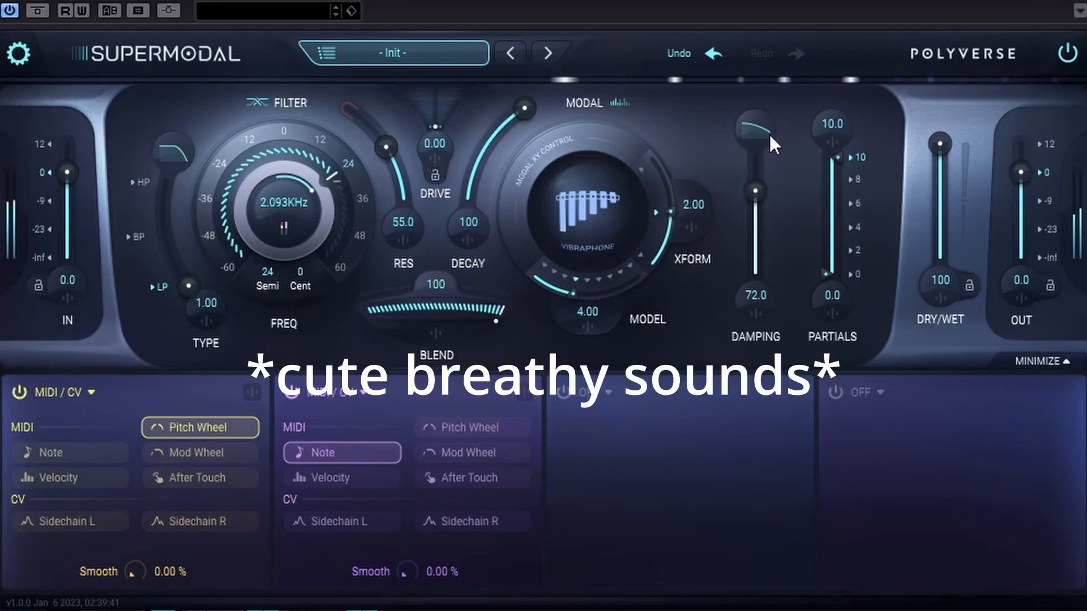
# - Set Supermodal's frequency to 12 semitones, decay to 77.3 and damping to 15.4
pyautogui.click(320, 138)
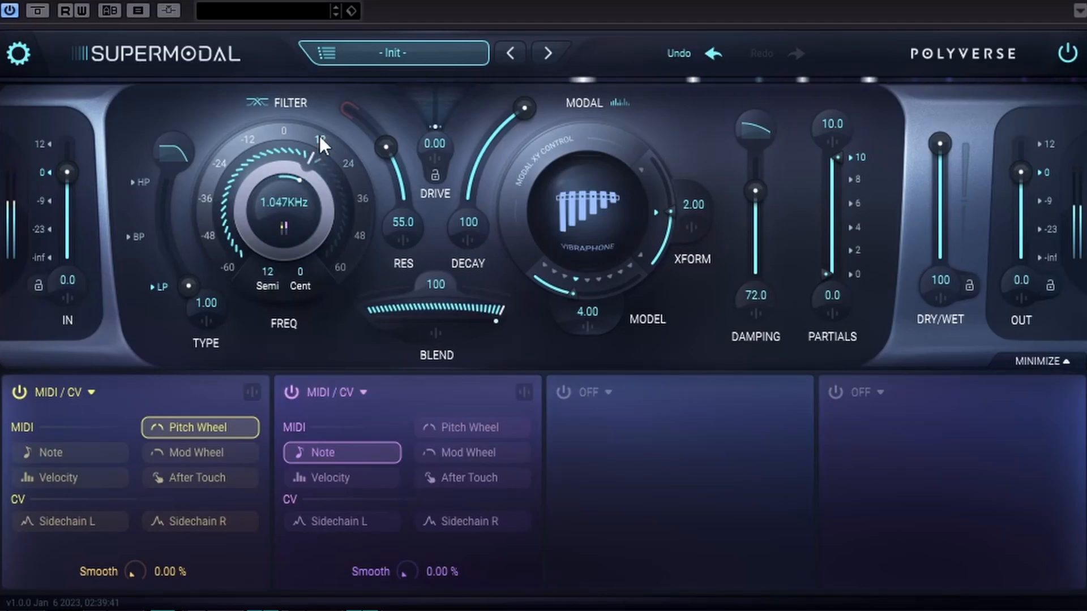
pyautogui.moveTo(519, 122)
pyautogui.mouseDown()
pyautogui.moveTo(504, 161)
pyautogui.moveTo(520, 141)
pyautogui.mouseUp()
pyautogui.moveTo(756, 191); pyautogui.dragTo(759, 317)
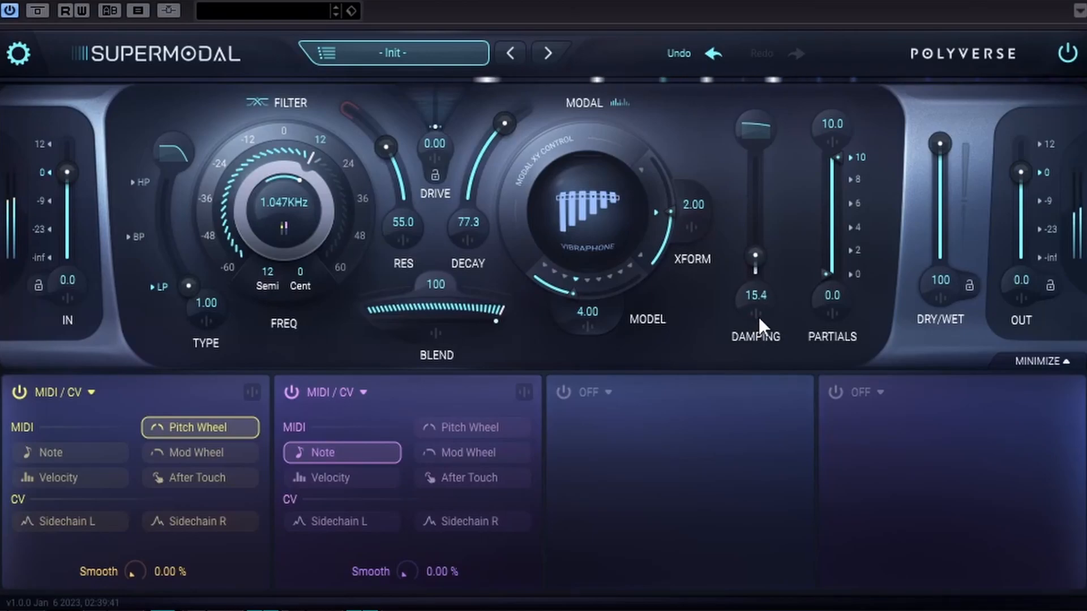
# - Switch Supermodal's filter to bandpass (Type 2.00) with decay 0, blend 0, resonance 110 and frequency 24 semitones
pyautogui.moveTo(492, 214); pyautogui.dragTo(484, 272)
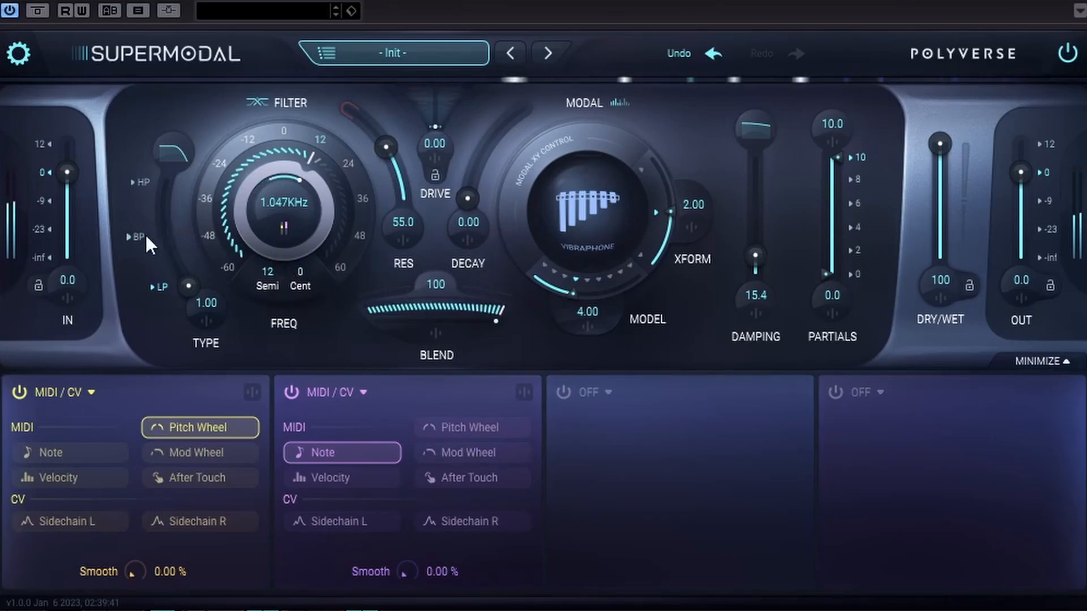
pyautogui.moveTo(467, 311); pyautogui.dragTo(188, 360)
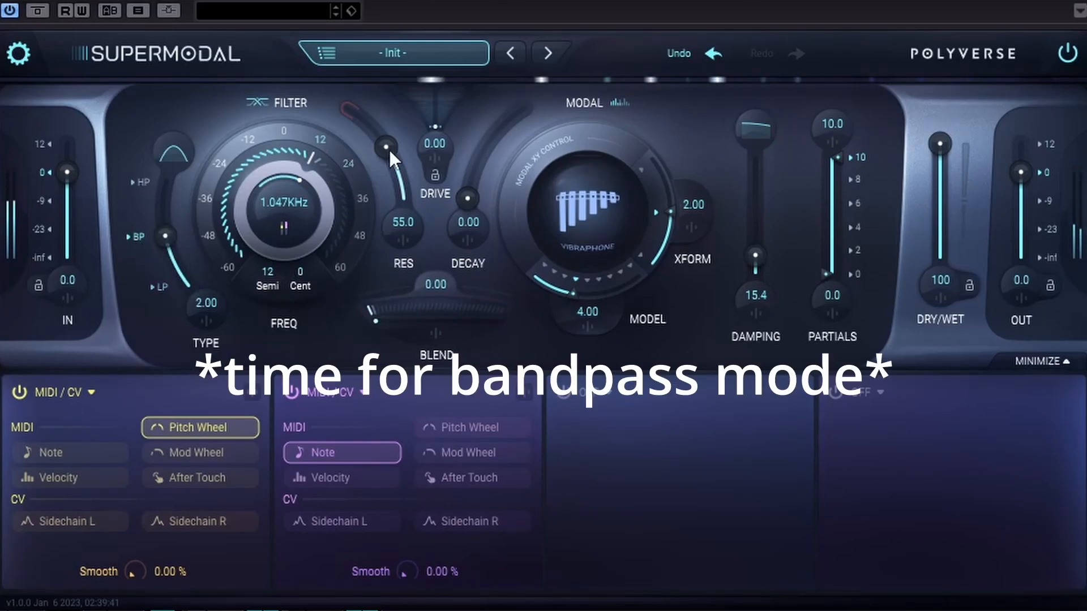
pyautogui.click(350, 158)
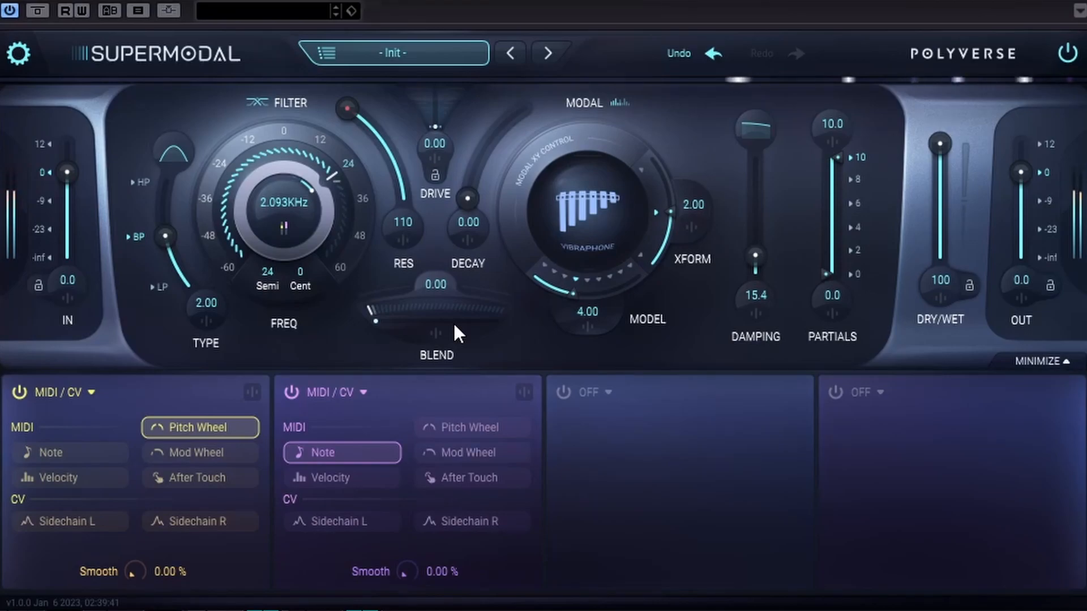
# - Return Supermodal's blend to 100 for the Vibraphone, with frequency 12 semitones, decay 79.8 and damping 25.7
pyautogui.moveTo(455, 326); pyautogui.dragTo(600, 348)
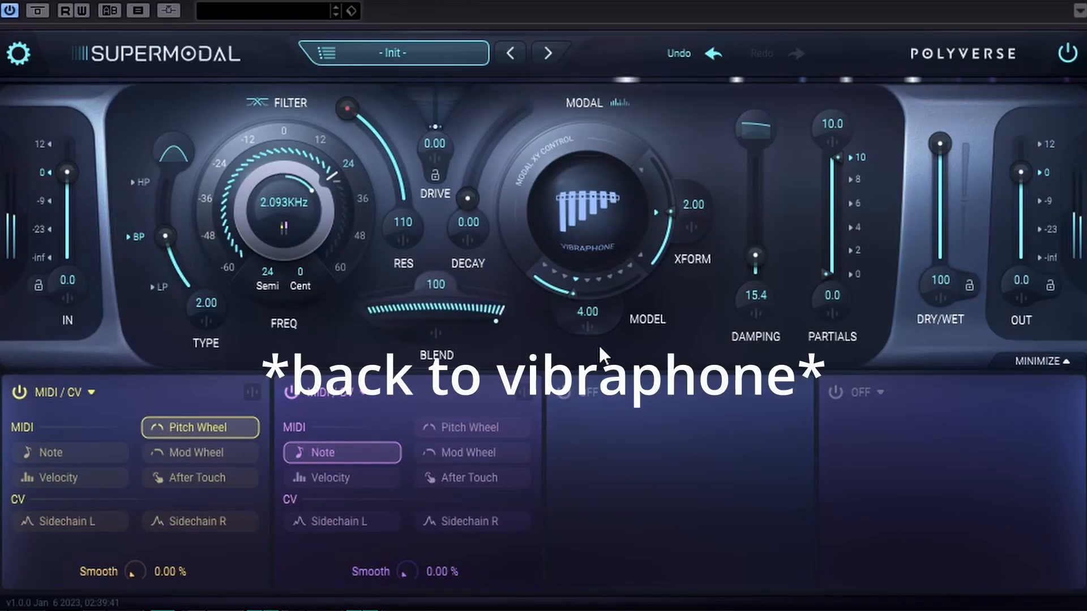
pyautogui.click(326, 141)
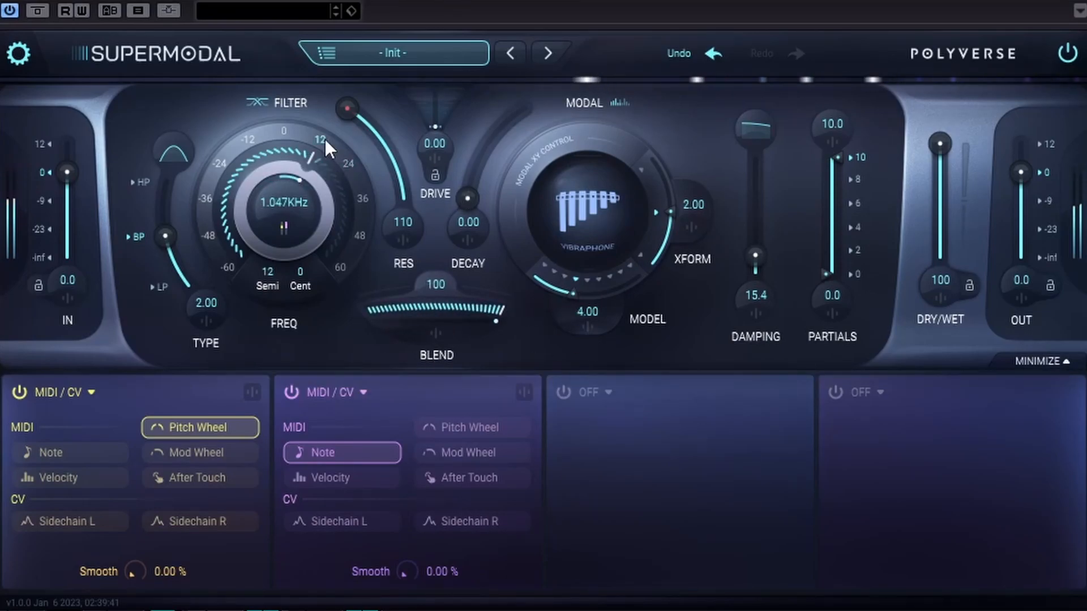
pyautogui.moveTo(485, 199); pyautogui.dragTo(480, 175)
pyautogui.moveTo(538, 79); pyautogui.dragTo(548, 63)
pyautogui.moveTo(755, 255); pyautogui.dragTo(764, 228)
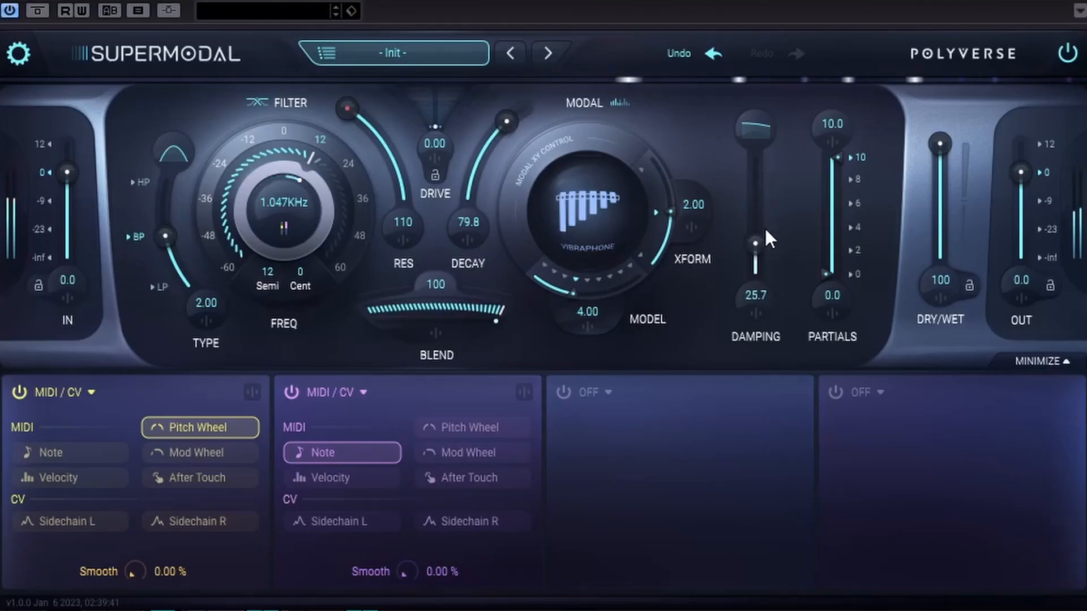
# - Try Piano and Square, then choose Hypersquare (Model 5.00, XForm 3.00) and set the frequency to -36 semitones
pyautogui.click(647, 169)
pyautogui.click(643, 262)
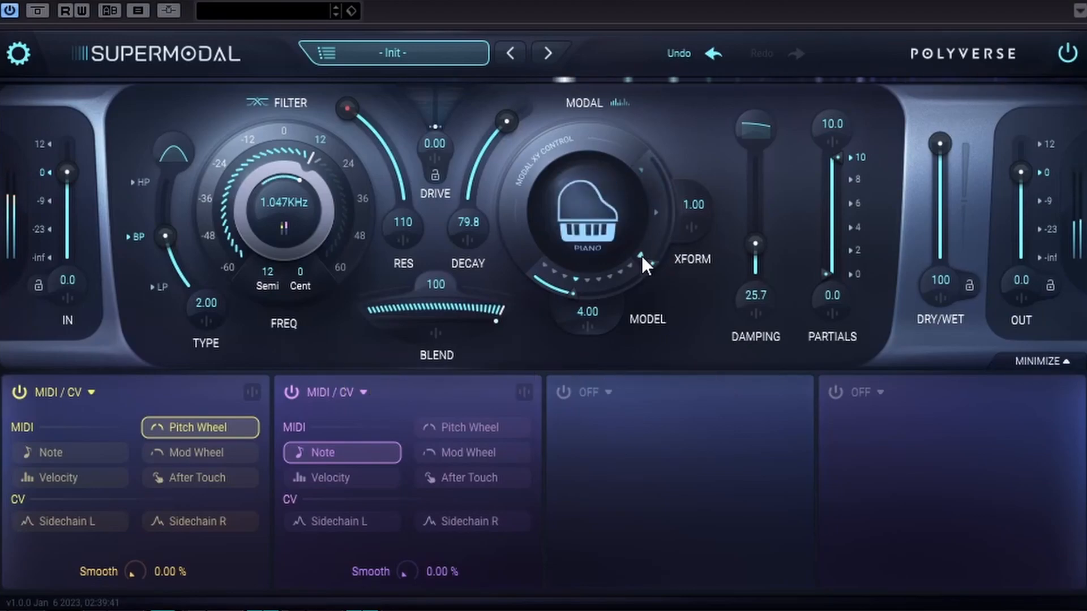
pyautogui.click(589, 281)
pyautogui.click(654, 208)
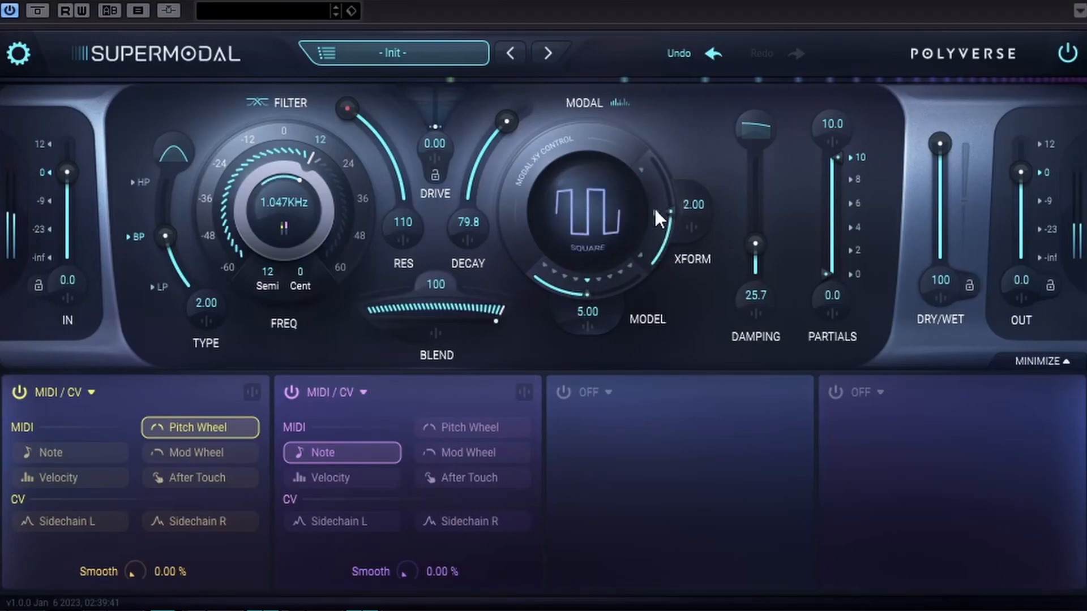
pyautogui.click(641, 173)
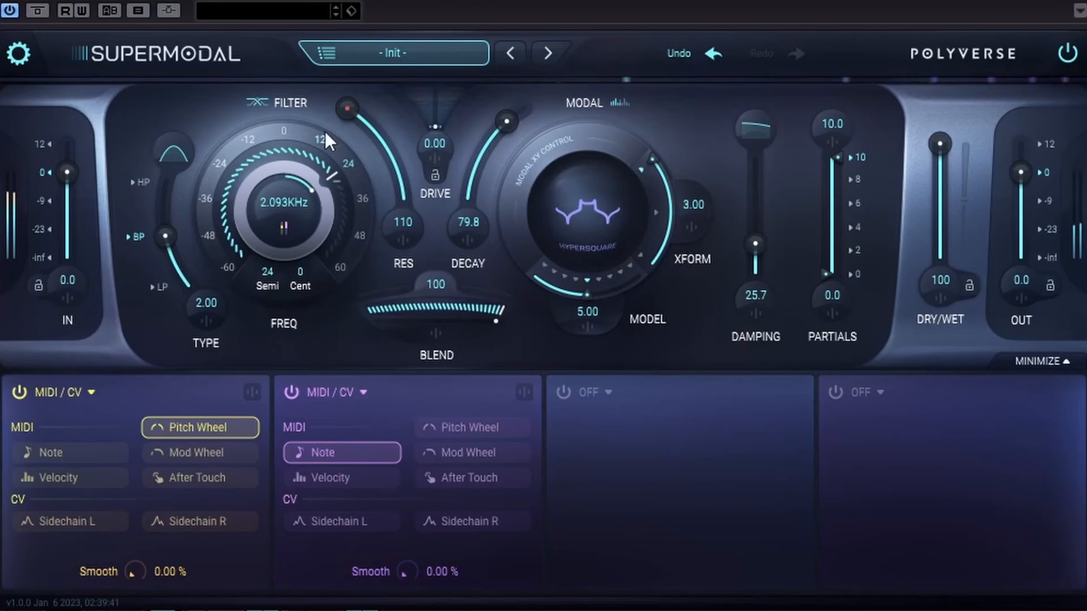
pyautogui.moveTo(289, 131); pyautogui.dragTo(209, 191)
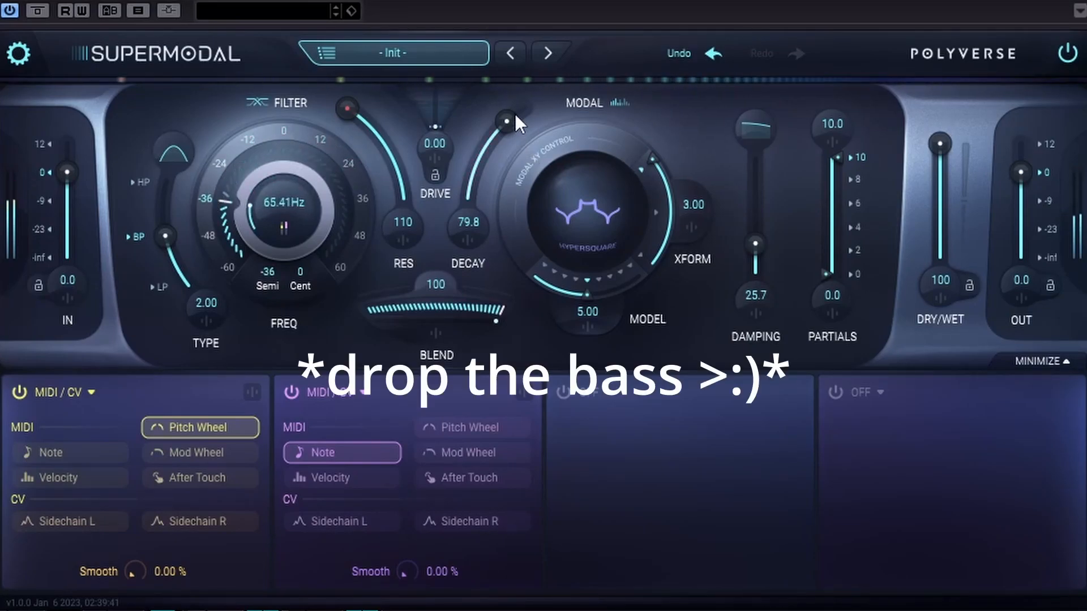
# - Raise Supermodal's decay to 100 with damping at 0, and bring the Surge XT channel's volume up to -2.68
pyautogui.moveTo(509, 116); pyautogui.dragTo(525, 108)
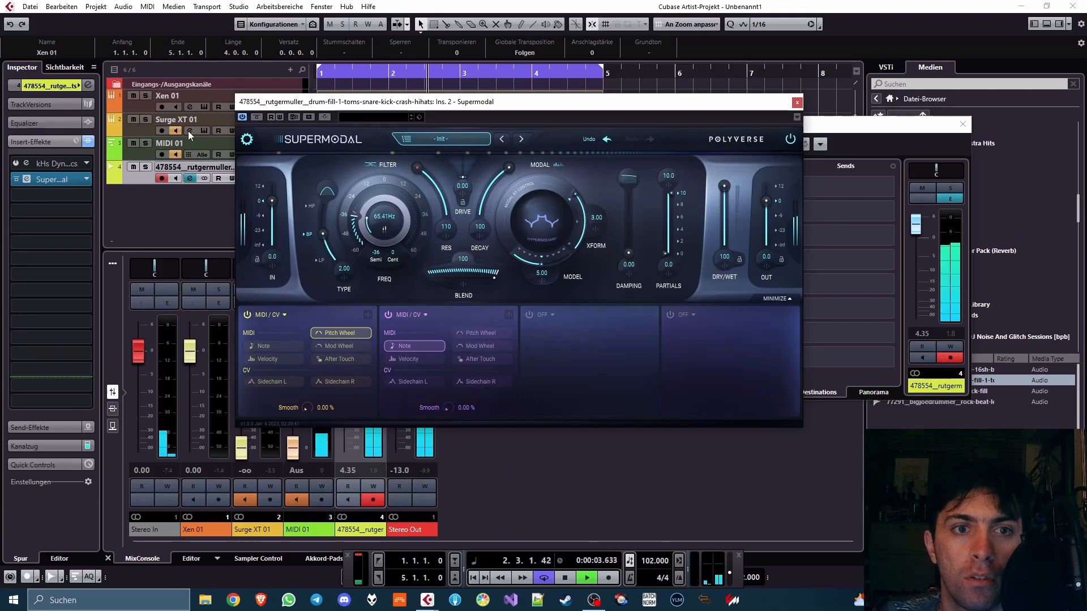
pyautogui.moveTo(241, 447); pyautogui.dragTo(242, 361)
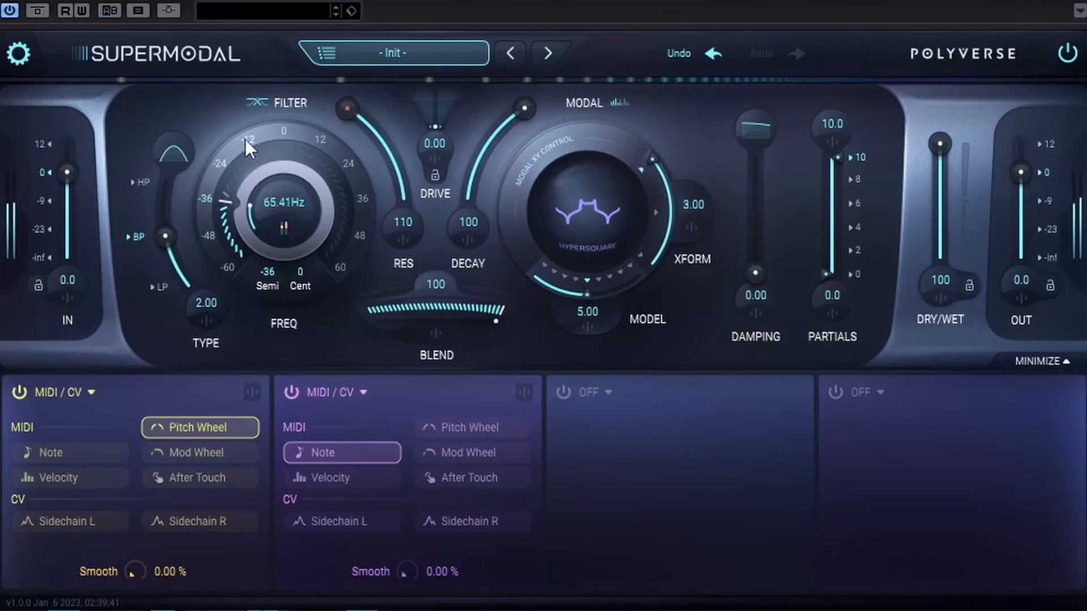
# - Set Supermodal's frequency to -12 semitones, then pass the Vibraphone to choose Bell (Model 4.00, XForm 3.00) with damping 18.3
pyautogui.click(245, 140)
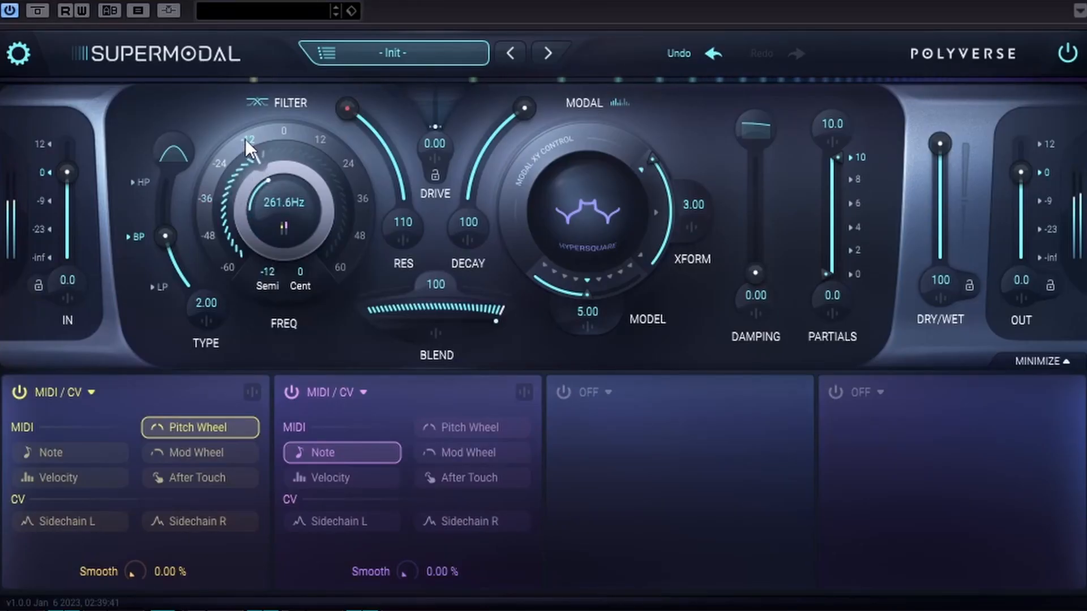
pyautogui.moveTo(772, 186); pyautogui.dragTo(766, 240)
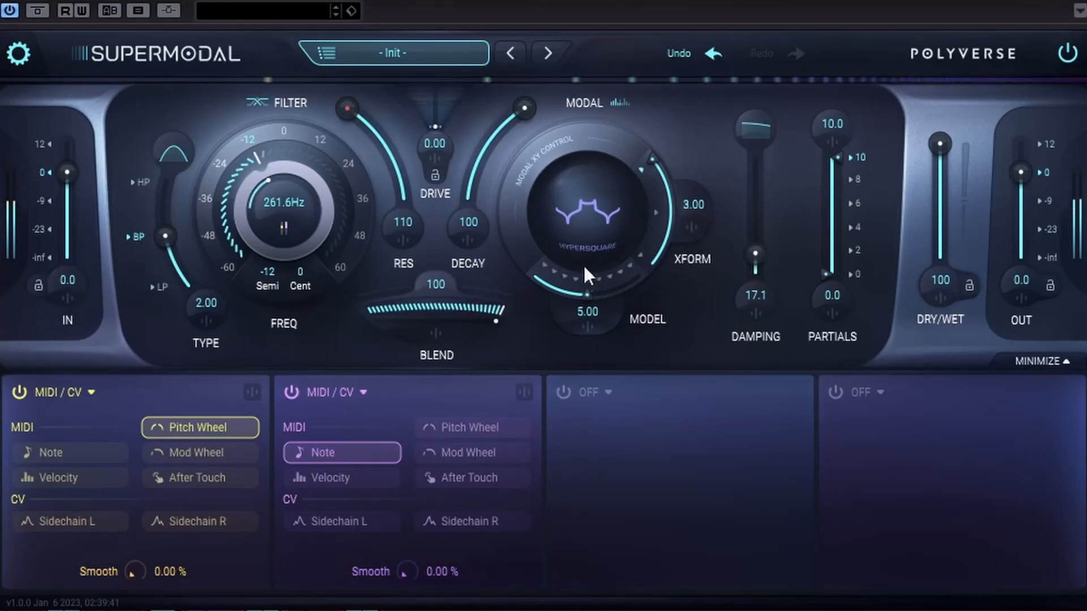
pyautogui.click(574, 277)
pyautogui.click(656, 212)
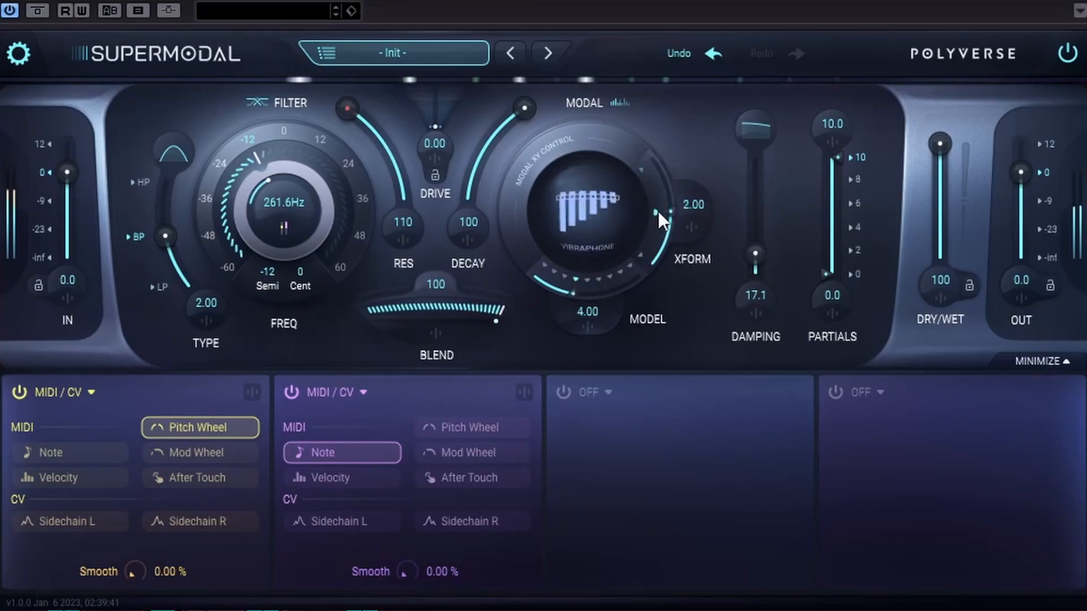
pyautogui.click(644, 168)
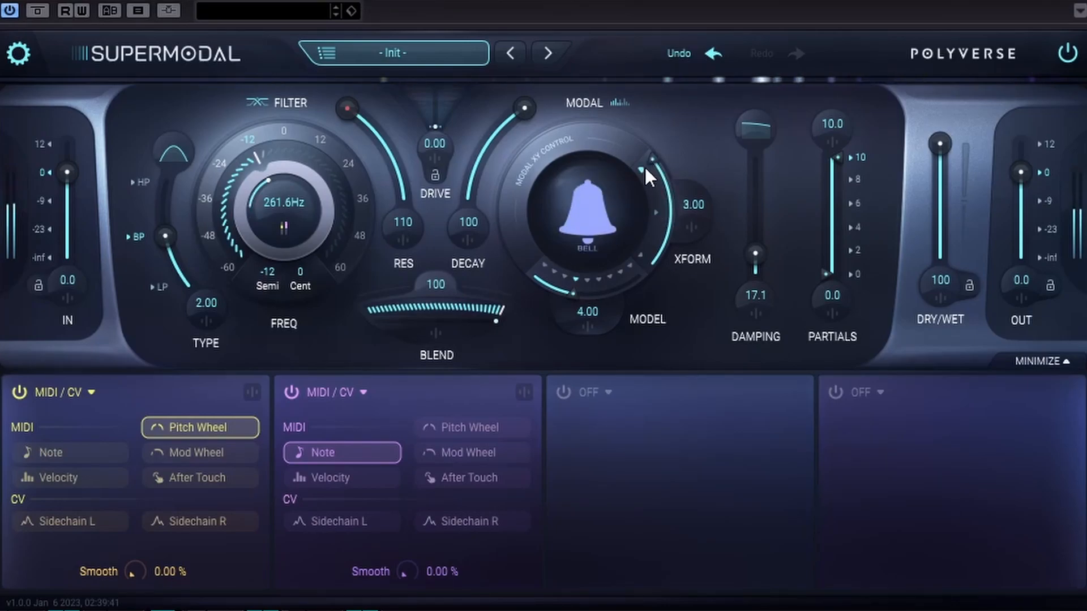
pyautogui.moveTo(770, 243); pyautogui.dragTo(770, 239)
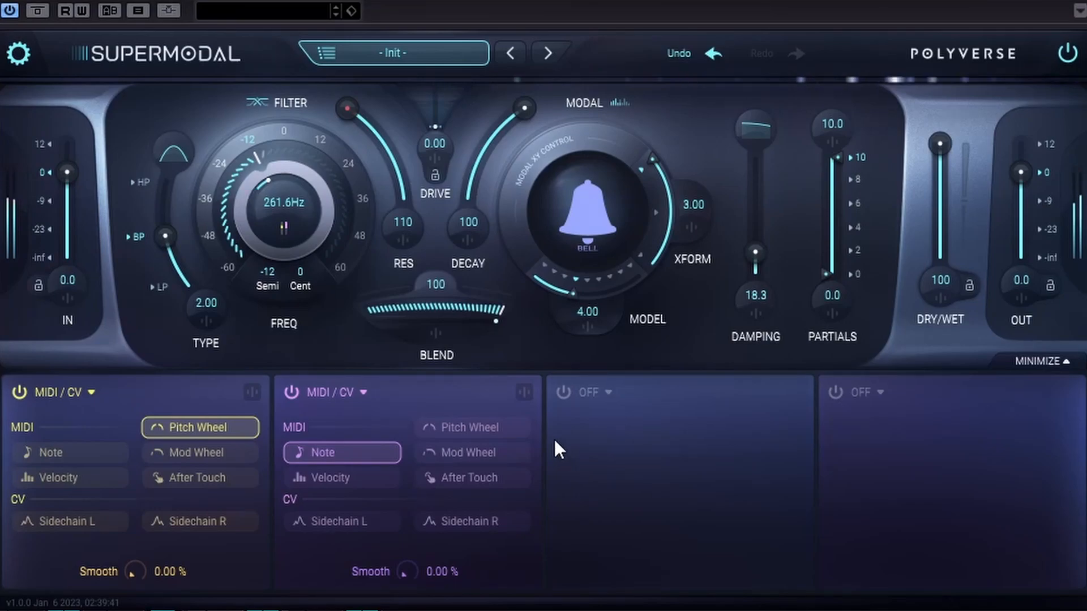
# - Try the Bell at 12 semitones, settle on a frequency of 0 semitones, reduce the decay and stop playback
pyautogui.click(312, 134)
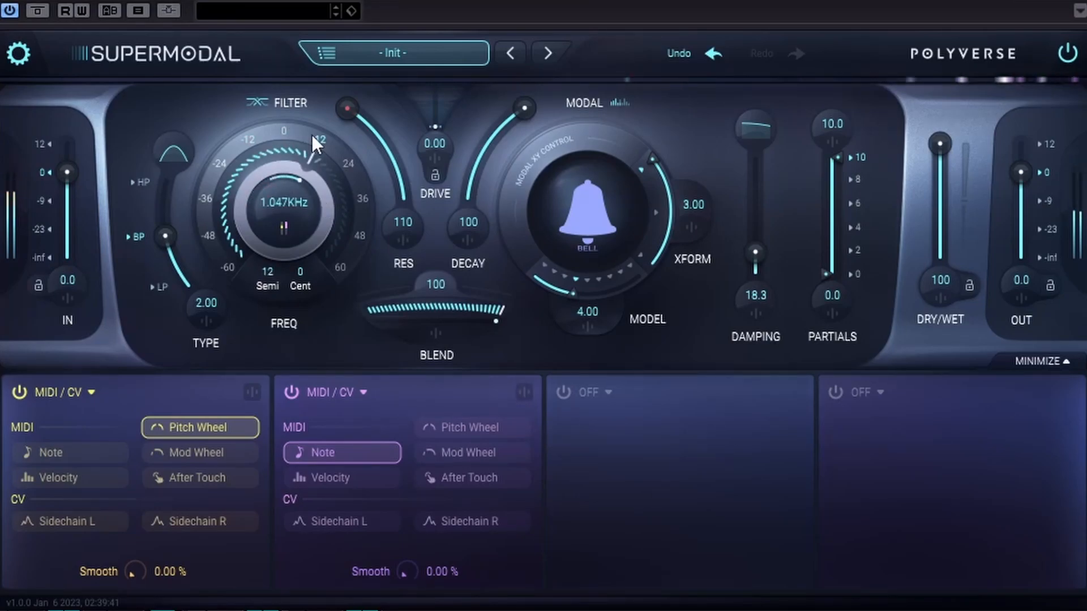
pyautogui.click(290, 131)
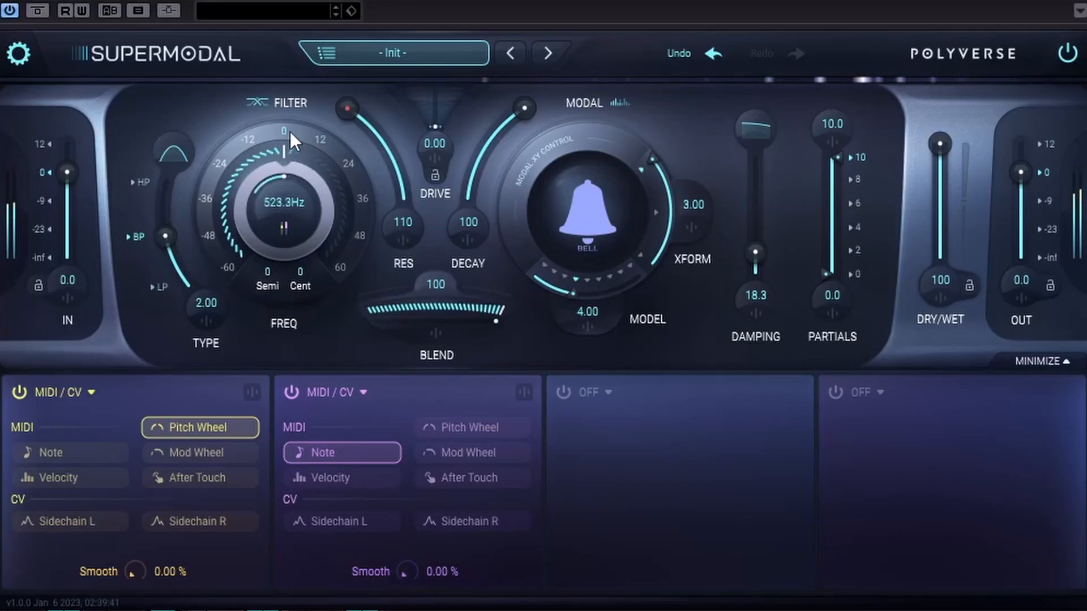
pyautogui.moveTo(496, 134); pyautogui.dragTo(491, 147)
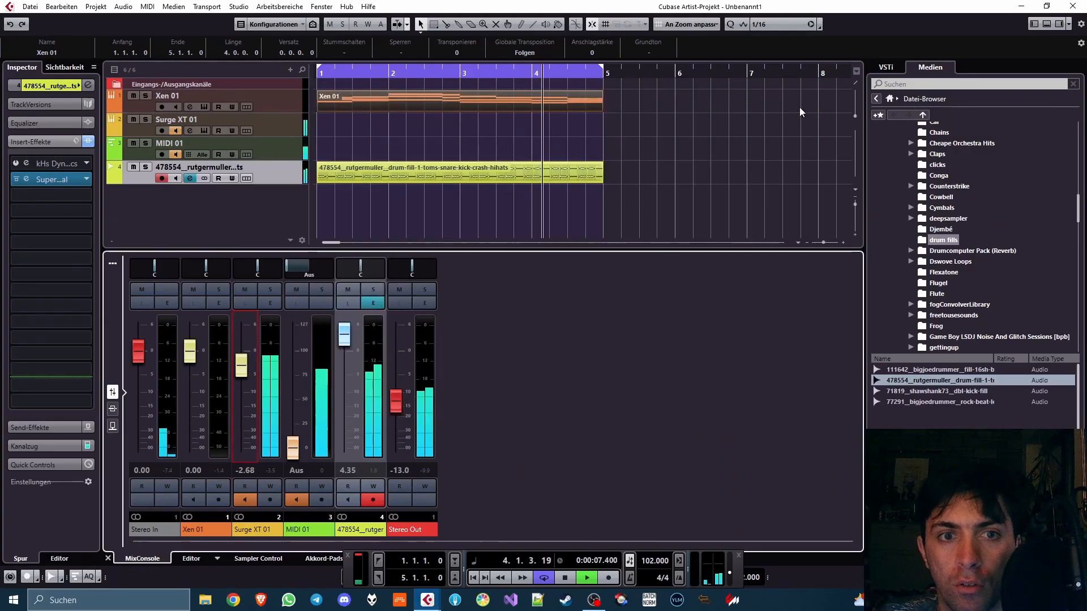
pyautogui.press('space')
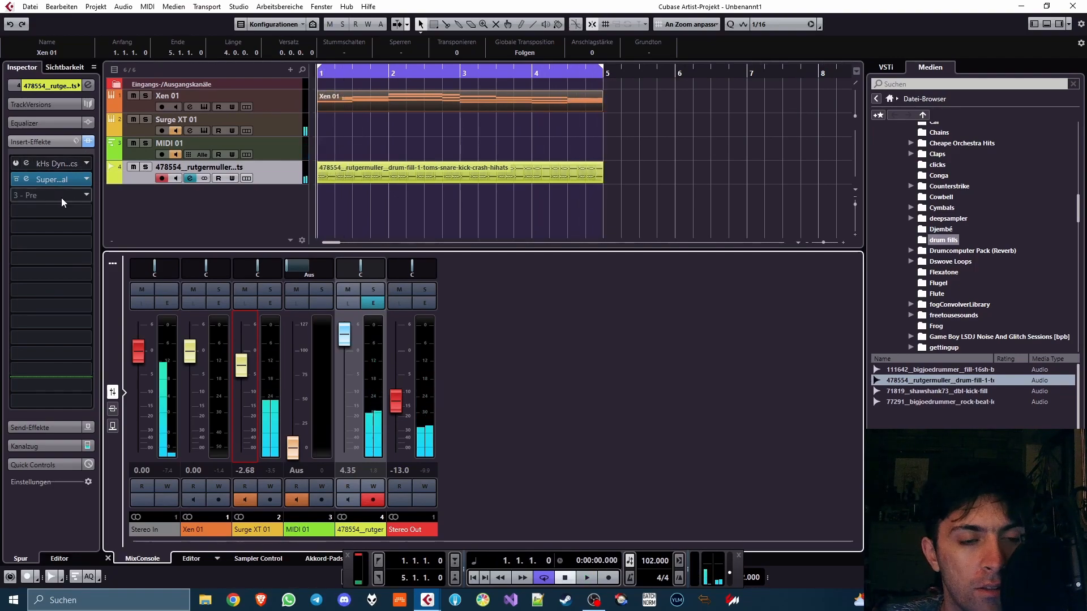
# - Reactivate kHs Dynamics on the drum track and set its upward expansion ratio to 1:7.9 with minimum attack and release
pyautogui.click(26, 164)
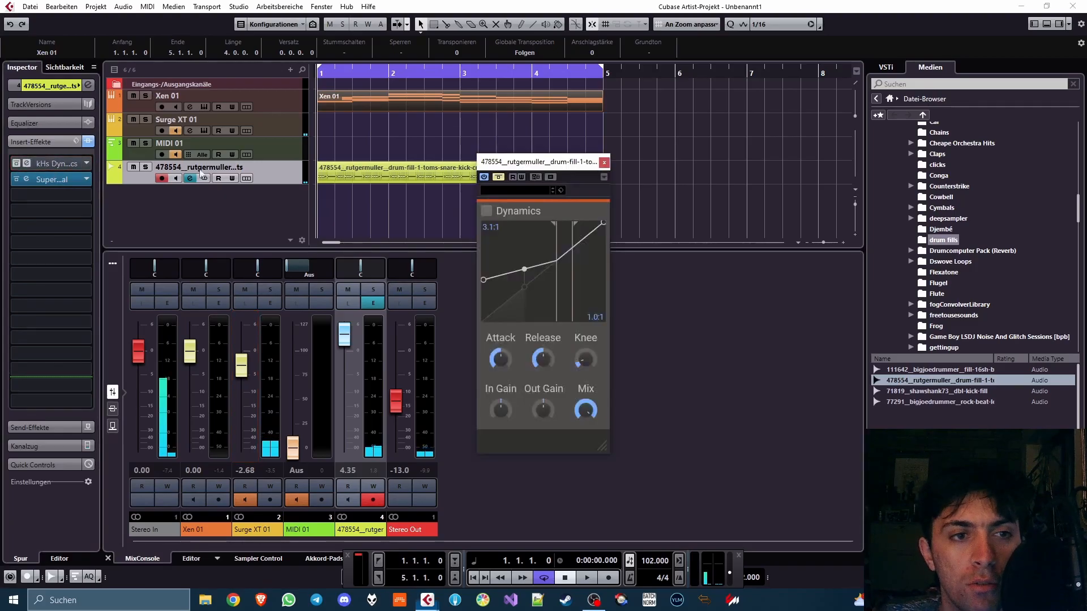
pyautogui.click(498, 177)
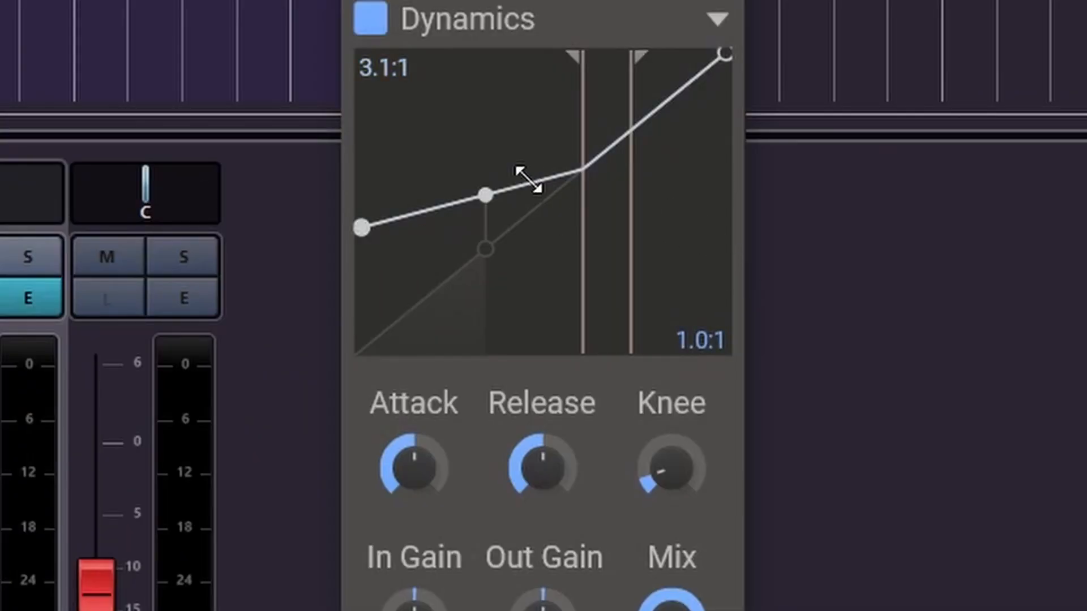
pyautogui.moveTo(528, 180); pyautogui.dragTo(565, 311)
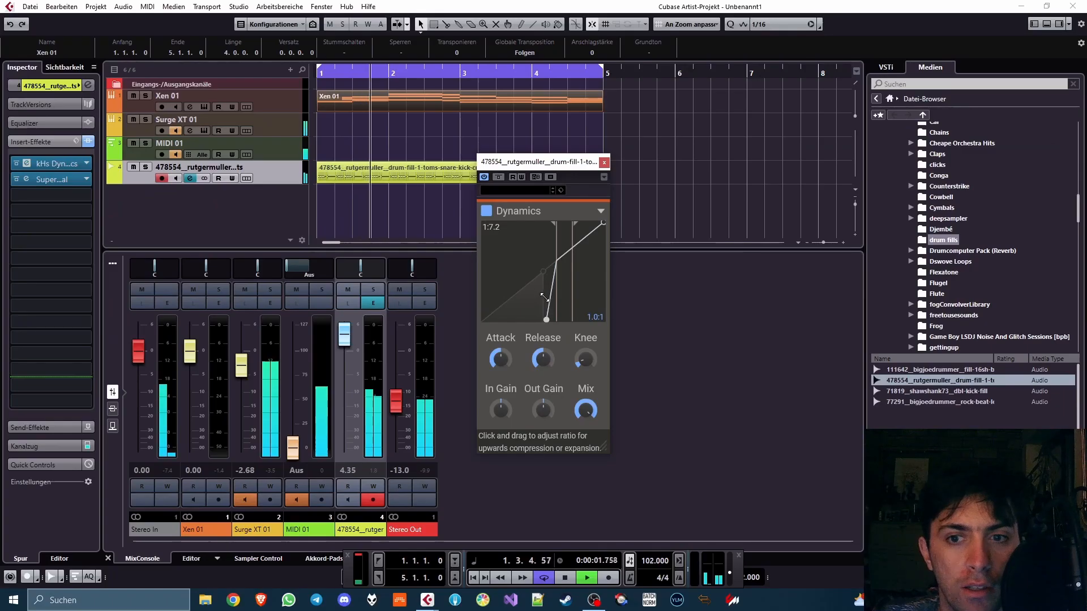
pyautogui.moveTo(543, 297); pyautogui.dragTo(542, 310)
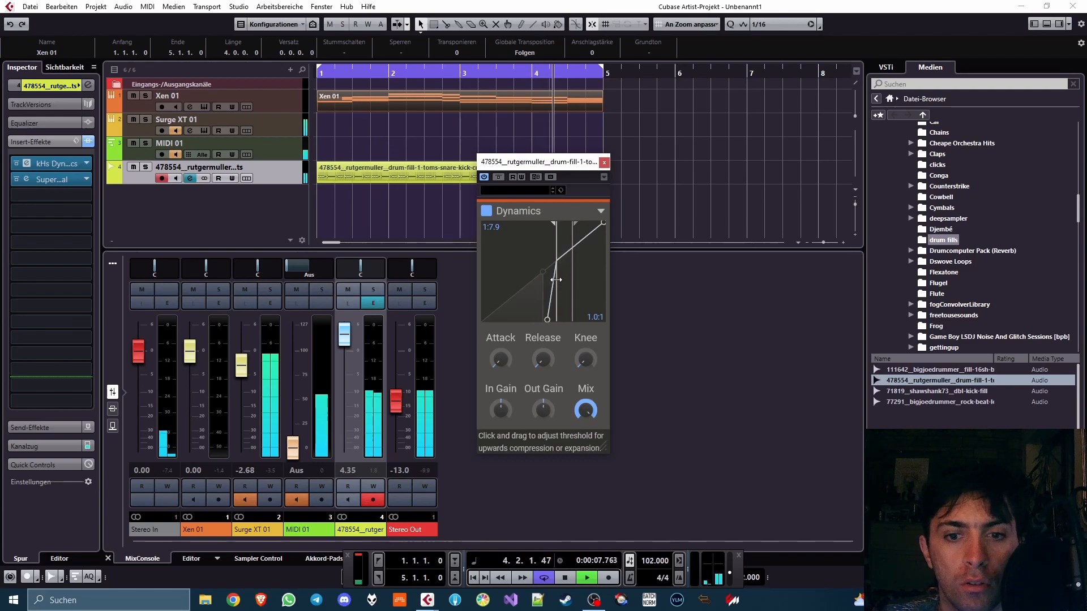
# - Set Supermodal's drive to 56.7, decay to 90.1 and damping to 30.3, and close its window
pyautogui.click(57, 179)
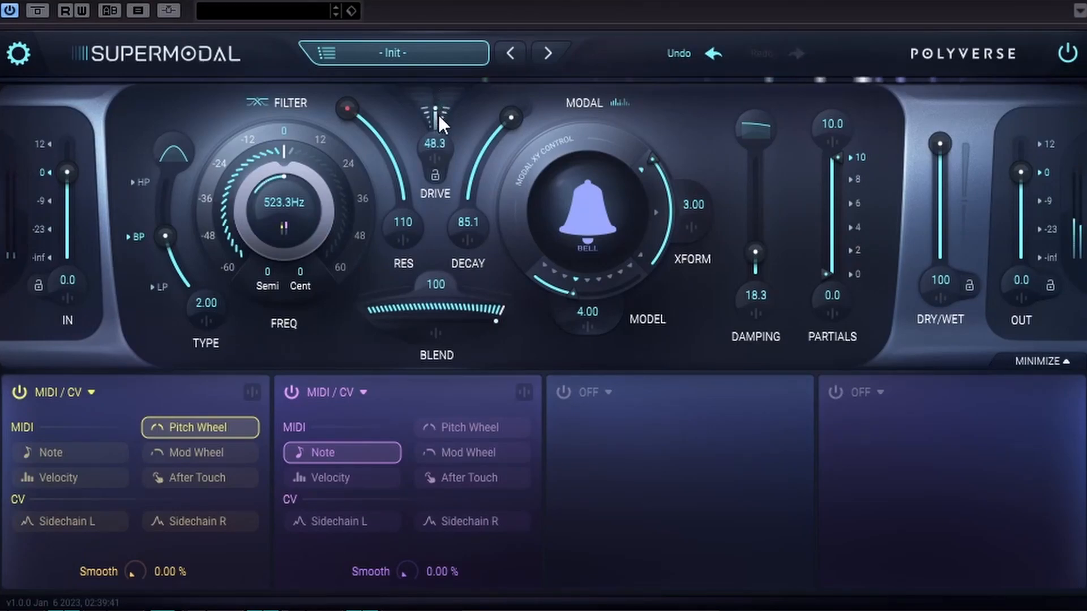
pyautogui.moveTo(520, 107); pyautogui.dragTo(516, 114)
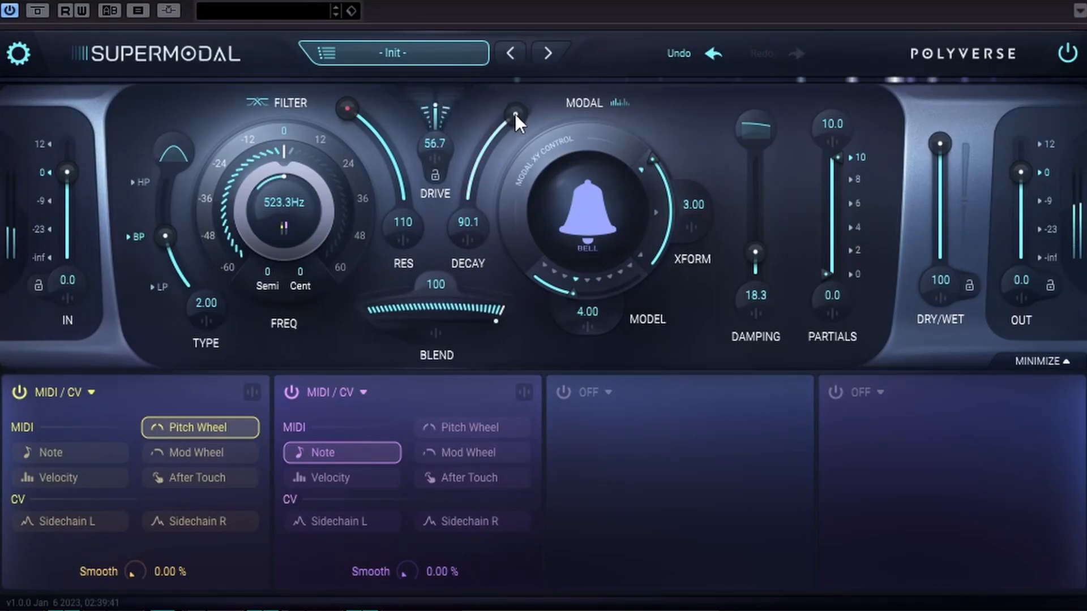
pyautogui.moveTo(762, 208); pyautogui.dragTo(759, 235)
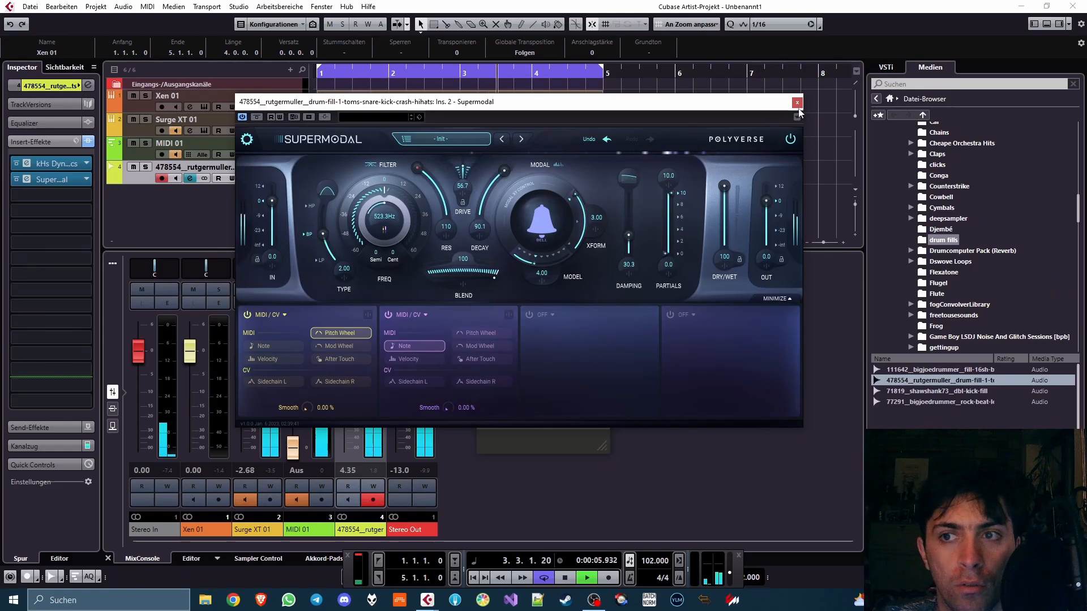
pyautogui.click(797, 102)
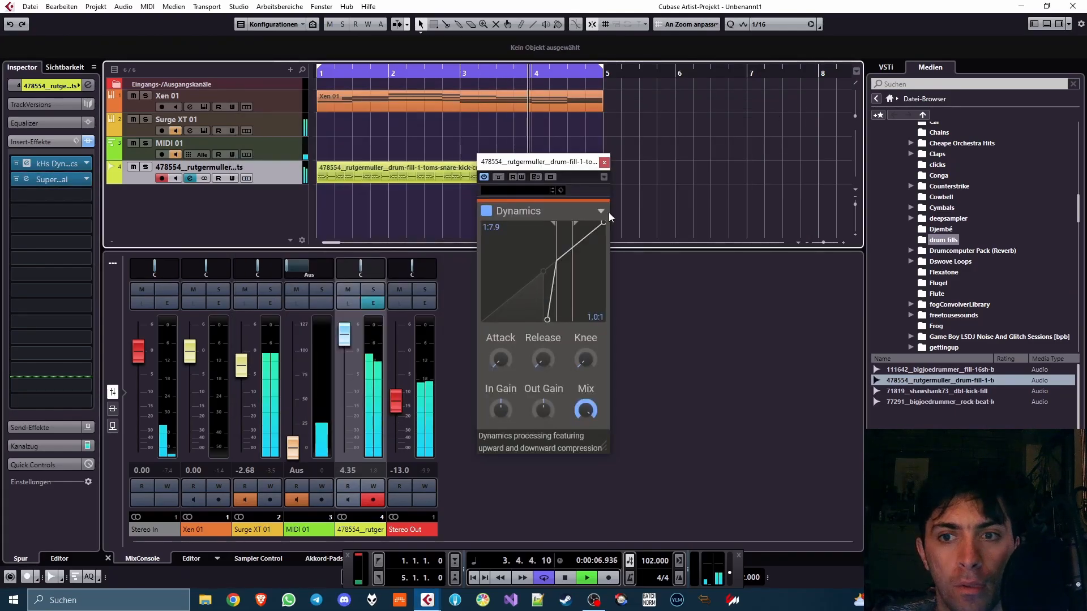
# - Steepen the kHs Dynamics expansion ratio to 1:29 and close its window
pyautogui.moveTo(557, 298); pyautogui.dragTo(553, 321)
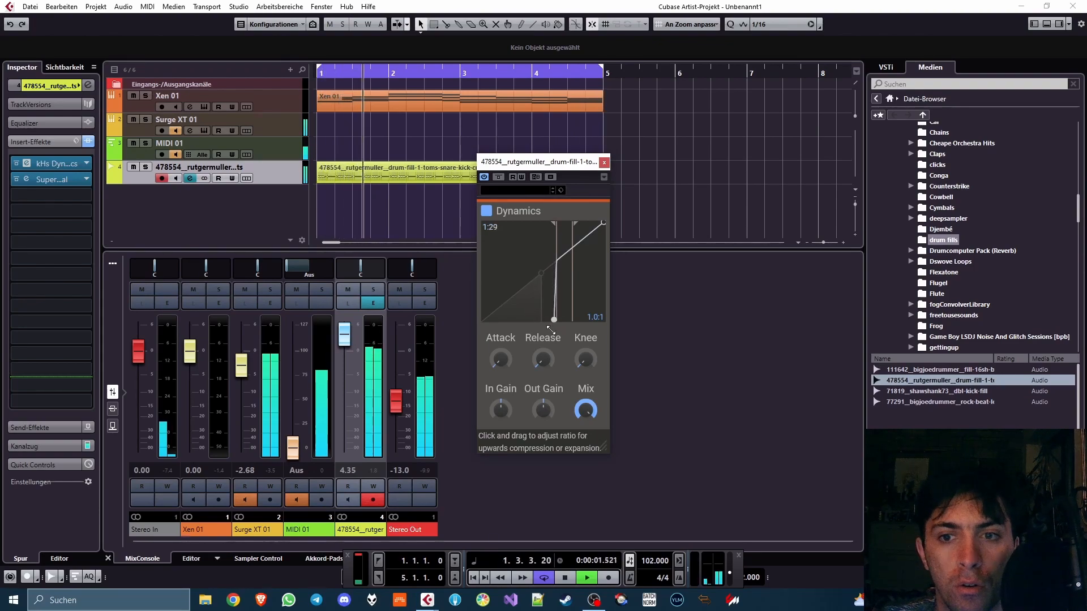
pyautogui.click(604, 164)
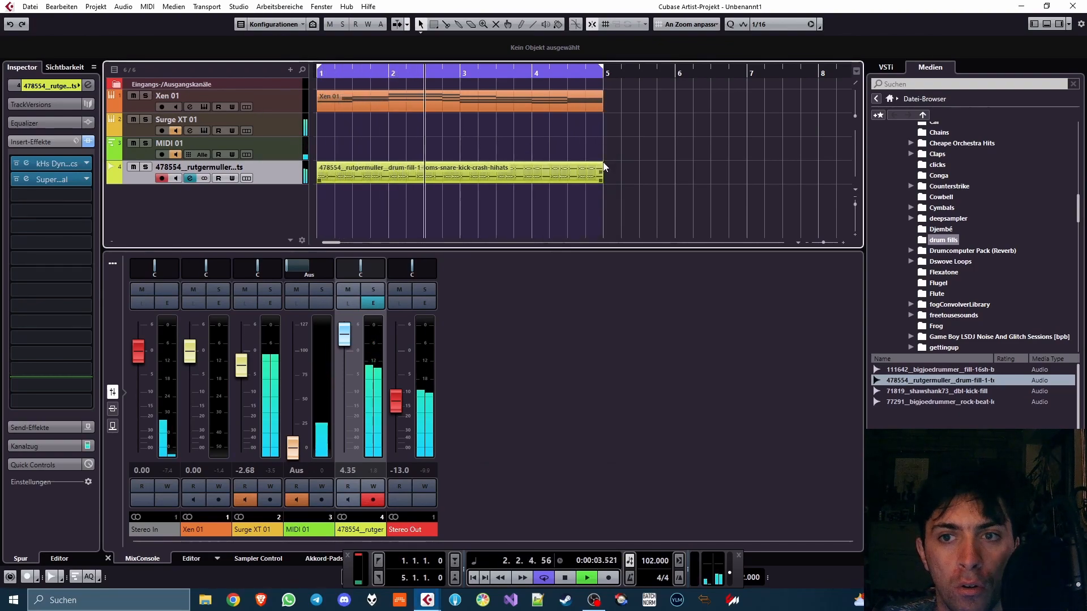
# - Insert Spiral Delay after Supermodal in the drum track's channel settings
pyautogui.click(374, 303)
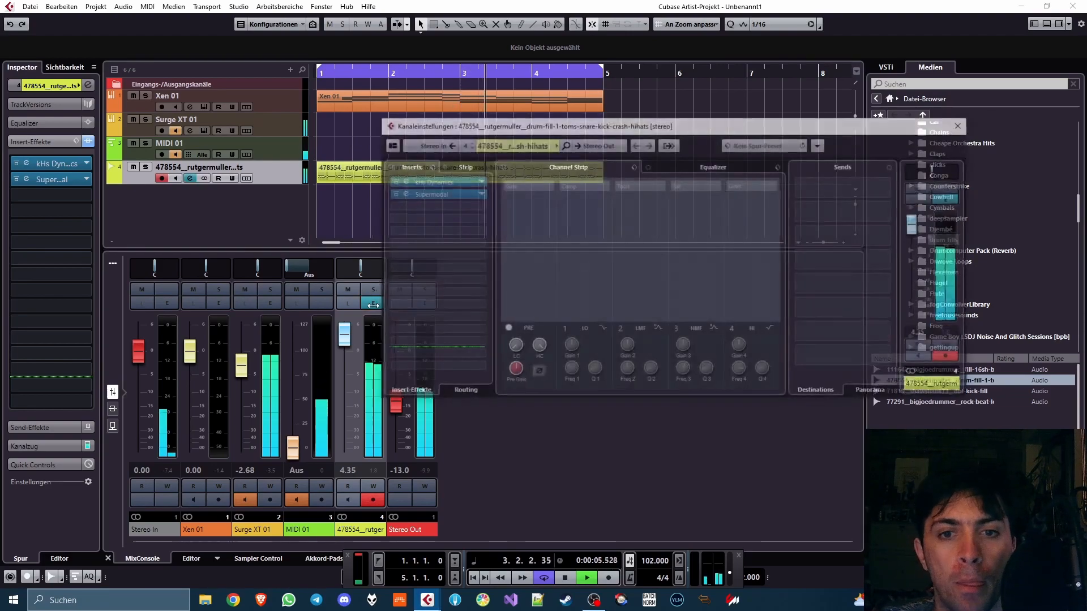
pyautogui.click(450, 205)
pyautogui.write('s')
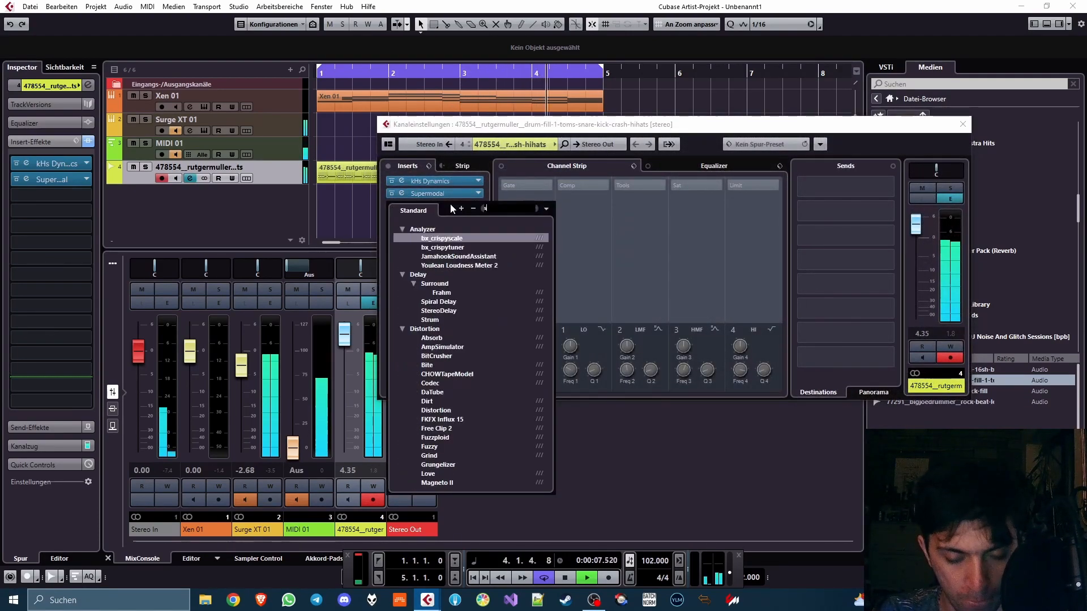
pyautogui.write('piral')
pyautogui.press('Return')
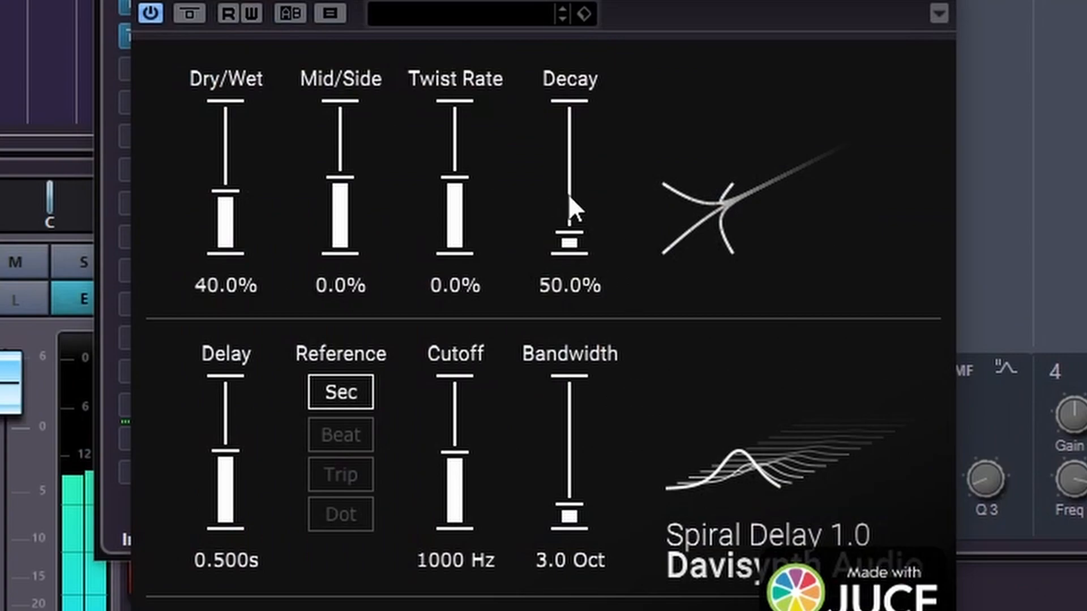
# - Set Spiral Delay to decay 88.3%, twist rate 33.3%, mid/side 37.5%, dotted 1/16 delay, cutoff 1072 Hz and bandwidth 6.7 Oct
pyautogui.moveTo(569, 197); pyautogui.dragTo(571, 150)
pyautogui.moveTo(447, 170); pyautogui.dragTo(452, 154)
pyautogui.click(351, 514)
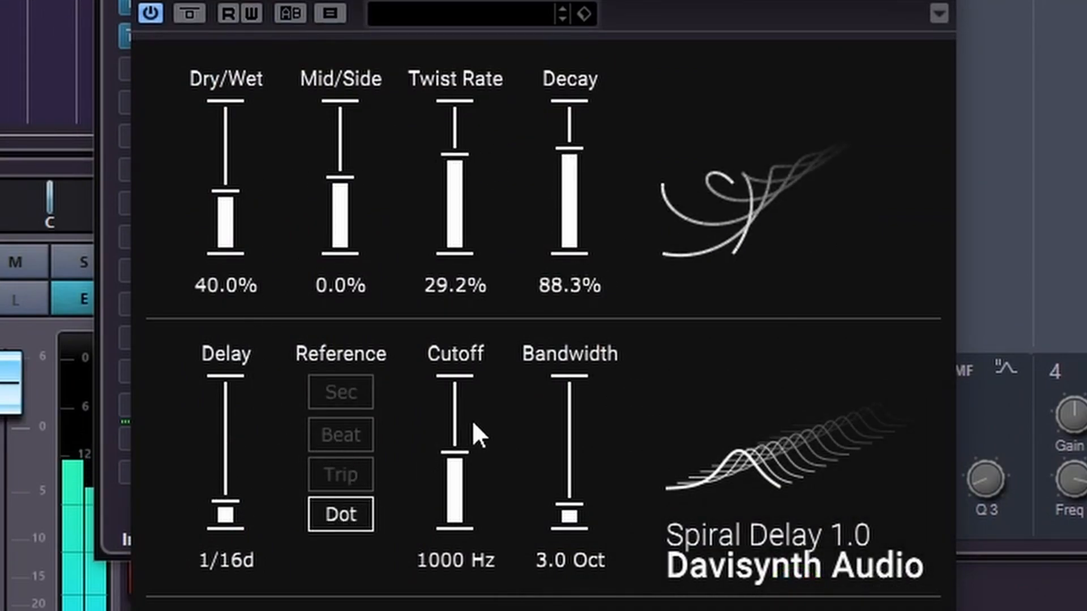
pyautogui.moveTo(561, 458); pyautogui.dragTo(569, 478)
pyautogui.moveTo(452, 453)
pyautogui.mouseDown()
pyautogui.moveTo(448, 423)
pyautogui.moveTo(449, 466)
pyautogui.mouseUp()
pyautogui.moveTo(340, 177); pyautogui.dragTo(337, 154)
pyautogui.moveTo(454, 154)
pyautogui.mouseDown()
pyautogui.moveTo(475, 134)
pyautogui.moveTo(468, 213)
pyautogui.moveTo(464, 159)
pyautogui.mouseUp()
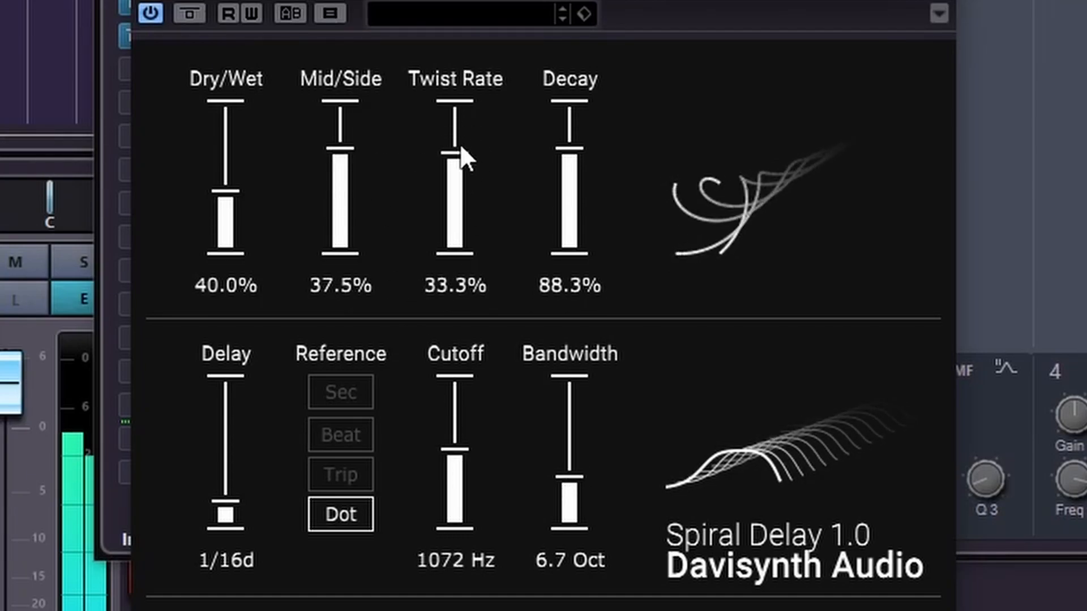
# - Lengthen Spiral Delay's time to 3/8d, narrow its bandwidth, lower its cutoff and rebalance the dry/wet mix
pyautogui.moveTo(226, 190)
pyautogui.mouseDown()
pyautogui.moveTo(225, 146)
pyautogui.moveTo(226, 177)
pyautogui.mouseUp()
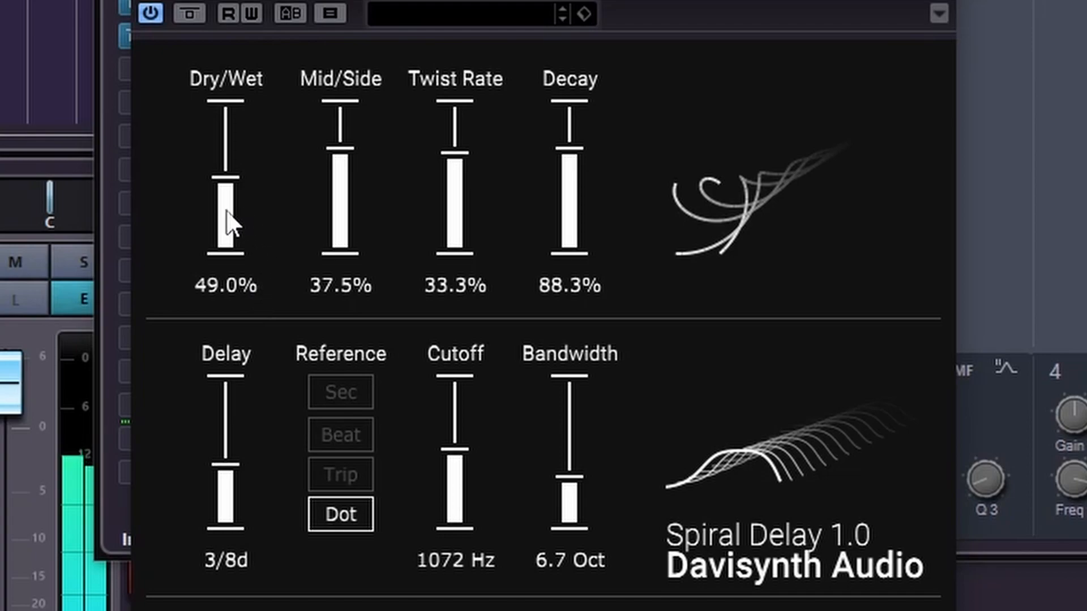
pyautogui.moveTo(227, 192); pyautogui.dragTo(224, 130)
pyautogui.moveTo(467, 453); pyautogui.dragTo(463, 474)
pyautogui.moveTo(569, 478); pyautogui.dragTo(566, 500)
pyautogui.moveTo(450, 470); pyautogui.dragTo(448, 464)
pyautogui.moveTo(229, 174); pyautogui.dragTo(226, 203)
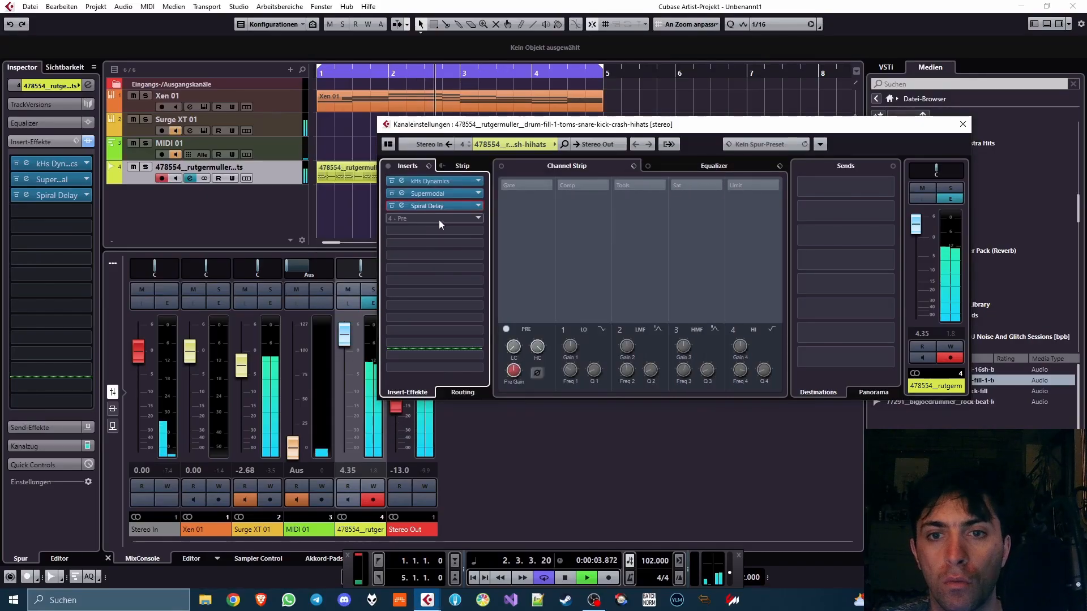
# - Insert the u-he Presswerk compressor after Spiral Delay on the drum track
pyautogui.click(440, 219)
pyautogui.write('press')
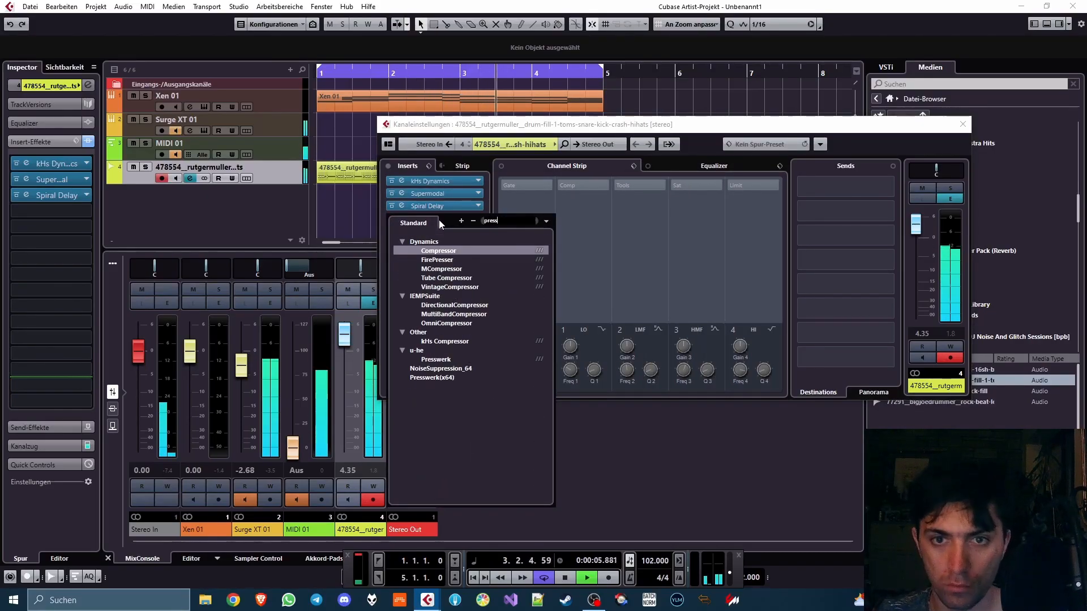
pyautogui.click(446, 361)
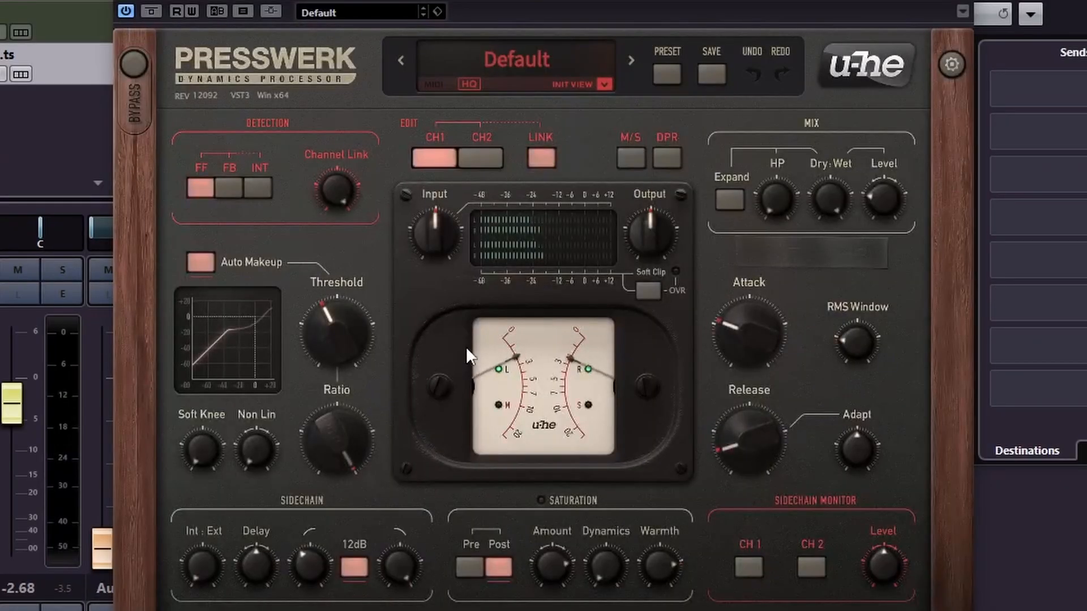
# - Adjust Presswerk's threshold, setting it to about -31.4 dB
pyautogui.moveTo(443, 318); pyautogui.dragTo(437, 320)
pyautogui.moveTo(354, 322); pyautogui.dragTo(349, 336)
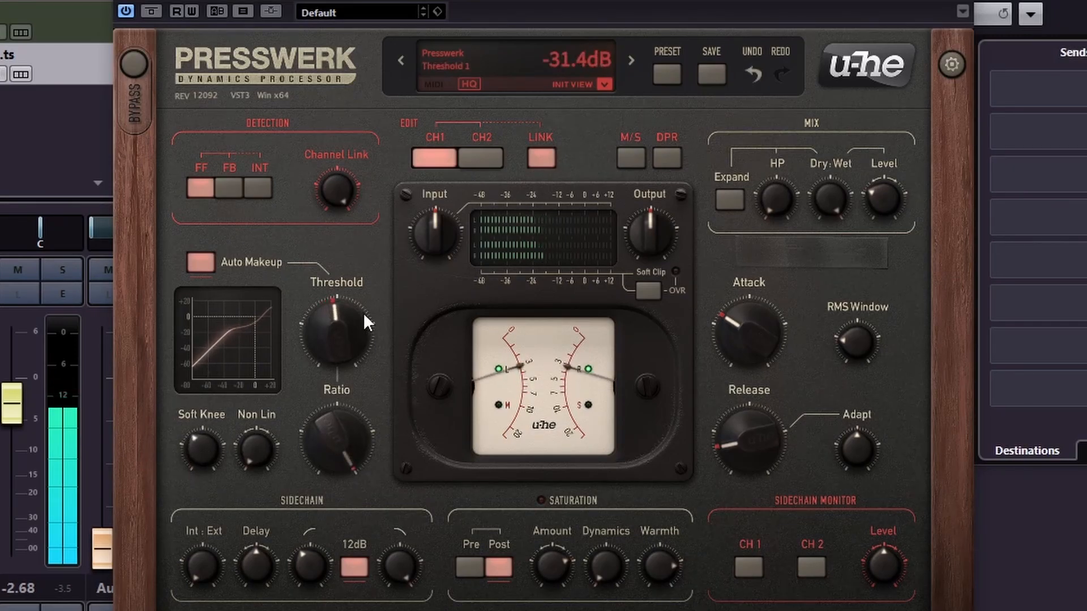
pyautogui.moveTo(362, 313); pyautogui.dragTo(348, 337)
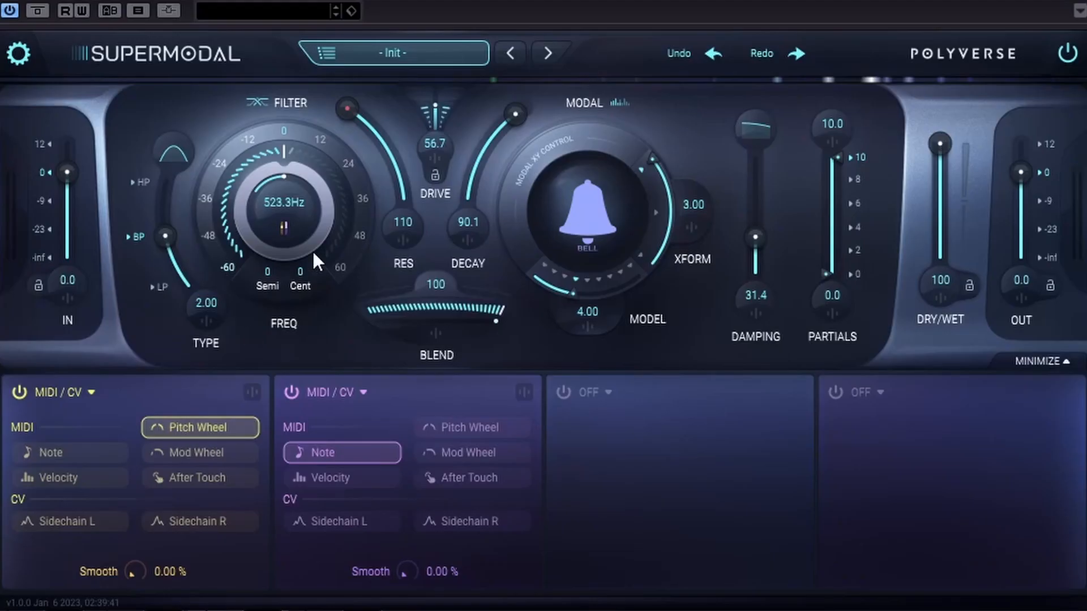
# - Review the MIDI modulation amounts on Supermodal's frequency and close its window
pyautogui.click(383, 230)
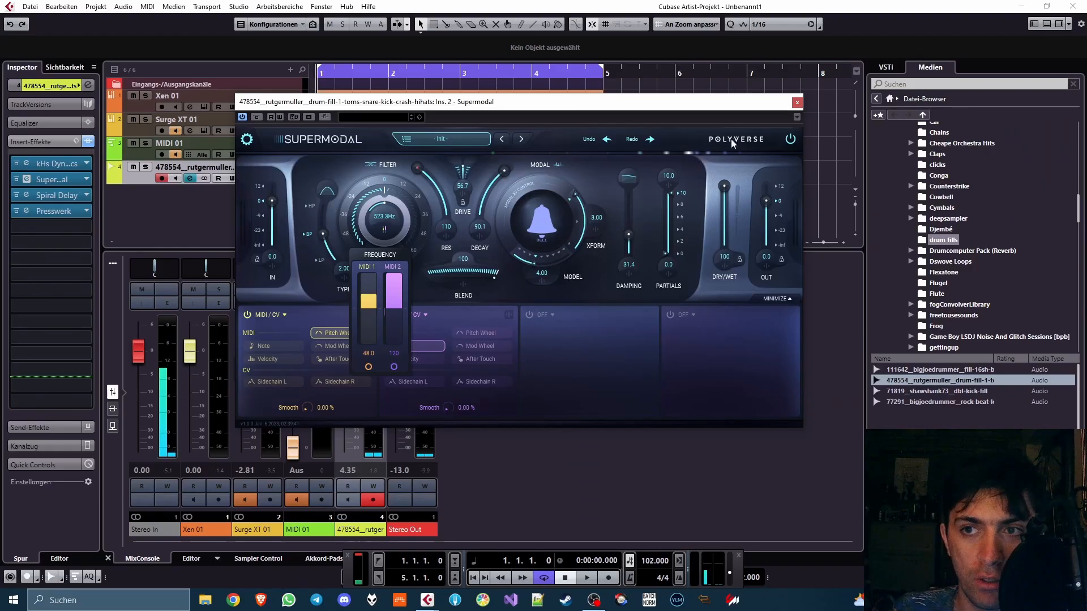
pyautogui.click(797, 103)
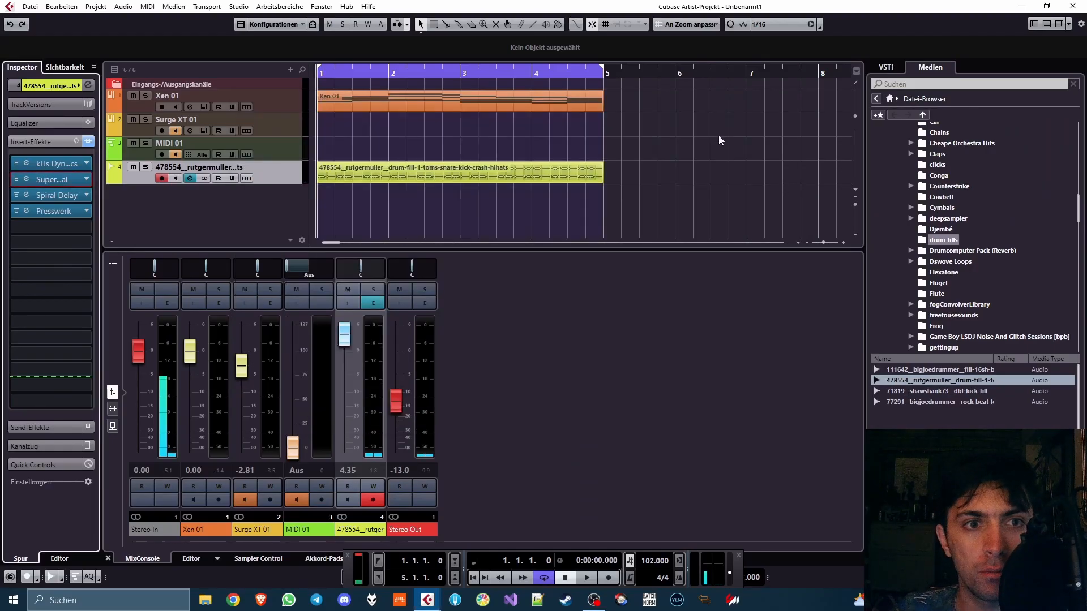